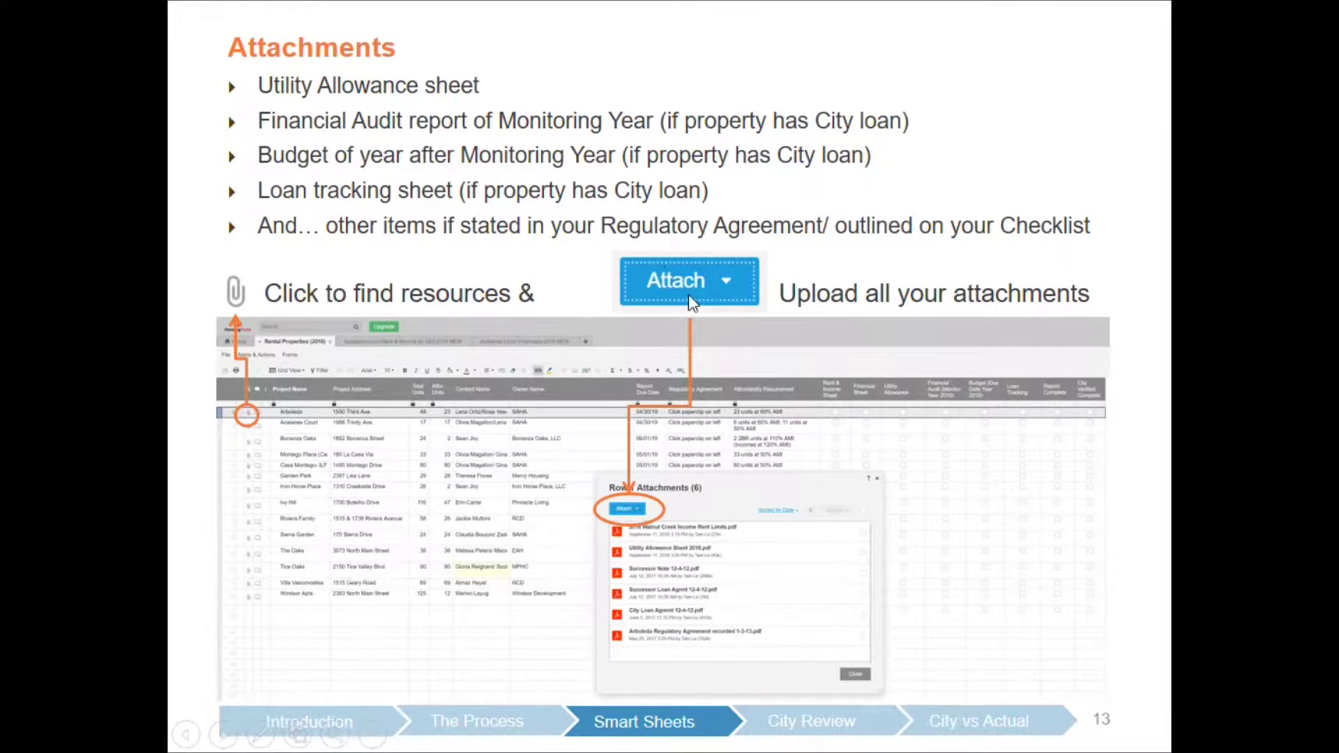
Advance past the Check Box slide to City Review, then end the slideshow.
key("Right")
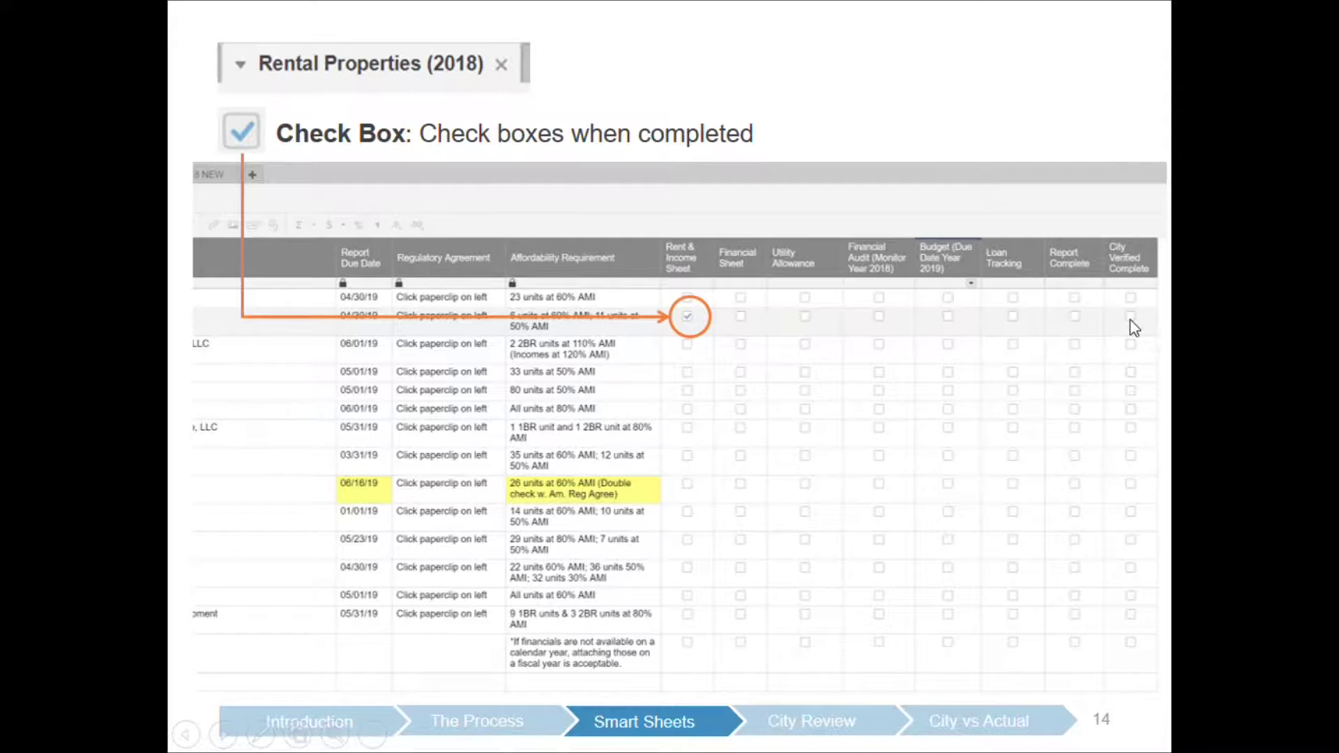
left_click(1129, 319)
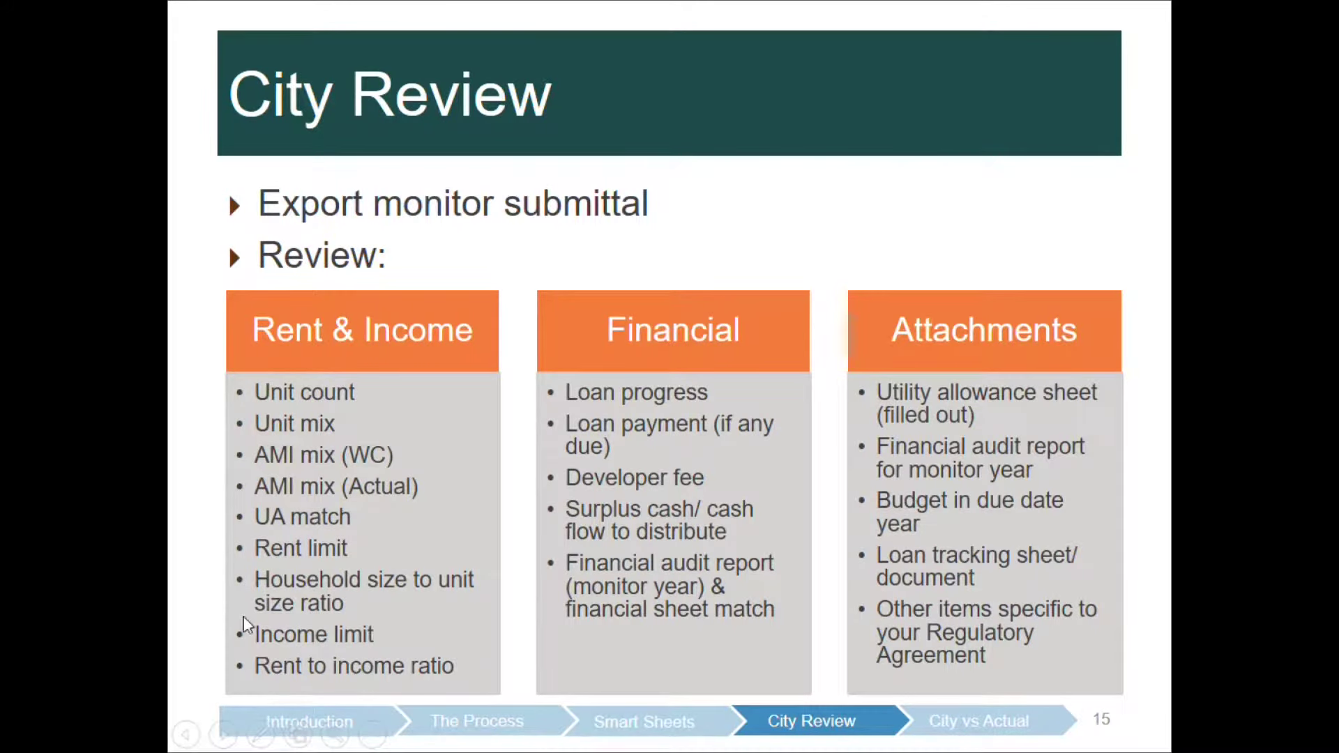
key("Escape")
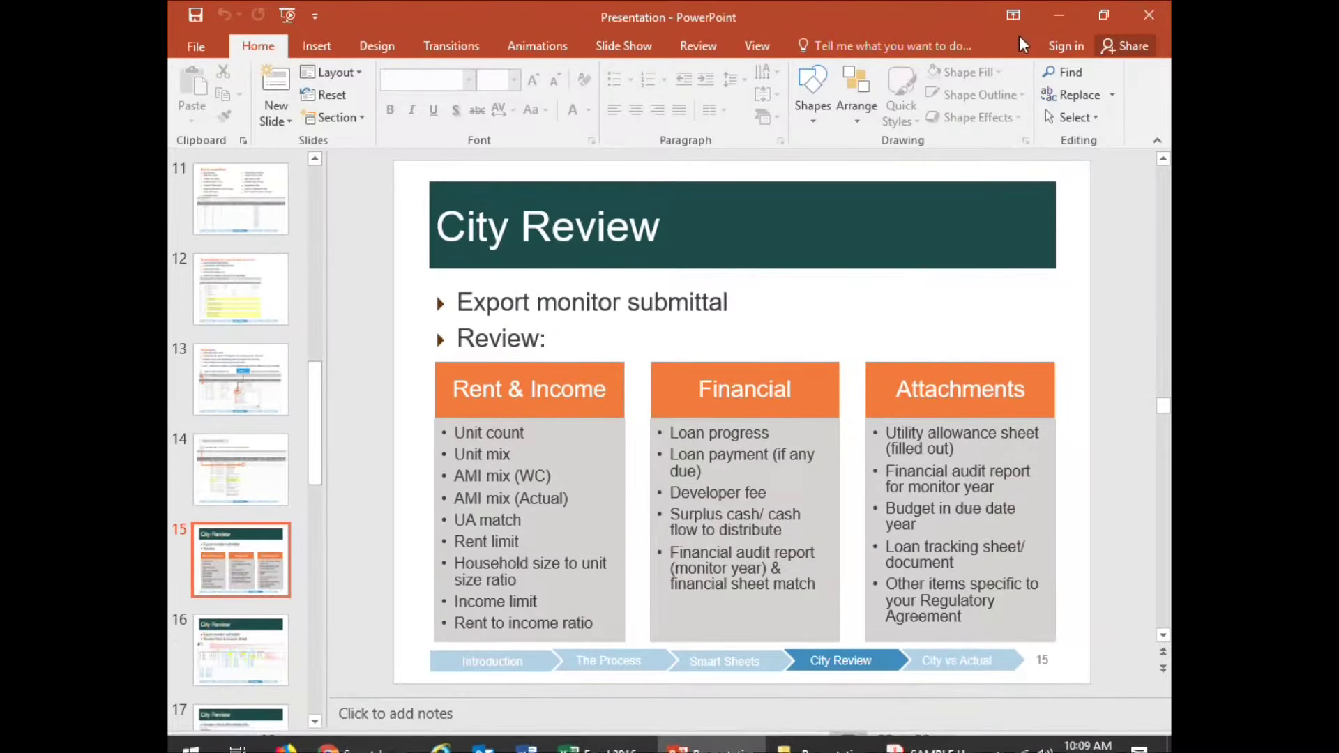
Minimize the PowerPoint window to reveal the desktop.
left_click(1057, 15)
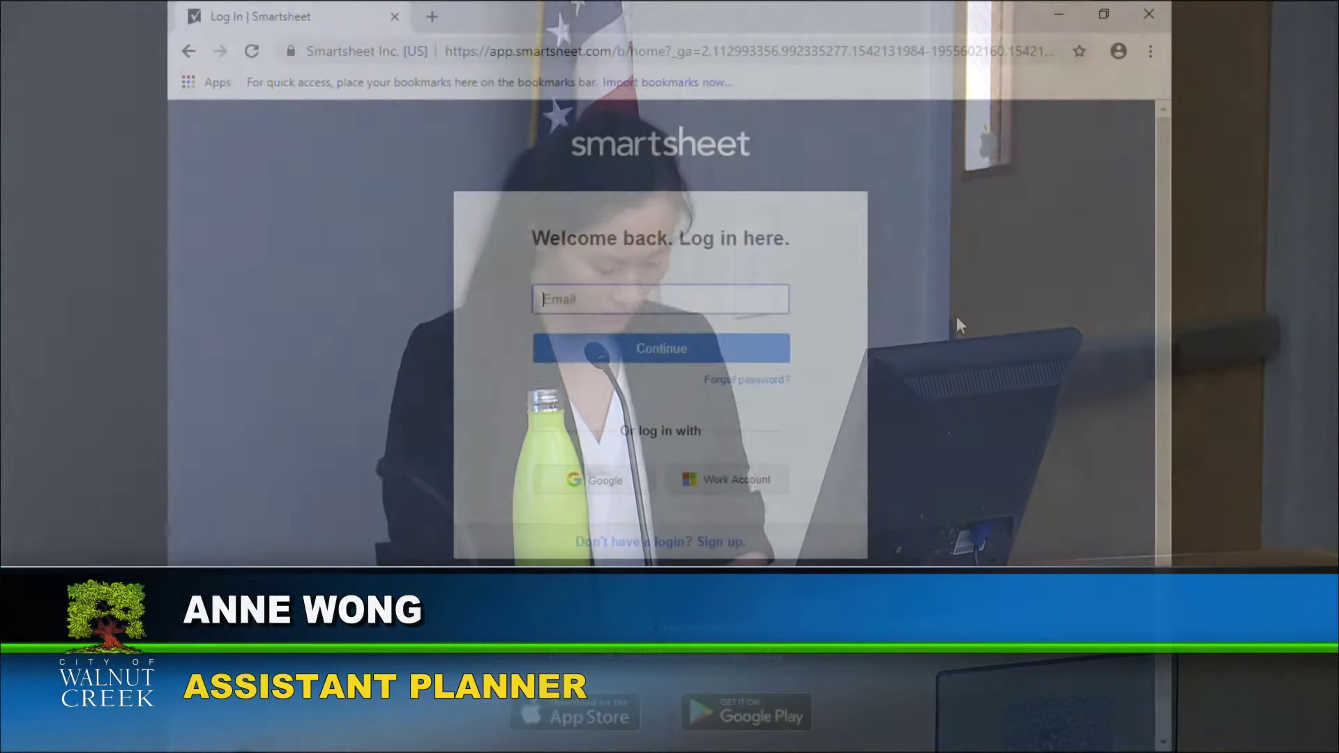
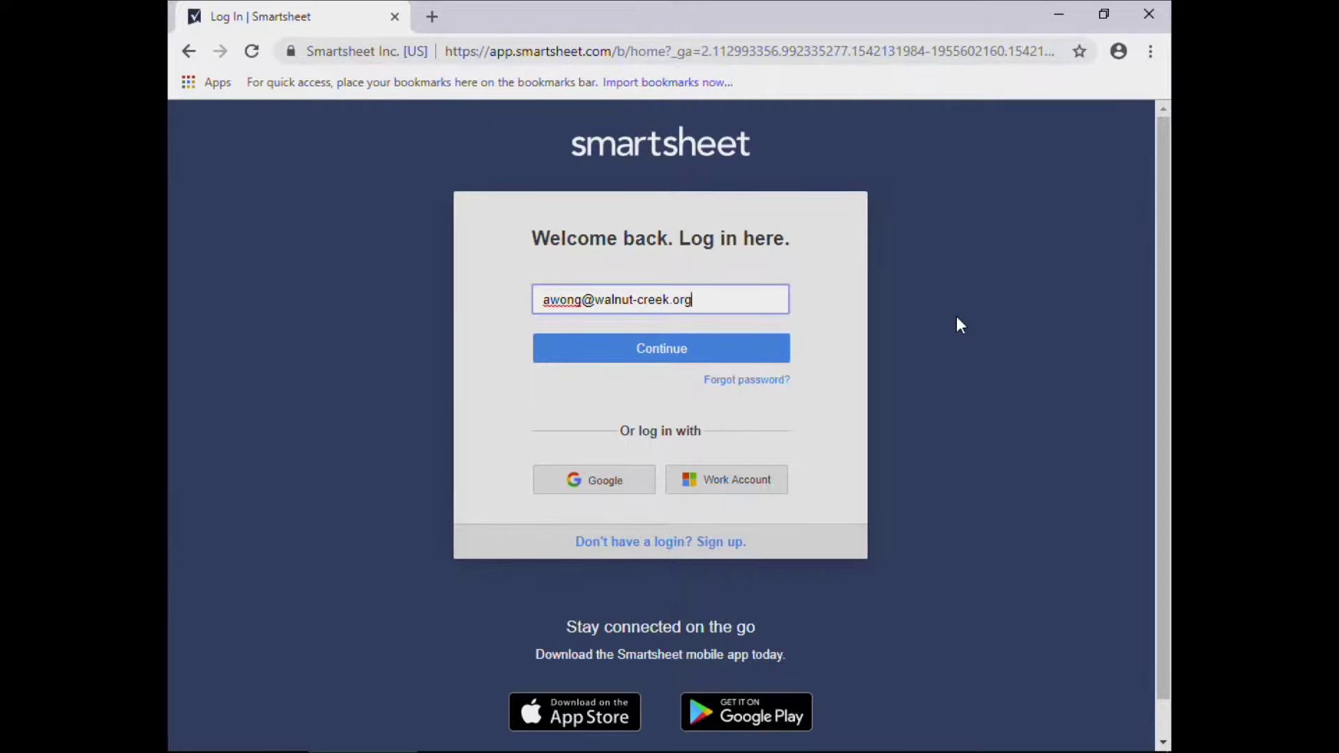
Log in to Smartsheet with the account e-mail and password, and let the browser save the password.
key("Return")
type("••")
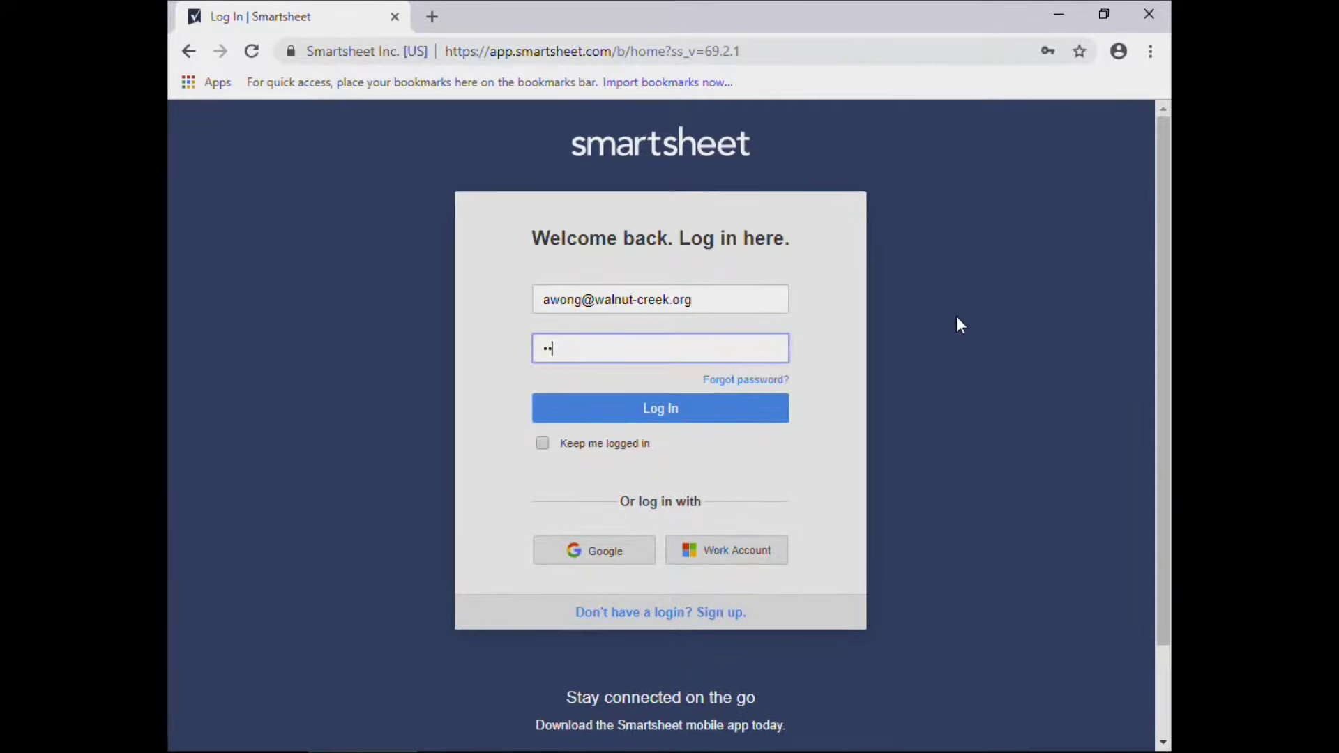
key("Return")
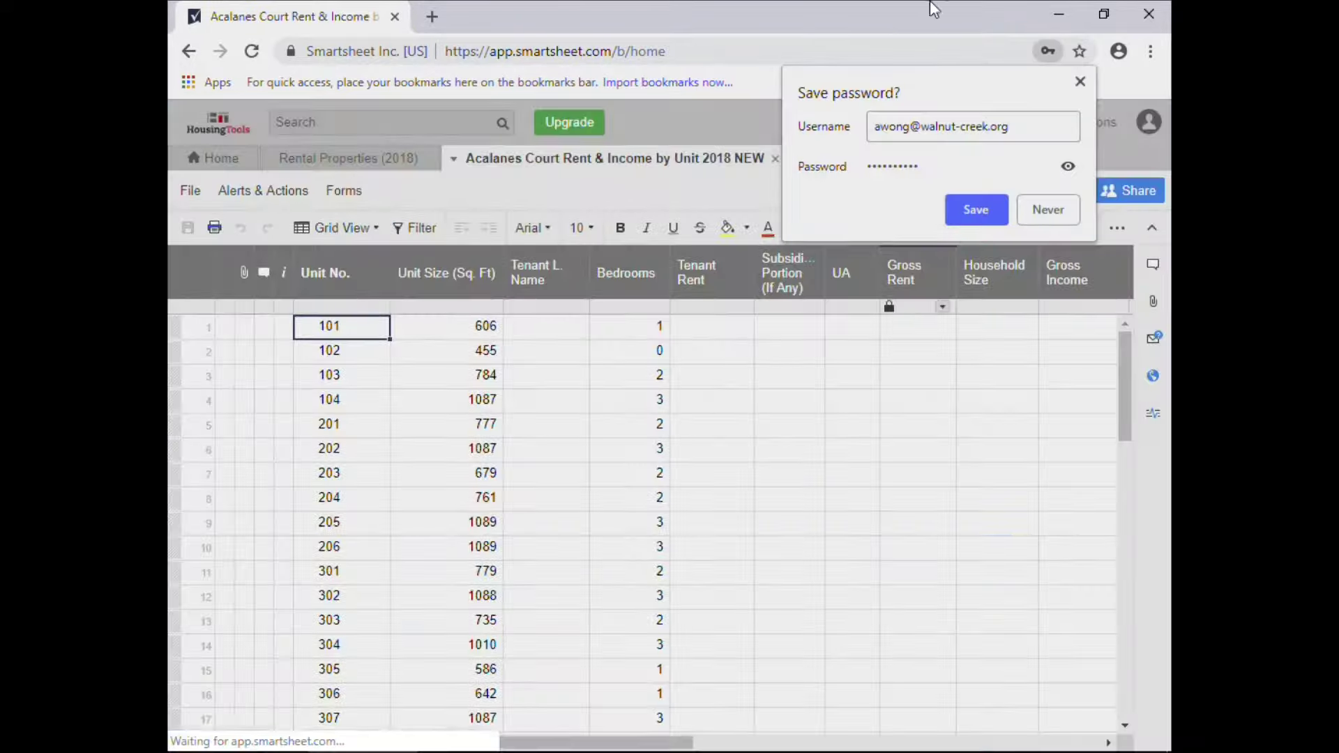
left_click(976, 209)
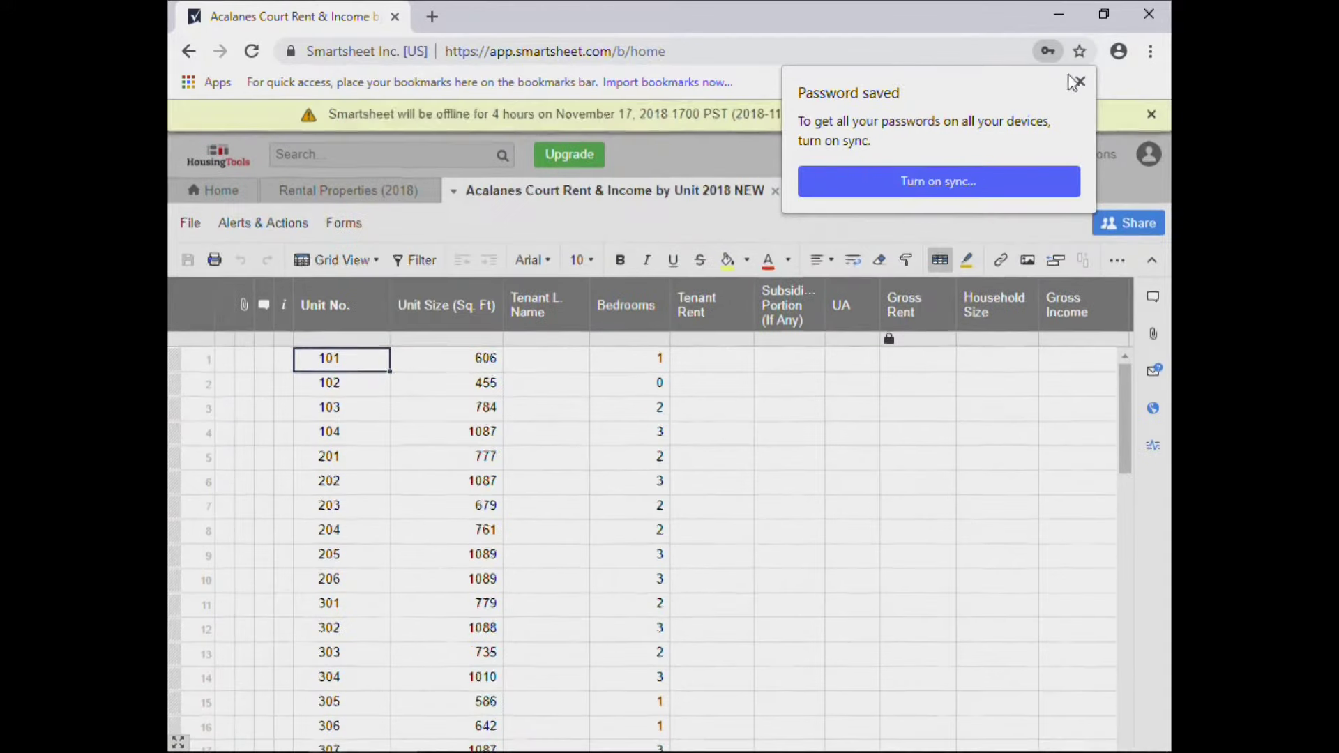
left_click(1080, 81)
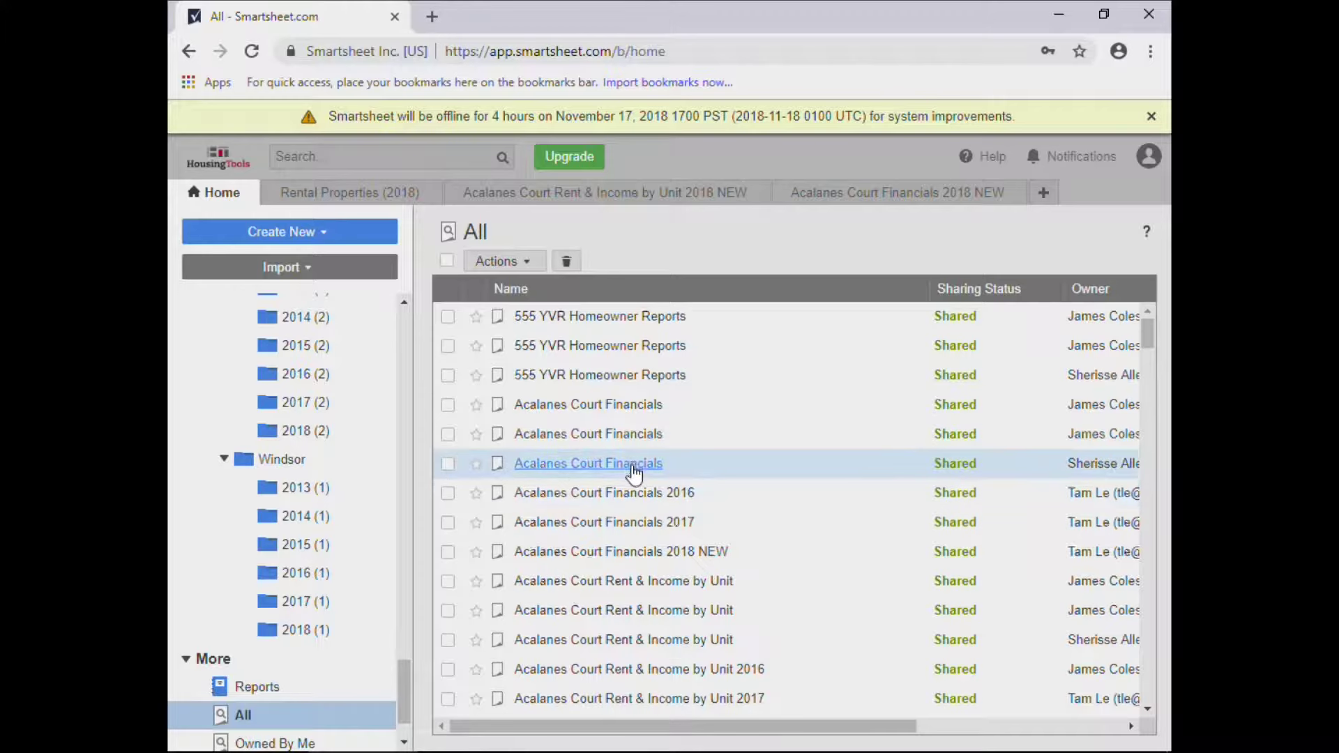
Open the Walnut Creek > Acalanes Court > 2018 folder in the navigation tree.
scroll(632, 473, "down", 4)
scroll(628, 476, "up", 3)
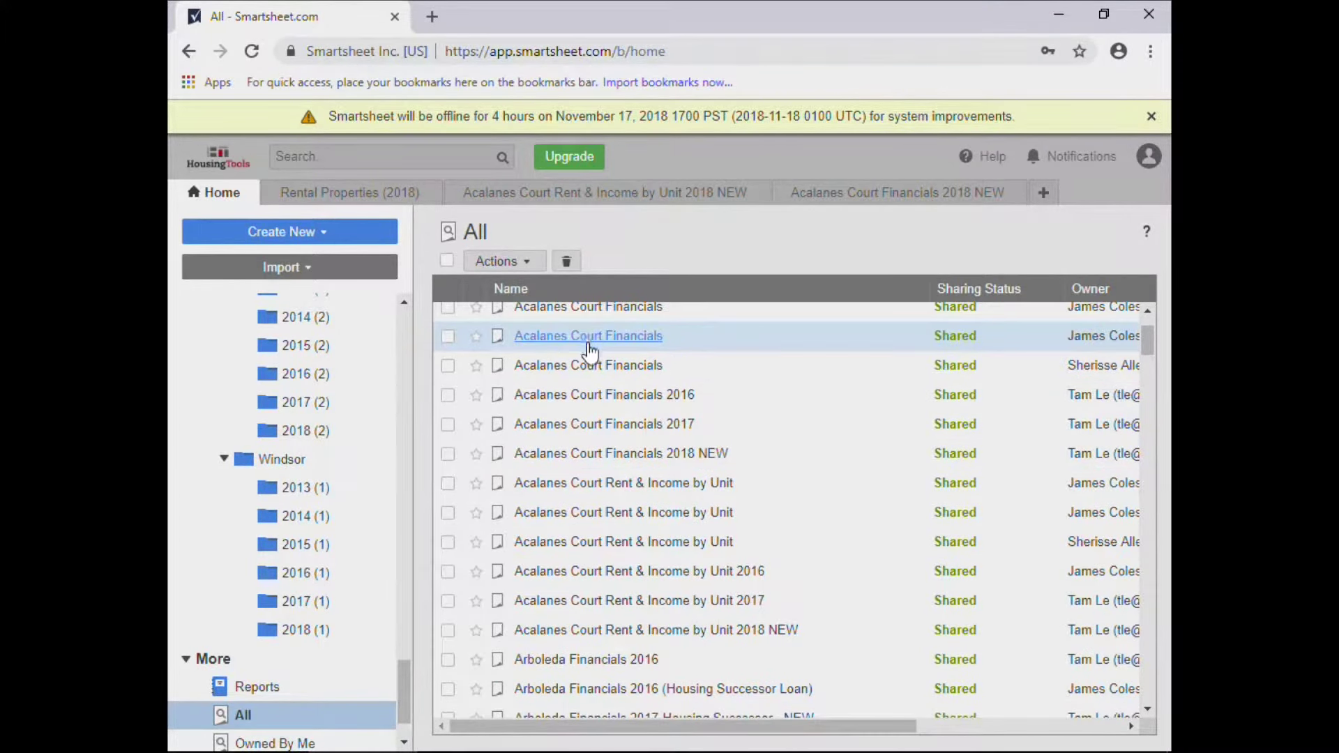
scroll(608, 375, "up", 2)
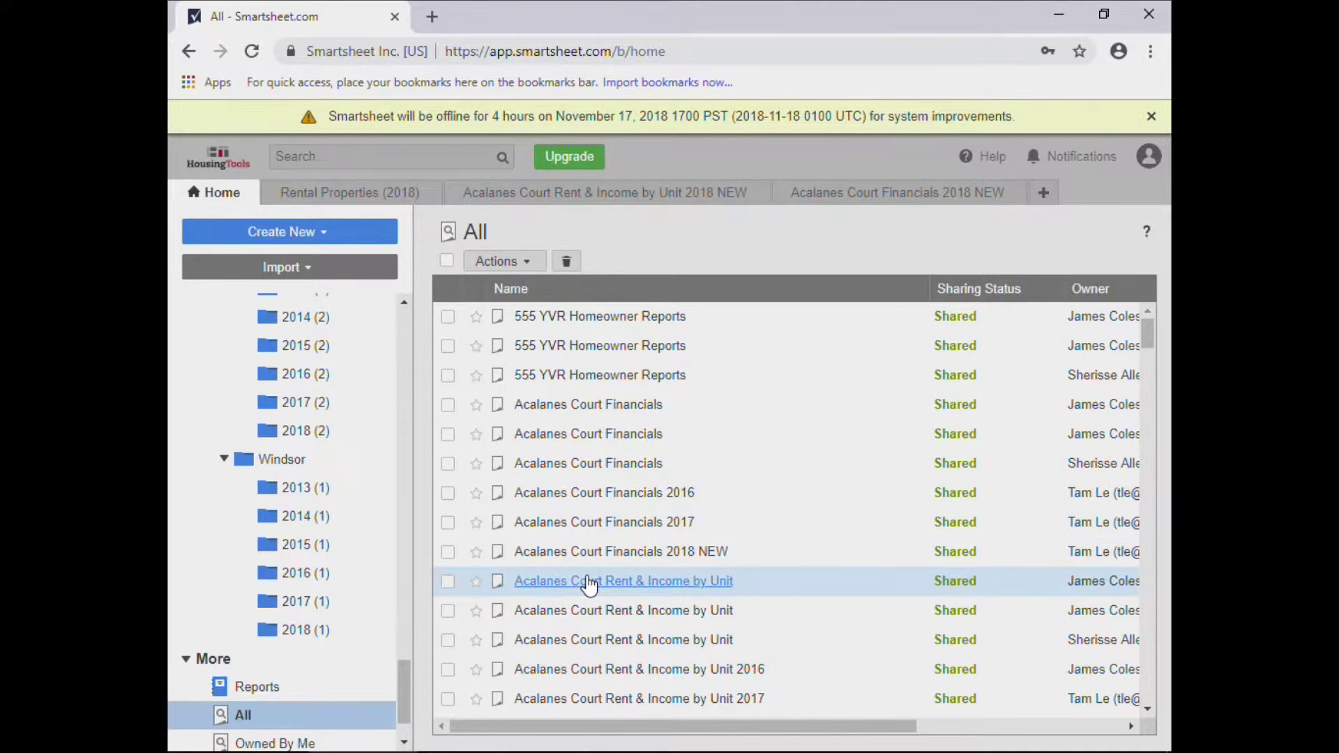
left_click_drag(404, 672, 368, 317)
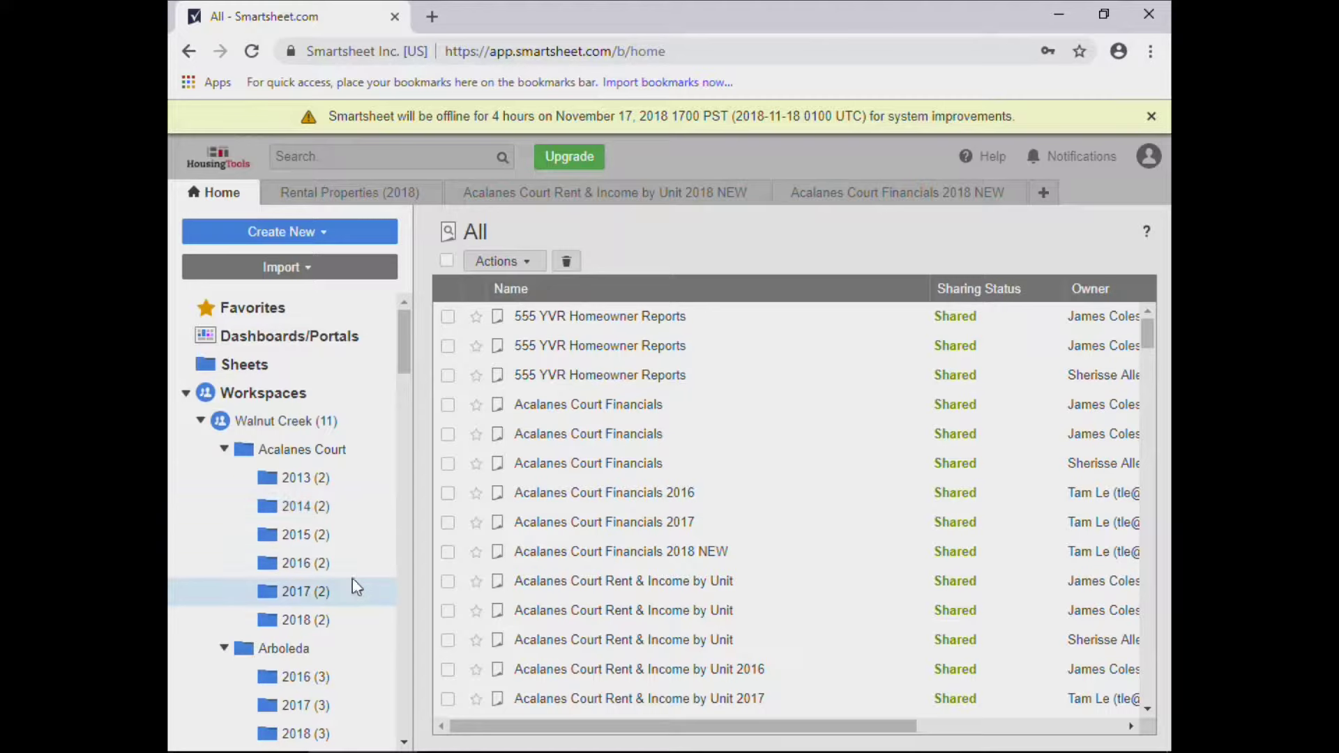
scroll(328, 320, "down", 3)
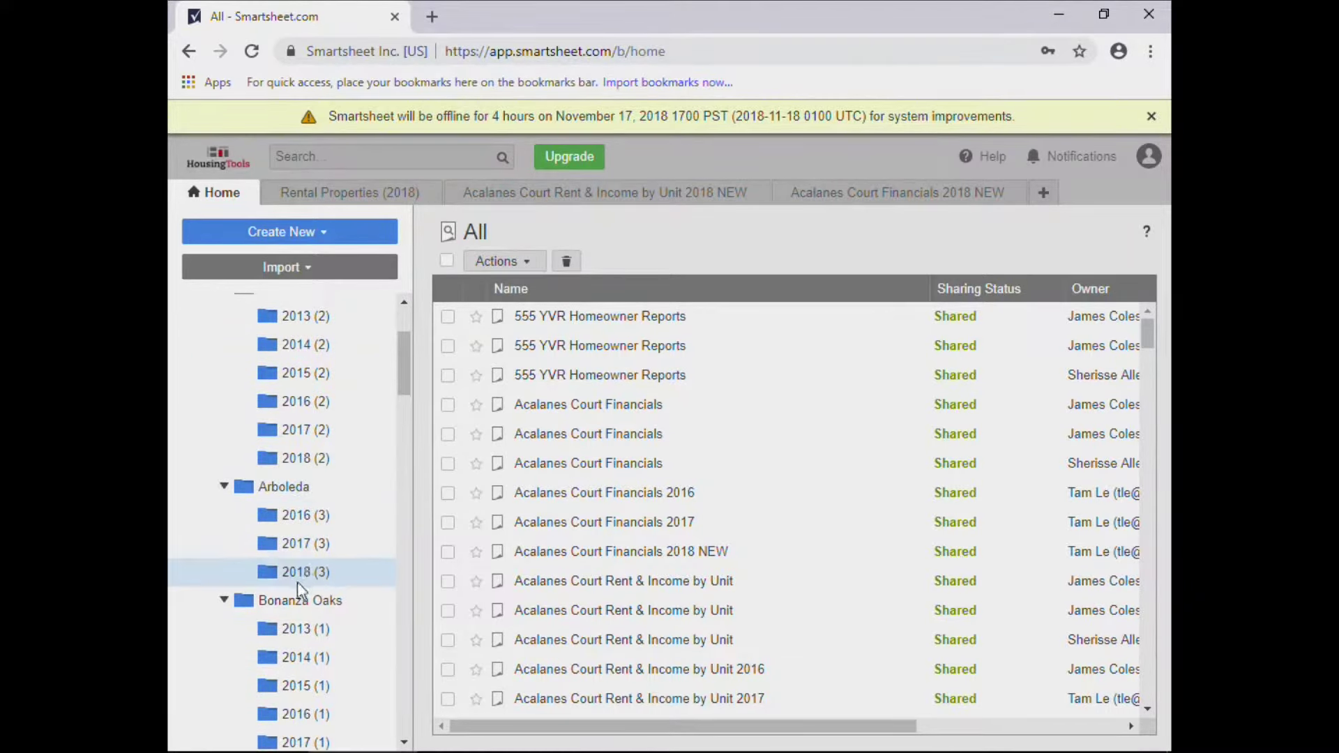
scroll(328, 338, "up", 3)
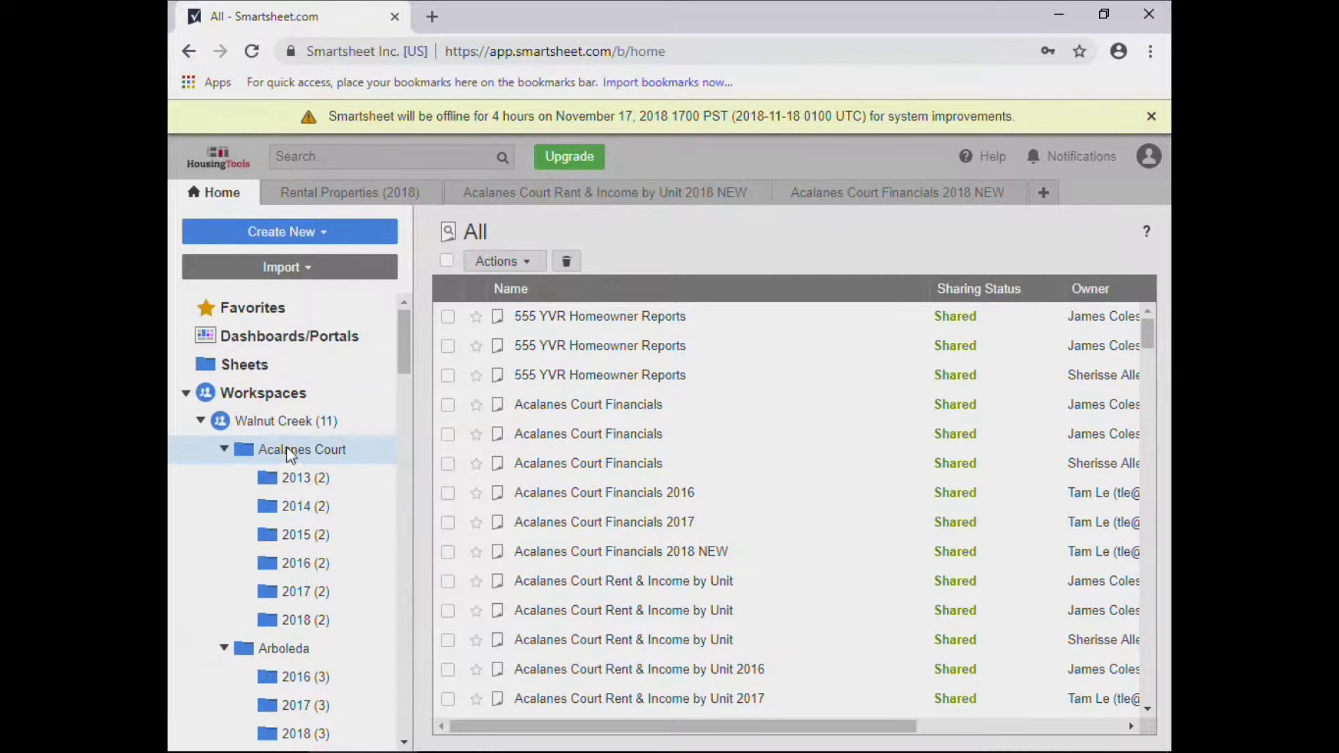
left_click(296, 618)
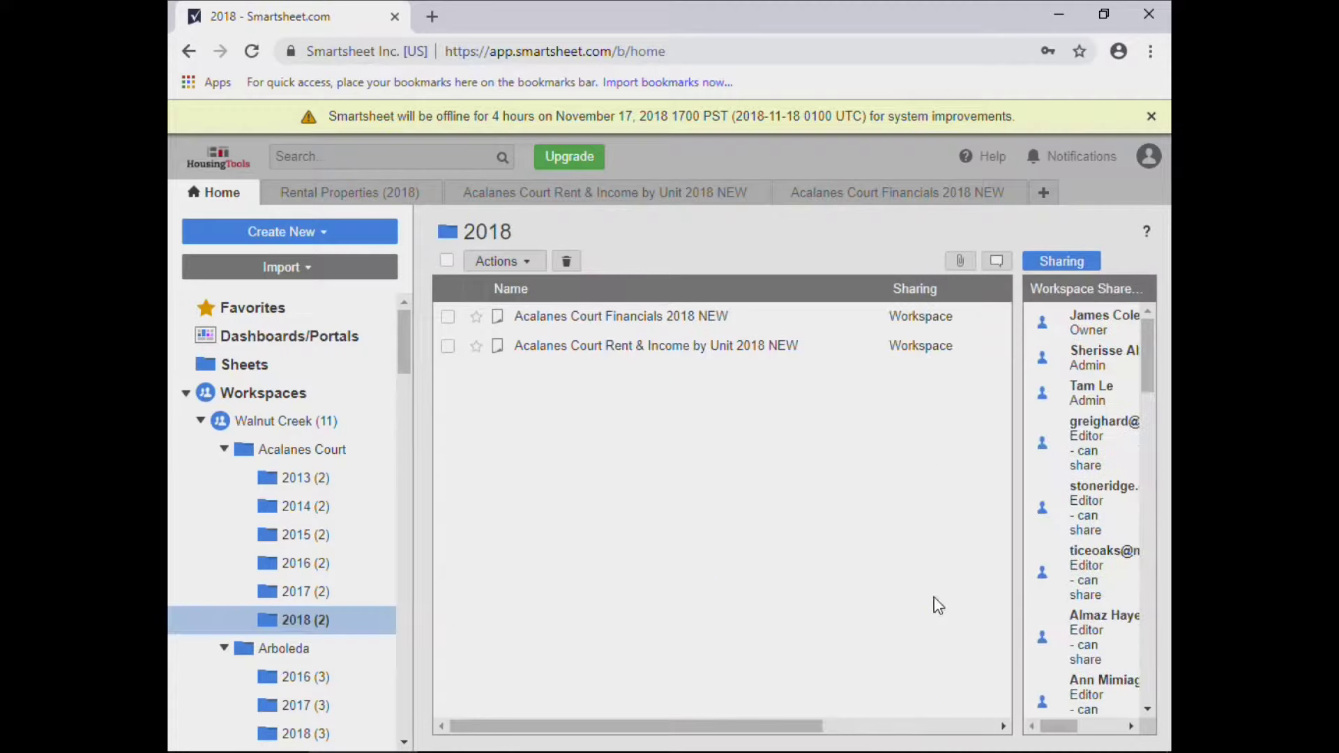
Open the Rent & Income by Unit and Financials 2018 NEW sheets, then return to Rental Properties (2018).
left_click(609, 349)
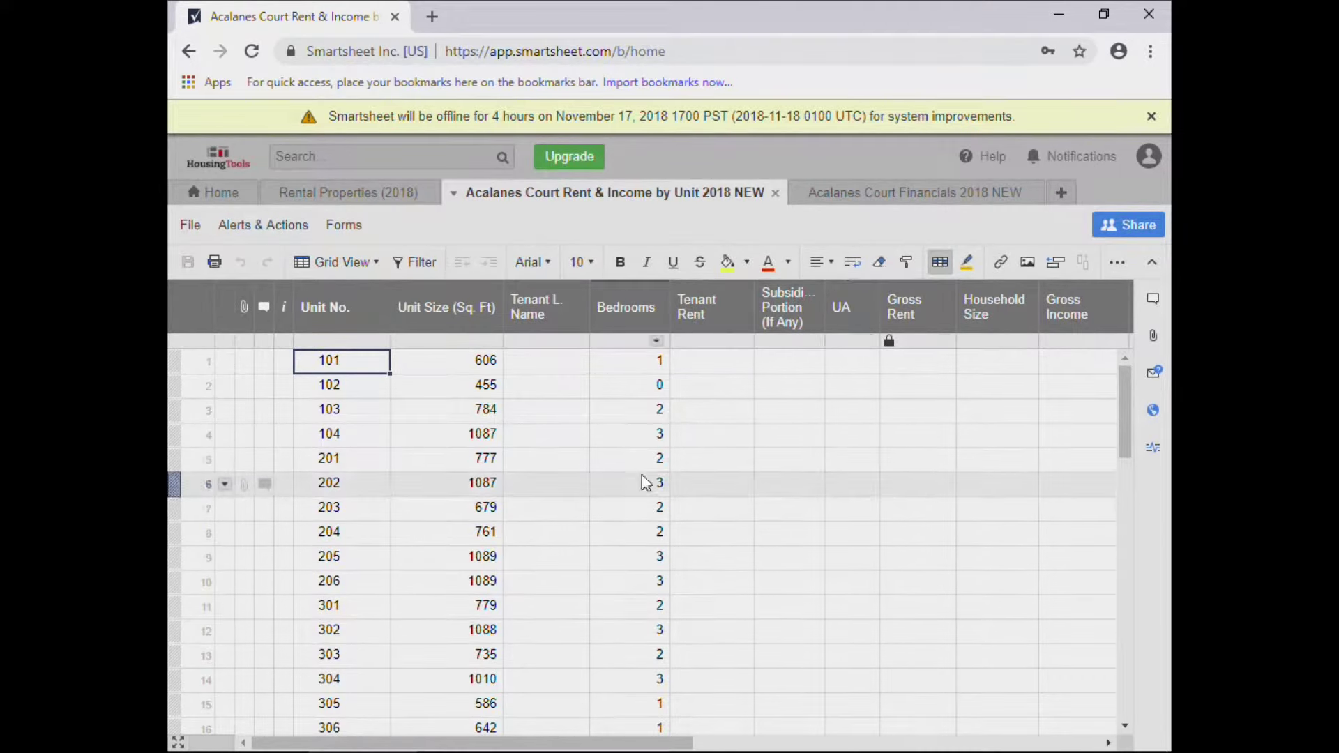
left_click_drag(580, 746, 925, 734)
left_click(213, 192)
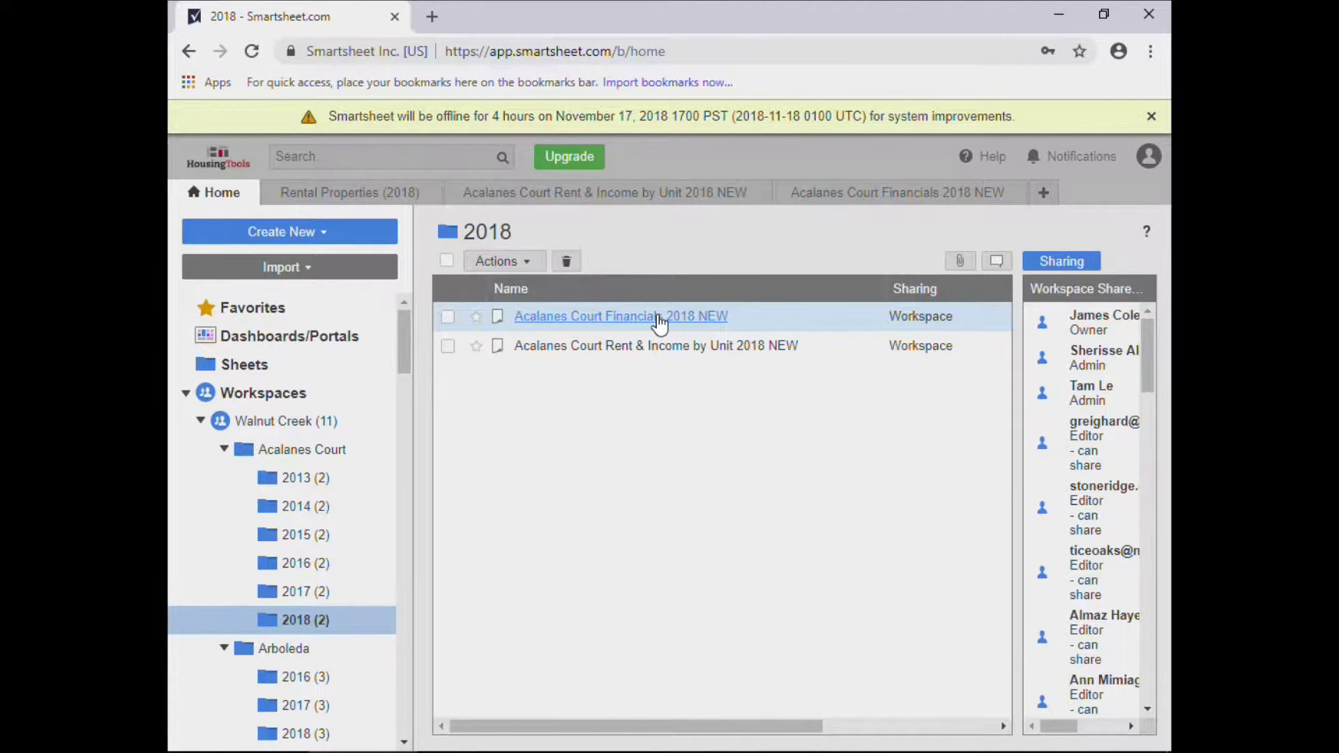
left_click(658, 319)
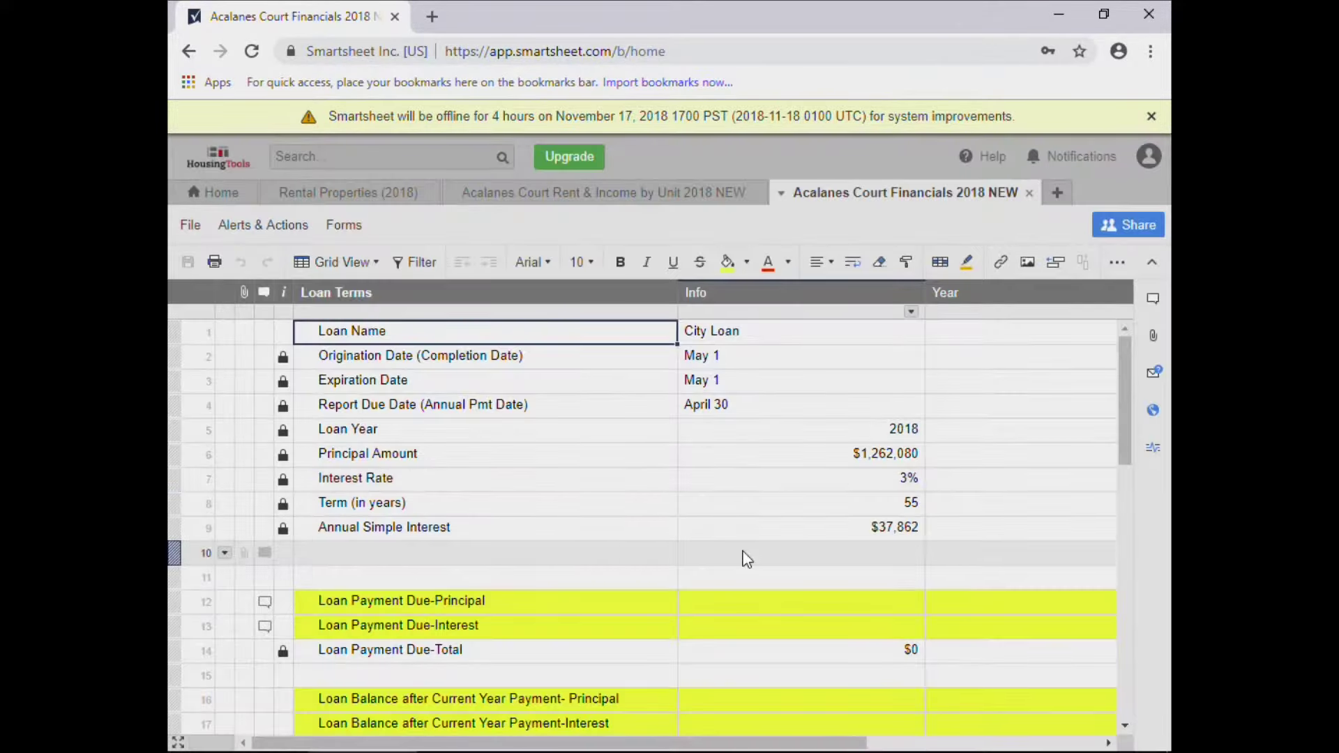
scroll(744, 556, "down", 3)
scroll(908, 581, "down", 4)
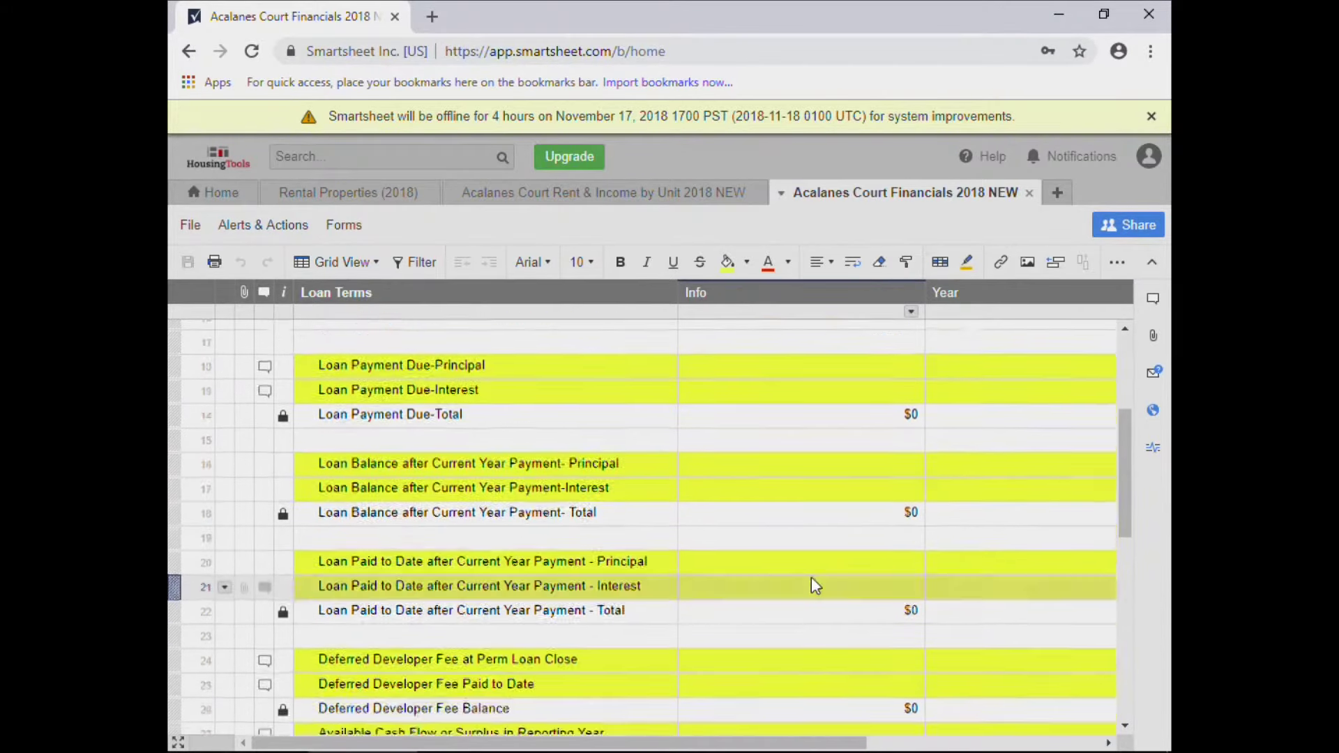
scroll(263, 337, "up", 2)
left_click(346, 188)
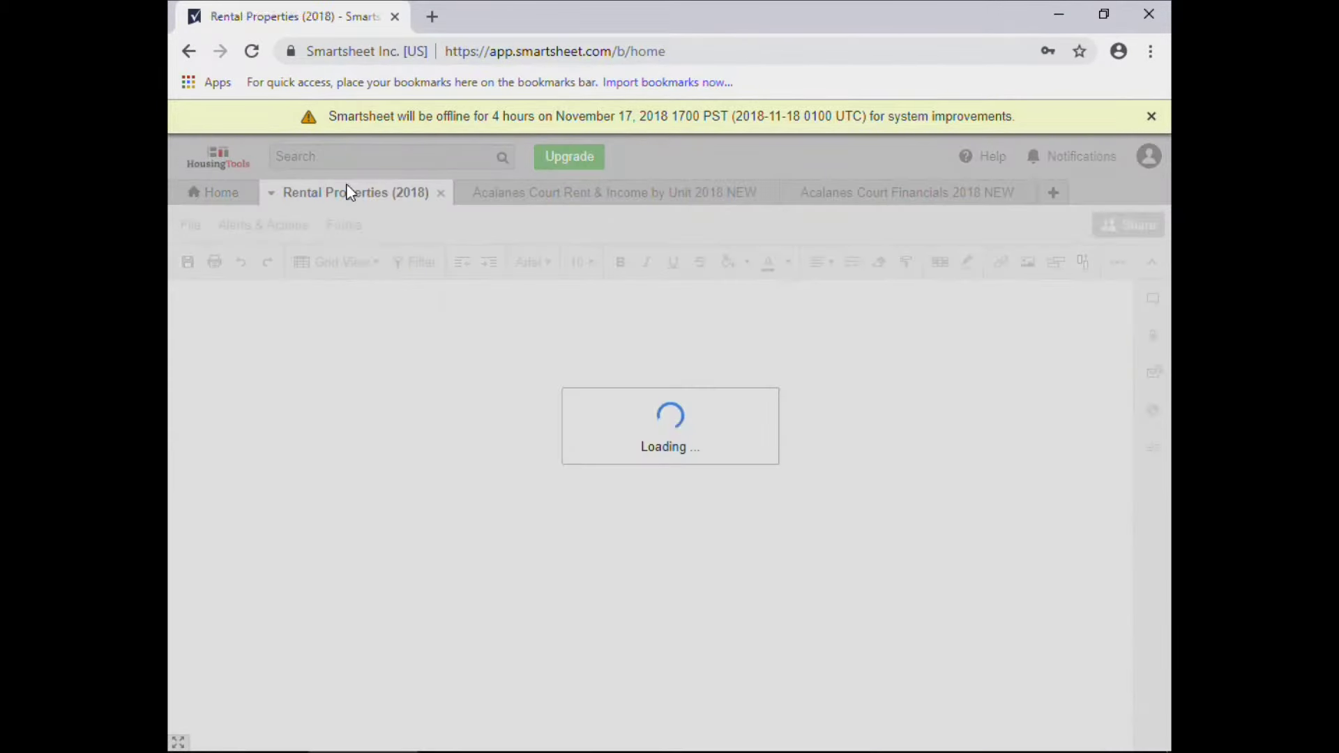
Review the Acalanes Court Financials 2018 NEW tab, then return to Rental Properties (2018).
left_click(884, 190)
scroll(907, 457, "up", 3)
scroll(907, 457, "up", 1)
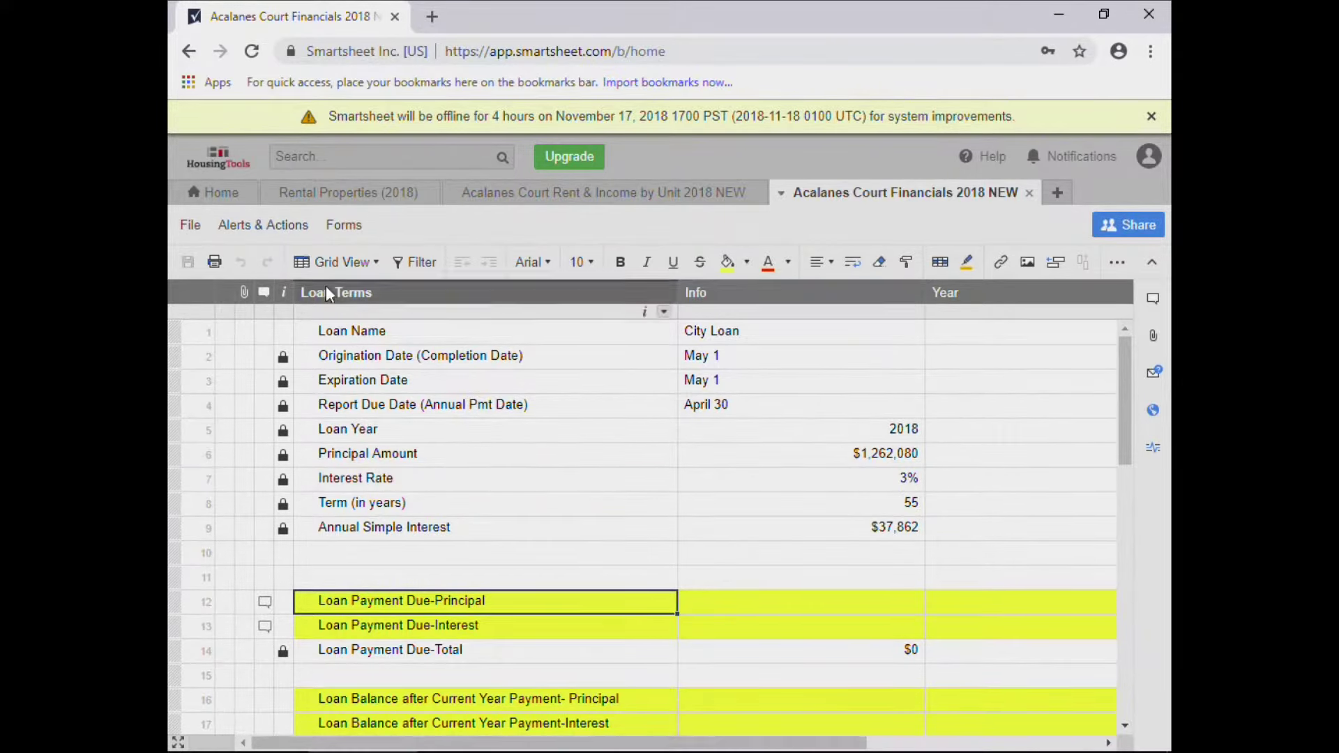
left_click(368, 195)
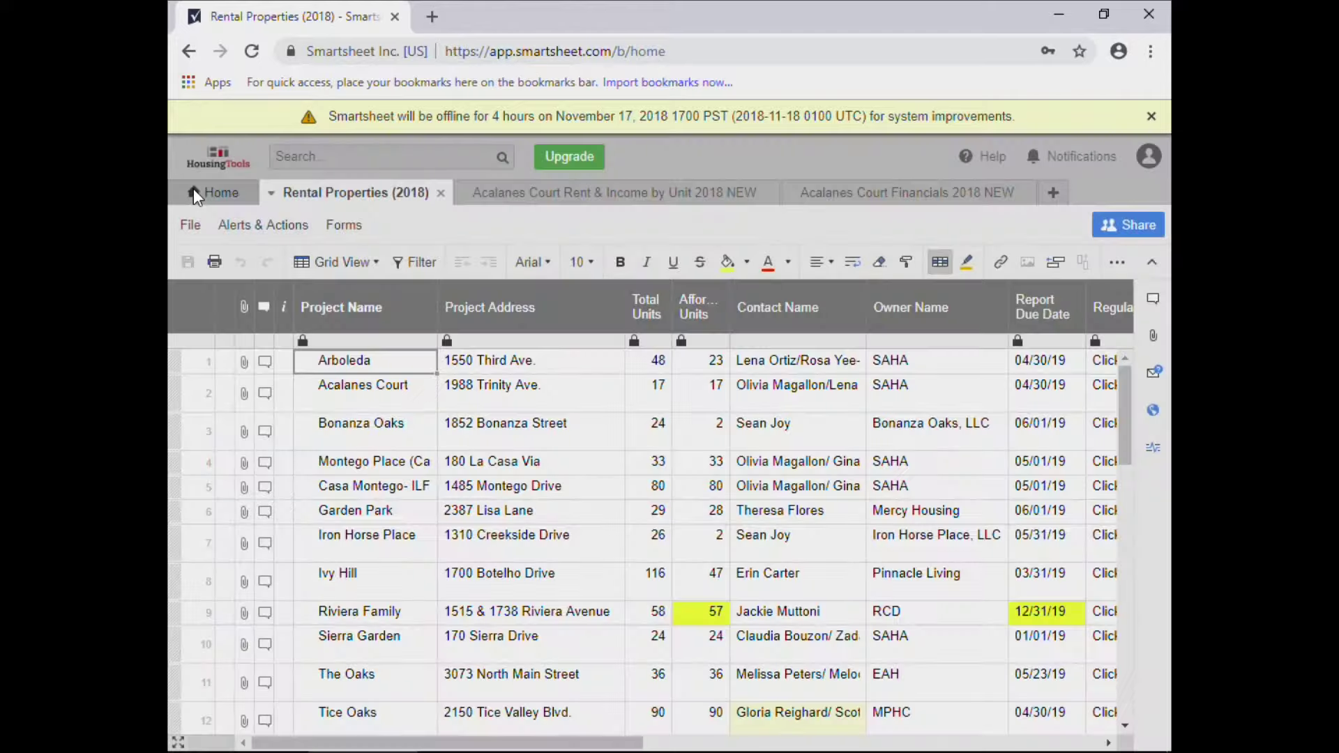
Show all shared sheets on Home and scroll to the Rental Properties 2013–2018 entries.
left_click(195, 191)
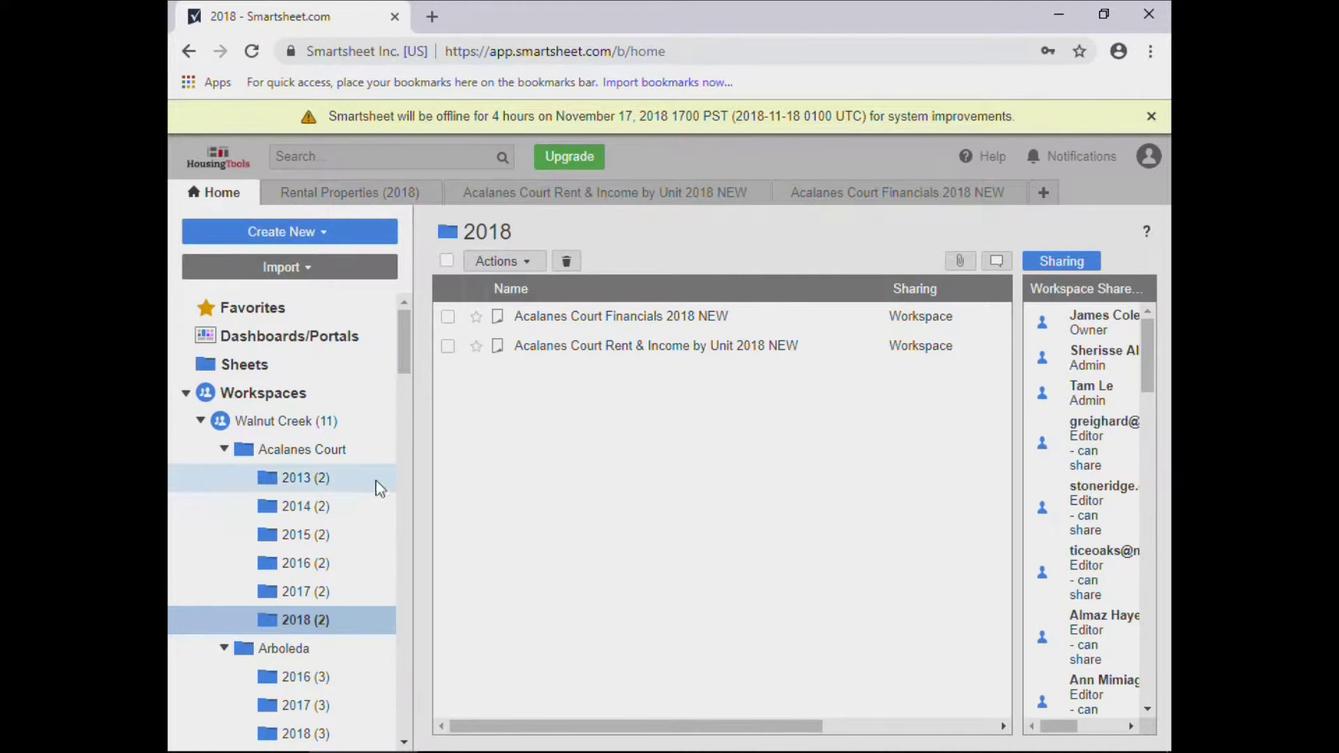
left_click_drag(400, 341, 391, 721)
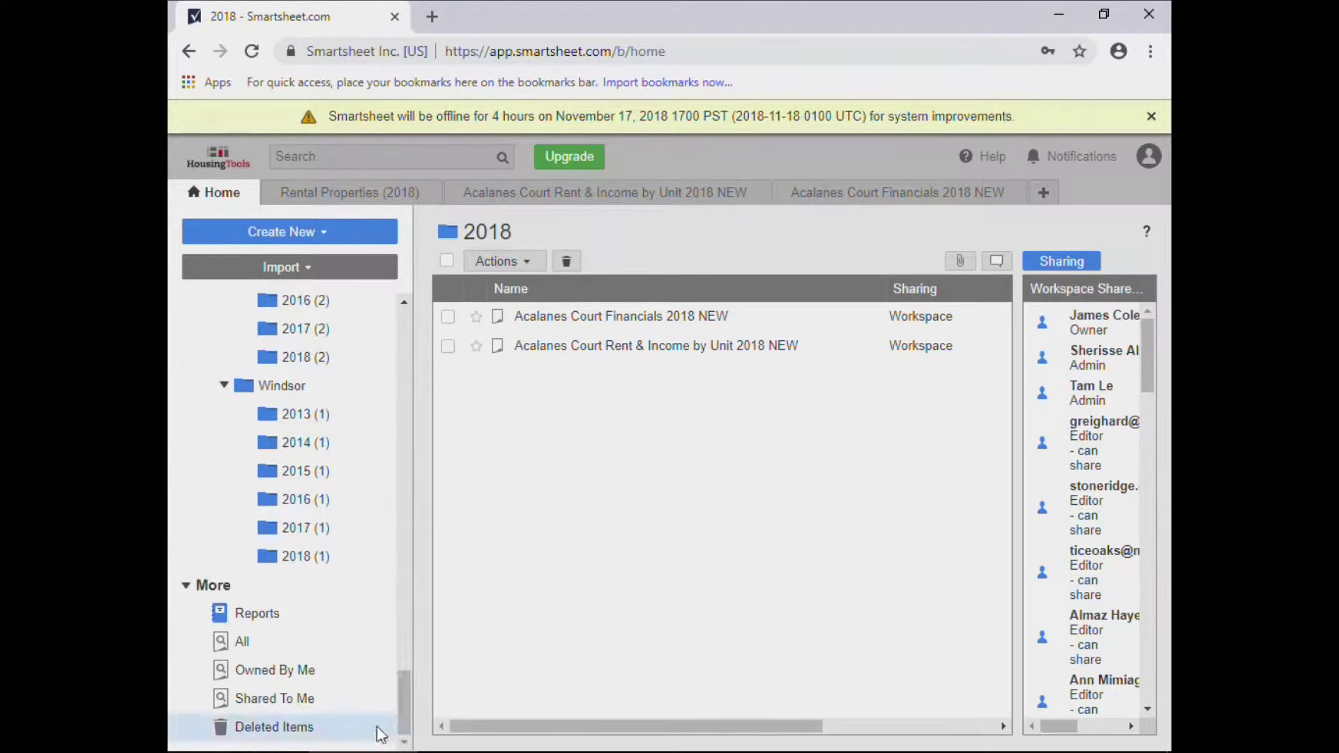
left_click(244, 641)
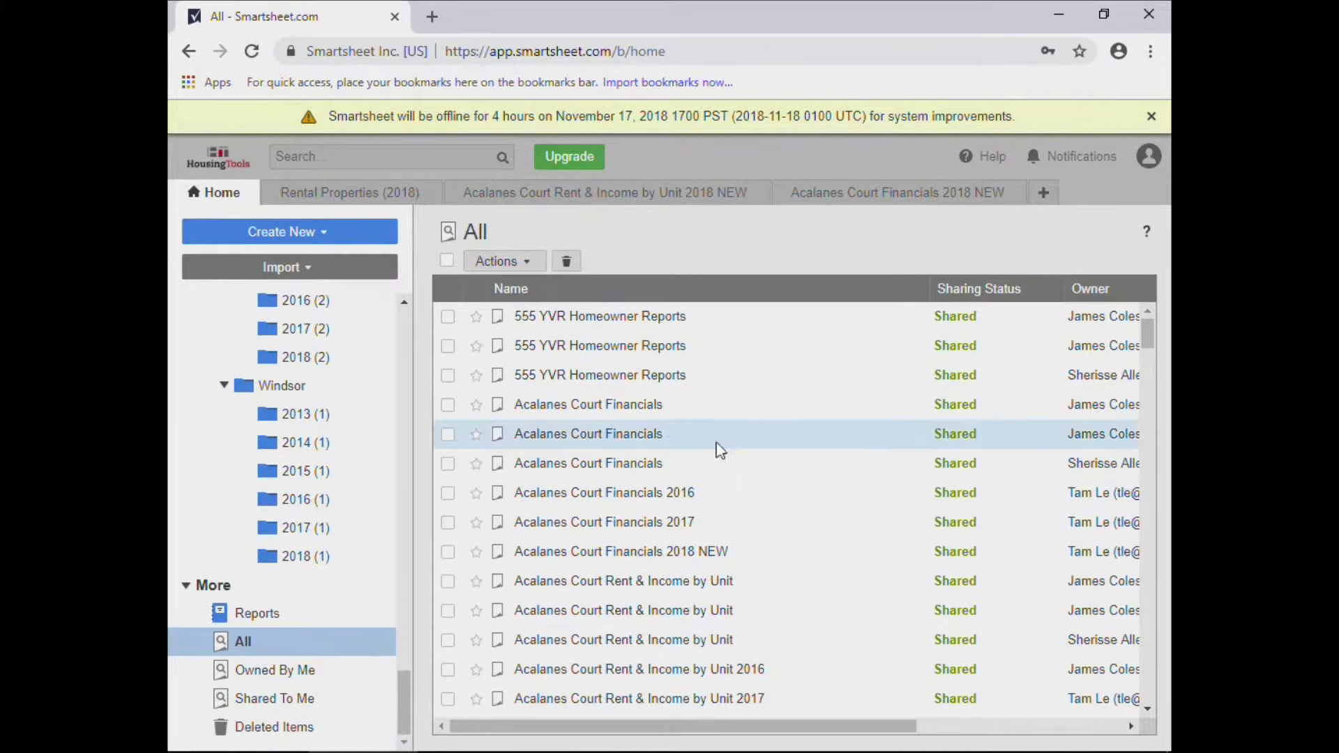
scroll(627, 468, "down", 10)
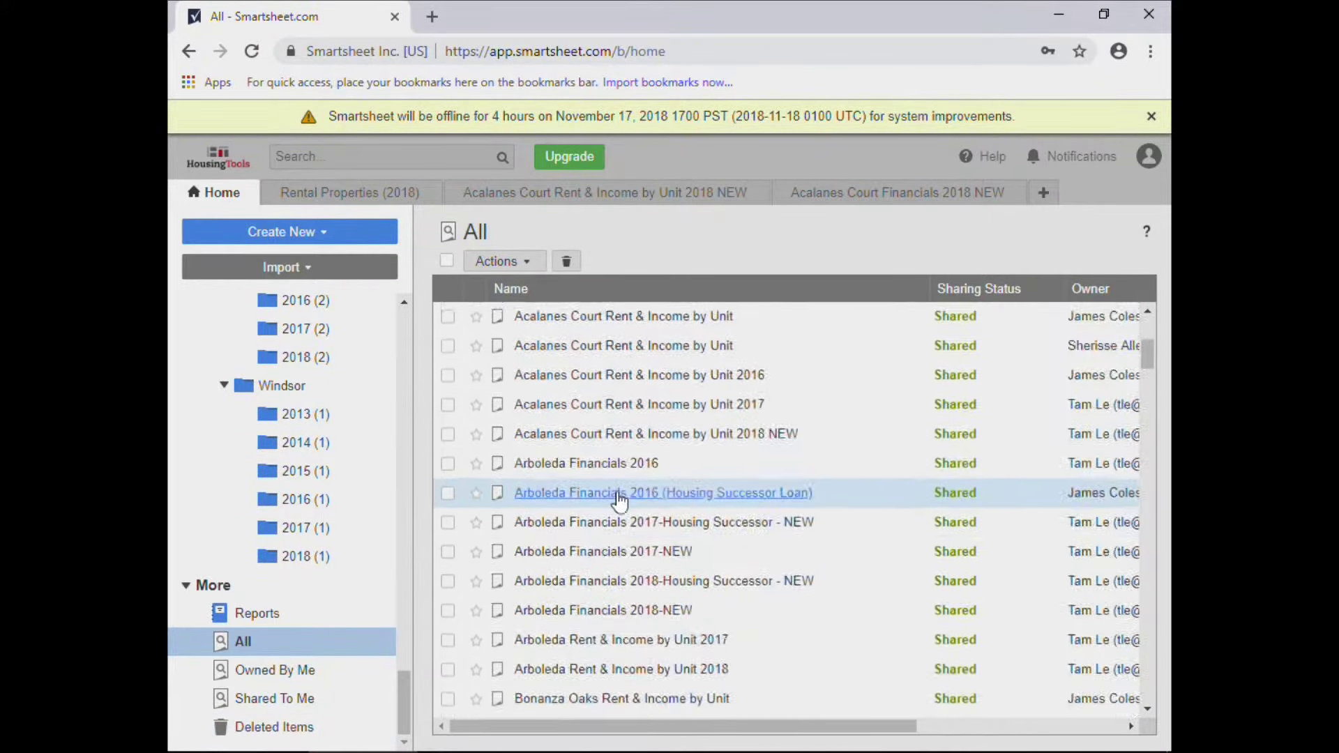
scroll(607, 551, "down", 20)
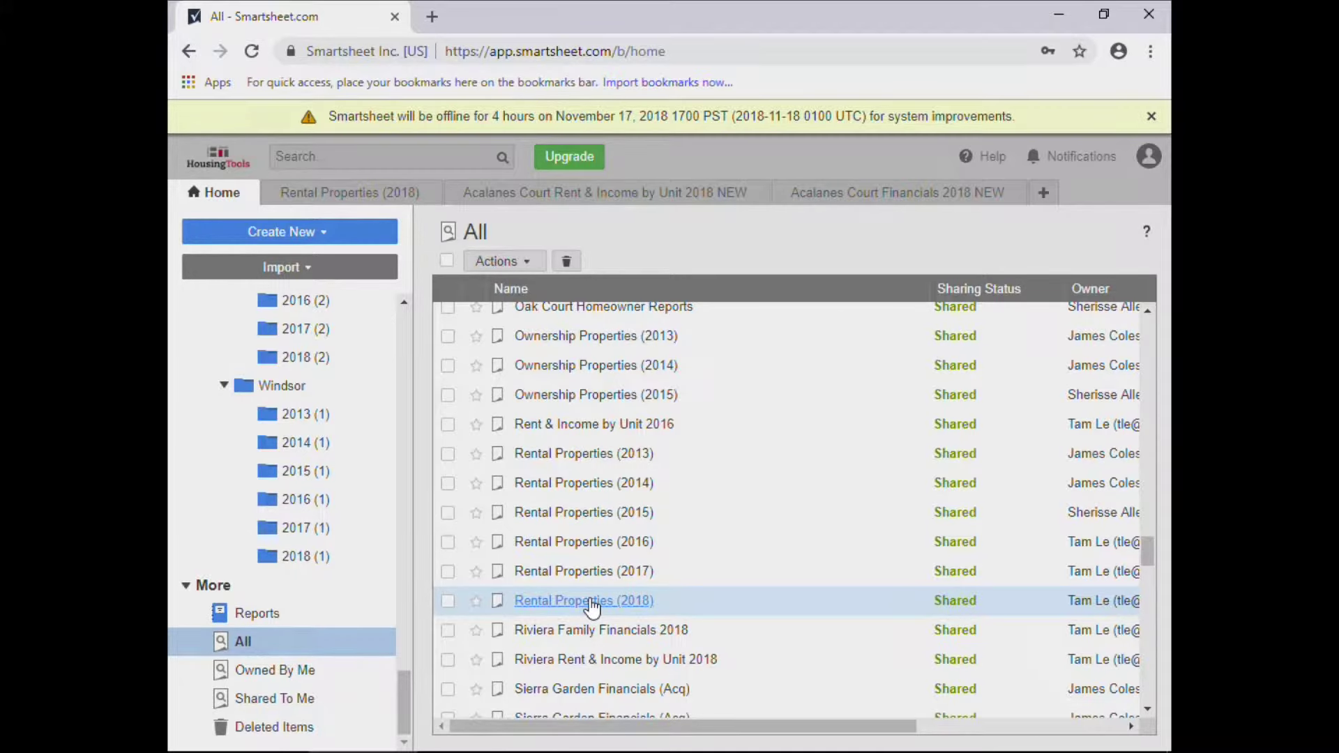
Reopen Rental Properties (2018) and preview Arboleda's six row attachments.
left_click(591, 601)
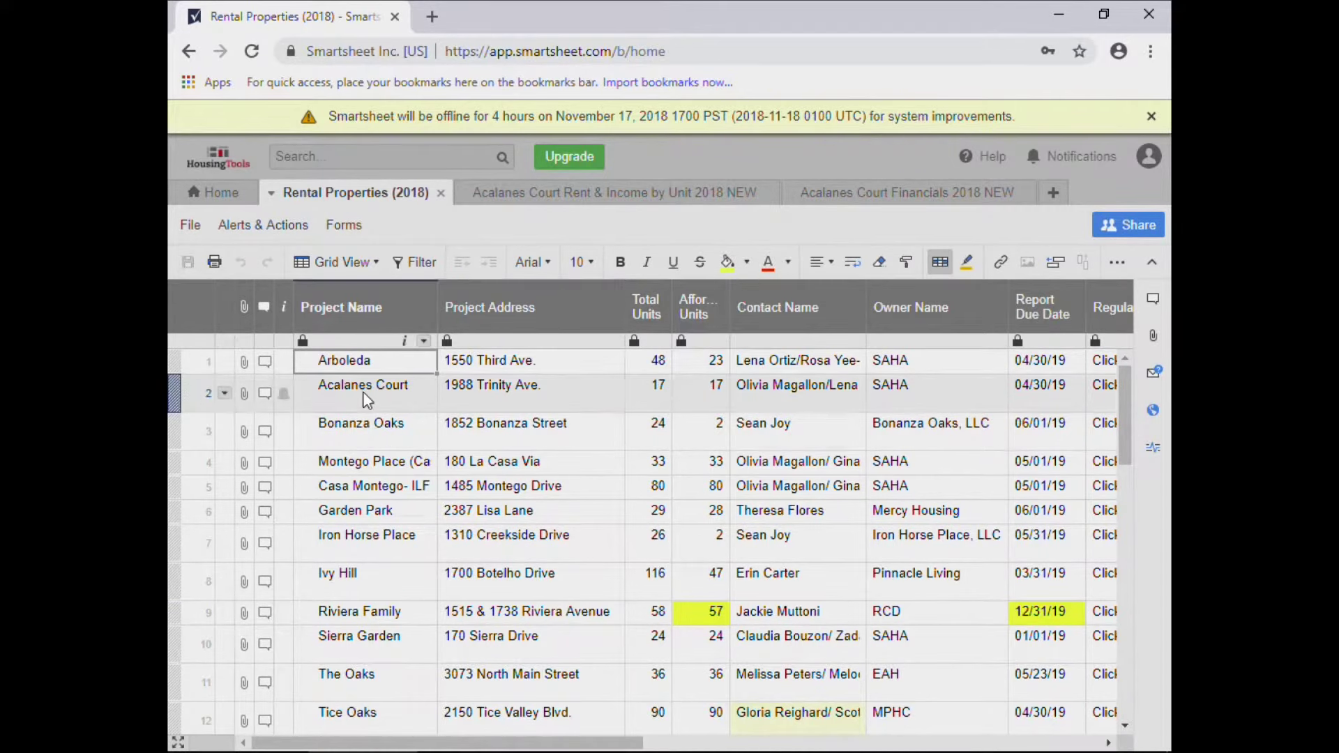
scroll(389, 488, "down", 3)
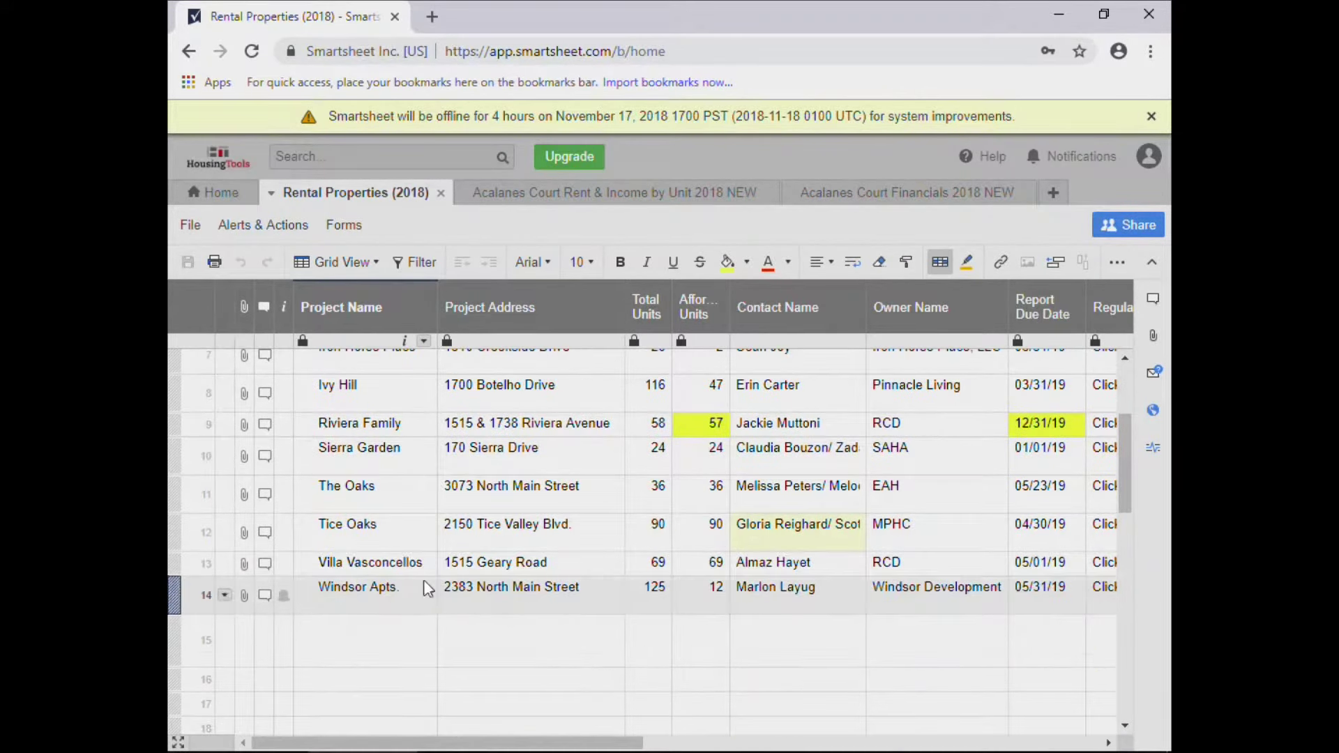
scroll(422, 572, "up", 3)
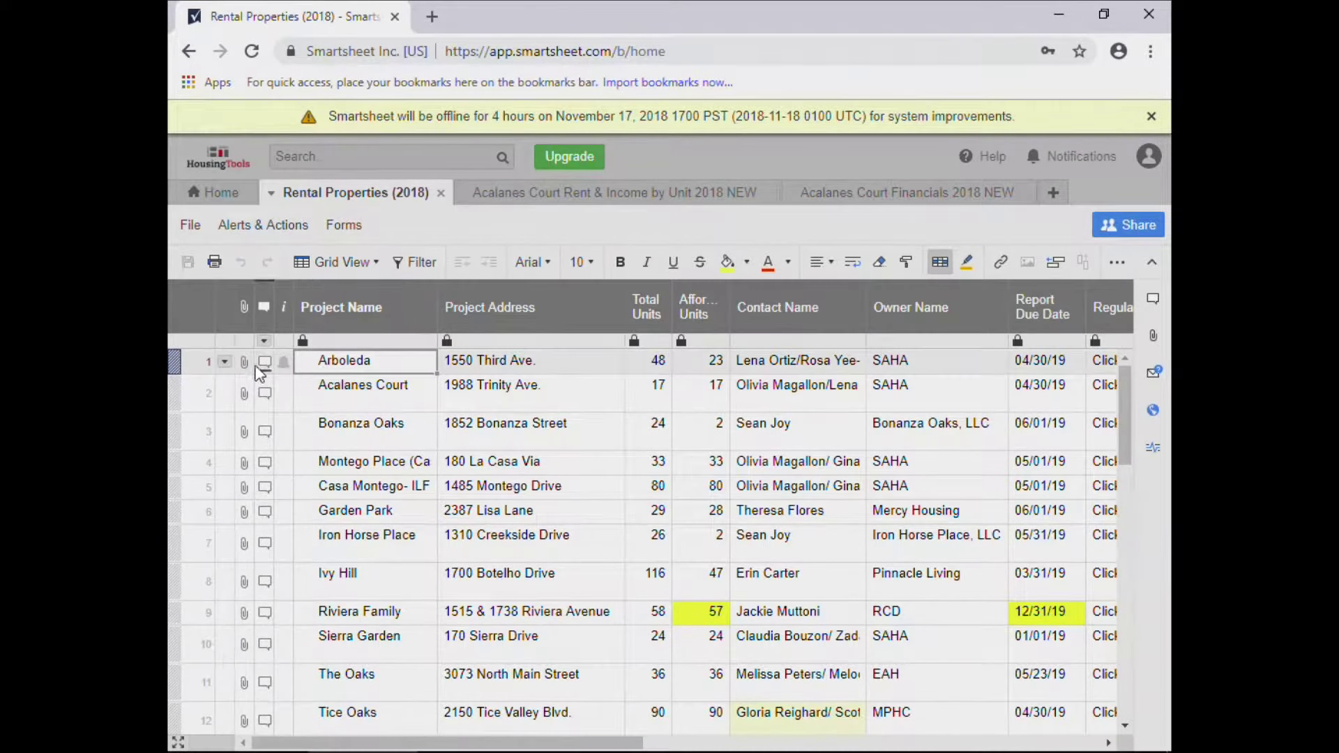
mouse_move(249, 362)
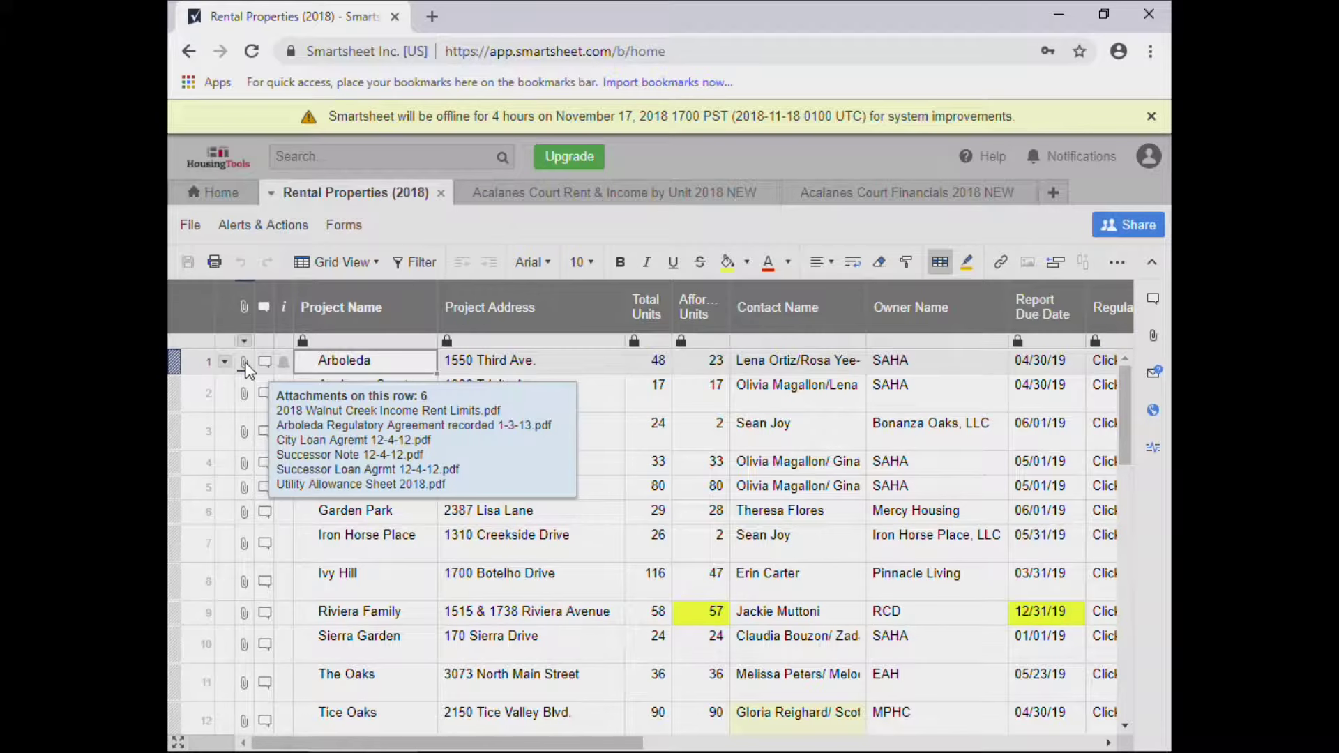
left_click(245, 362)
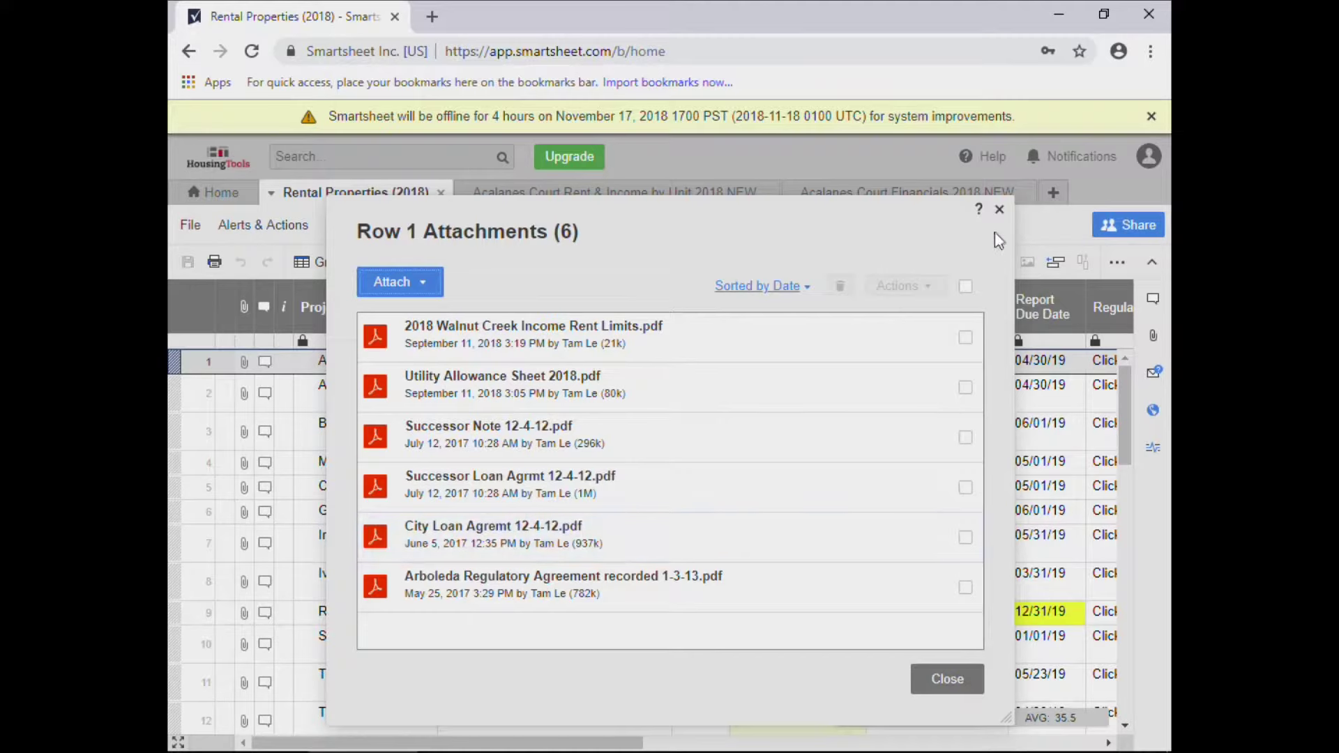
left_click(399, 287)
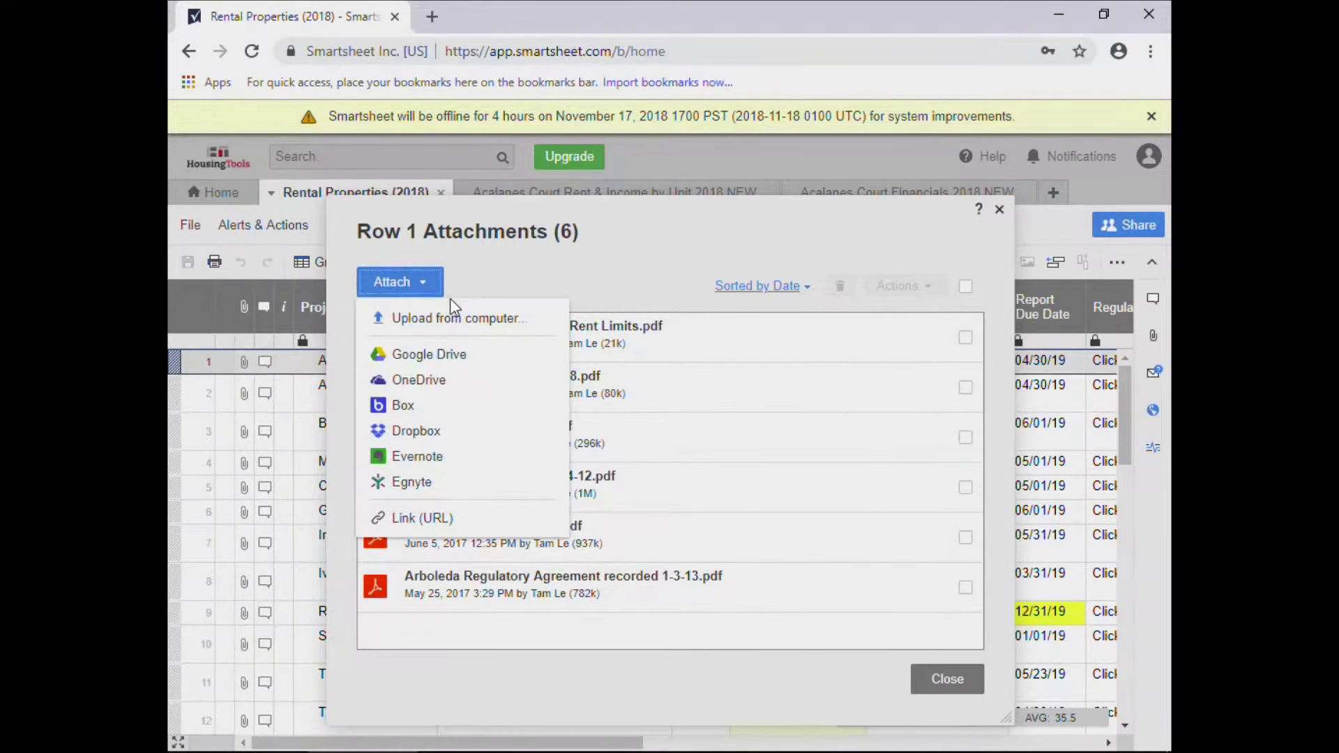
left_click(947, 679)
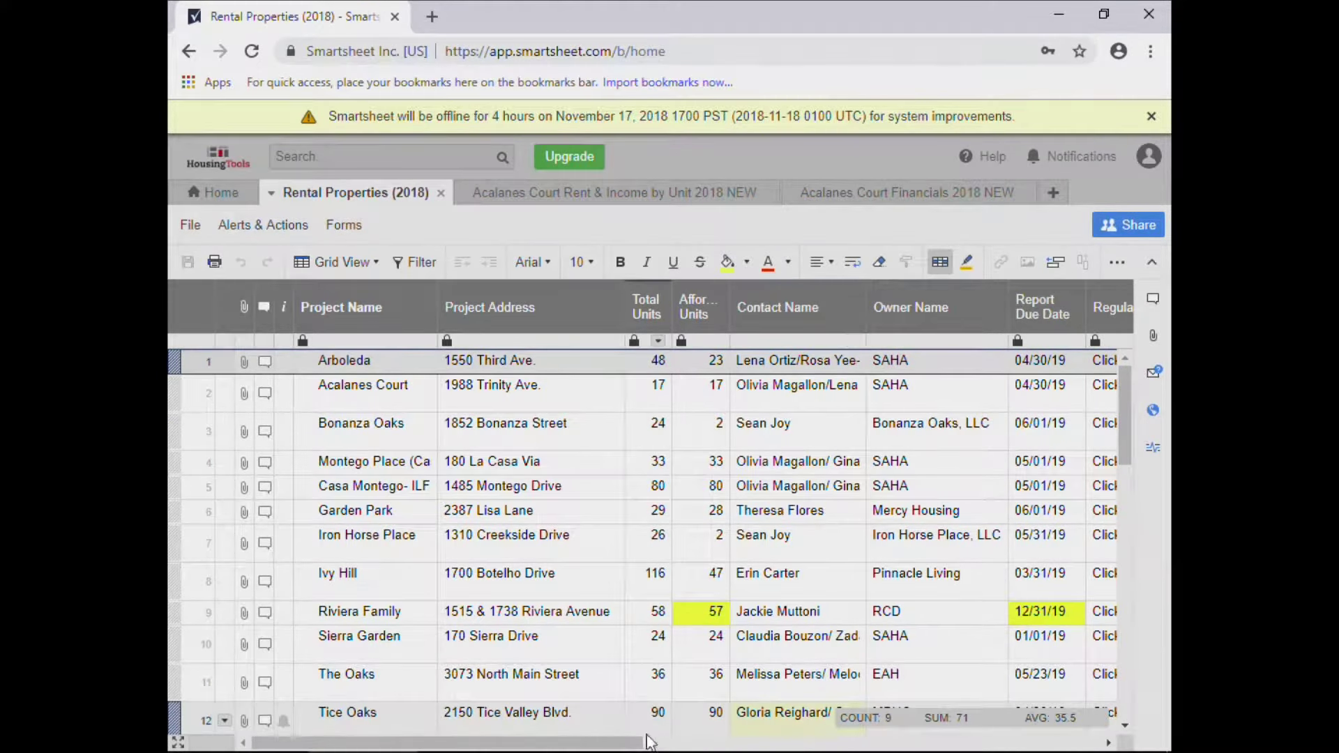
Scroll the grid right to the completion checkbox columns, then minimize the browser.
left_click_drag(630, 744, 1081, 747)
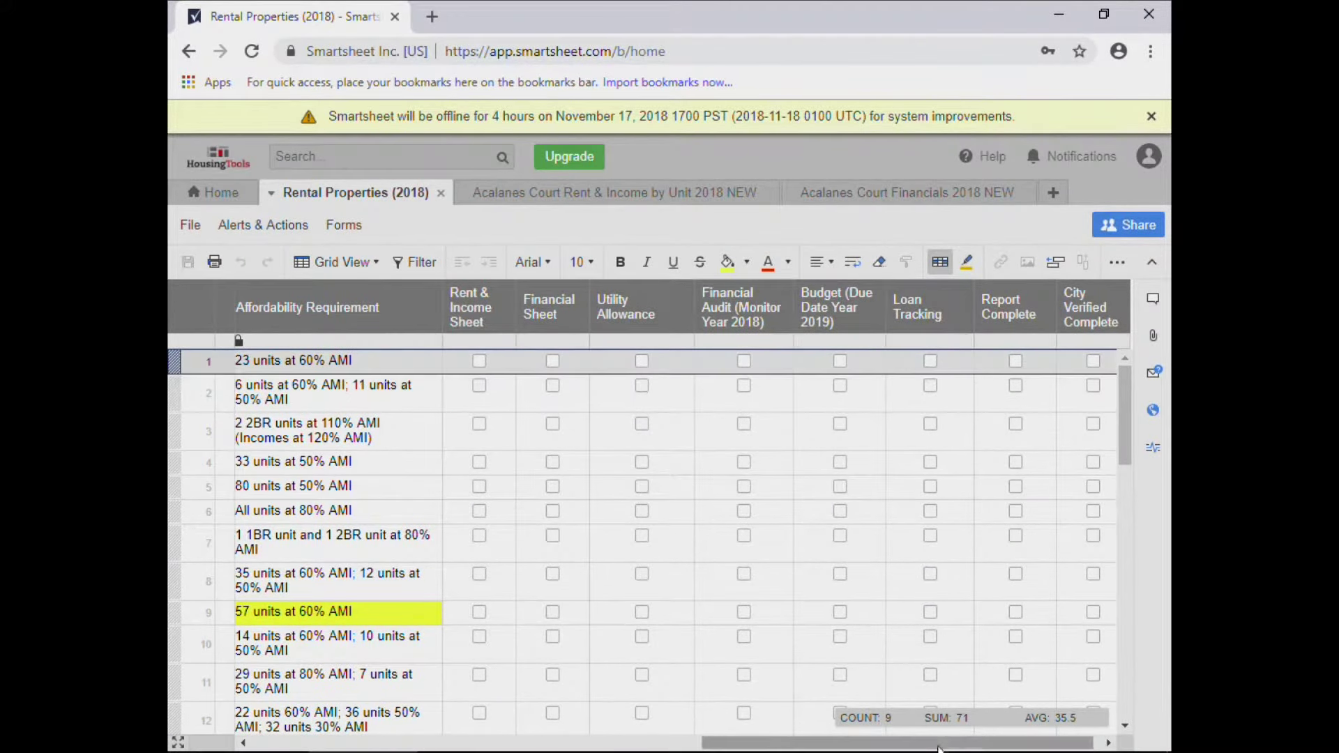
left_click_drag(948, 744, 954, 744)
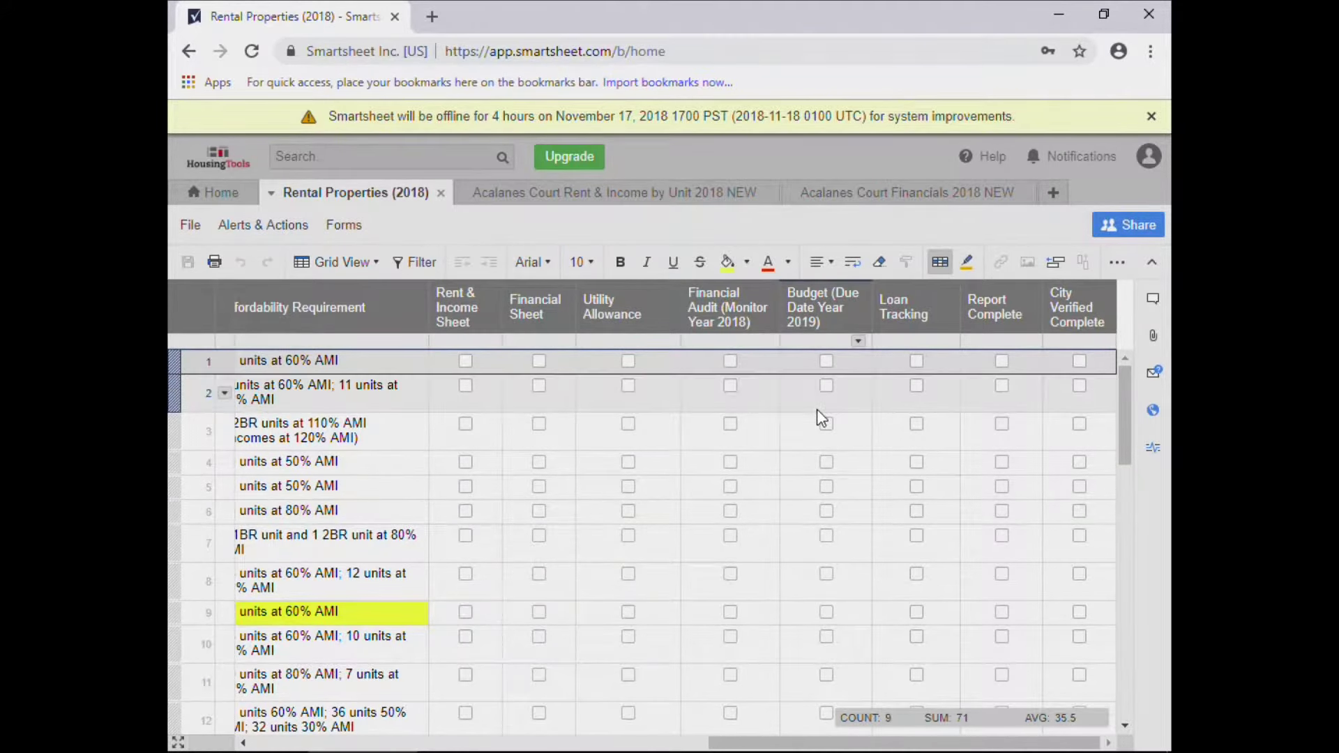
left_click(1067, 15)
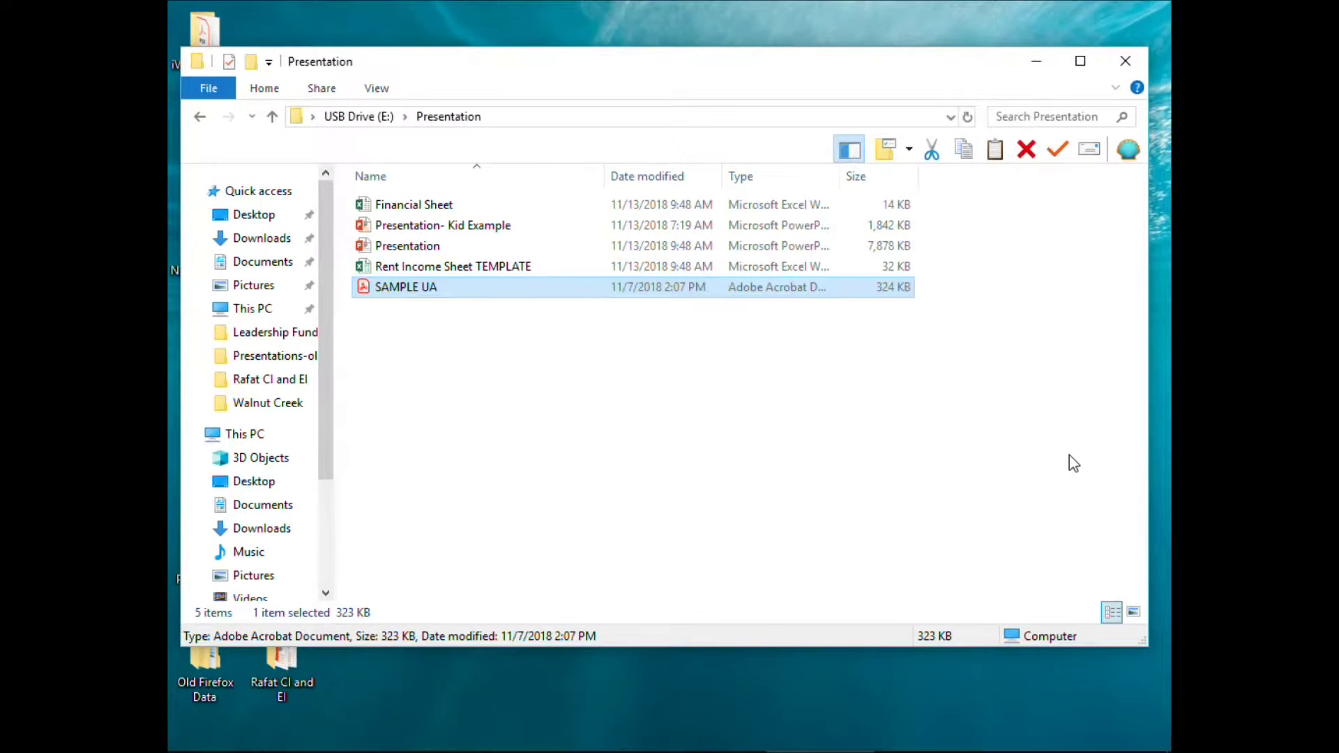
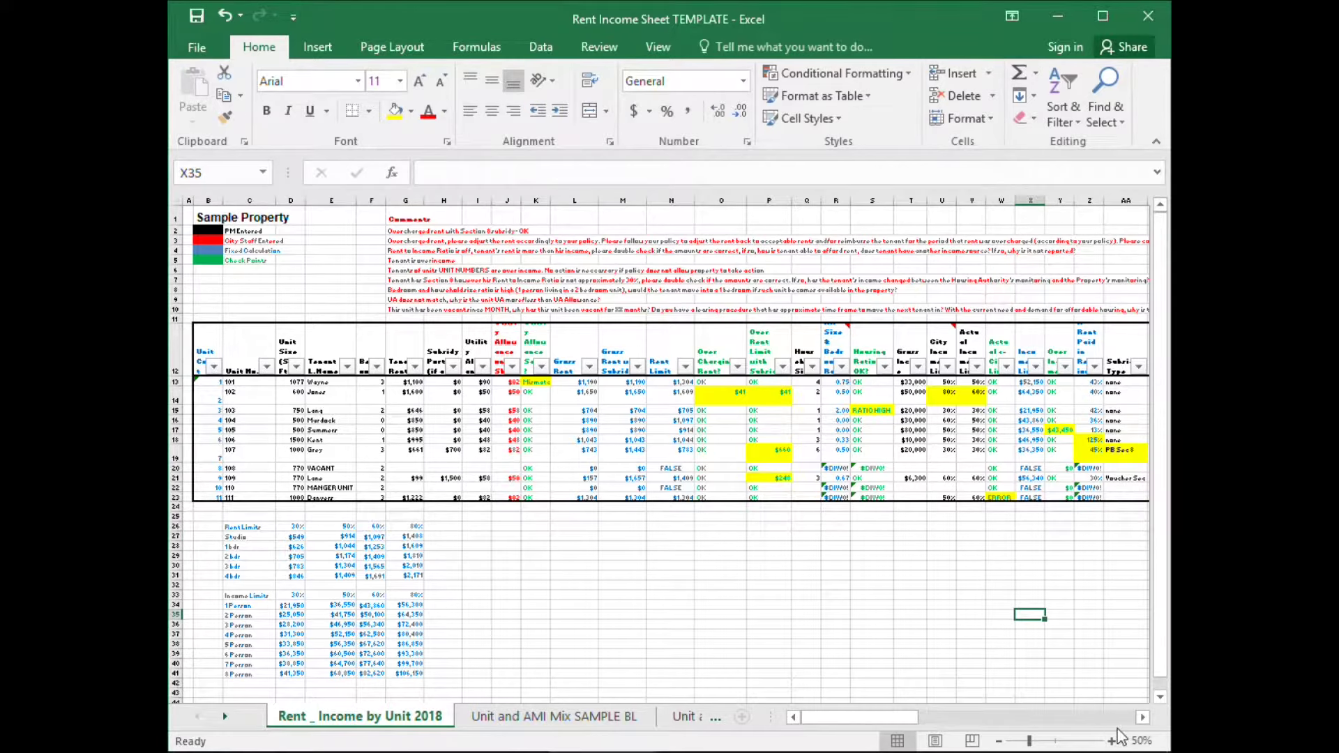
Zoom the Rent _ Income by Unit 2018 sheet up to 100%.
left_click_drag(877, 719, 809, 720)
left_click(1111, 741)
left_click(1111, 741)
left_click(1111, 742)
left_click(1112, 742)
left_click_drag(917, 718, 815, 716)
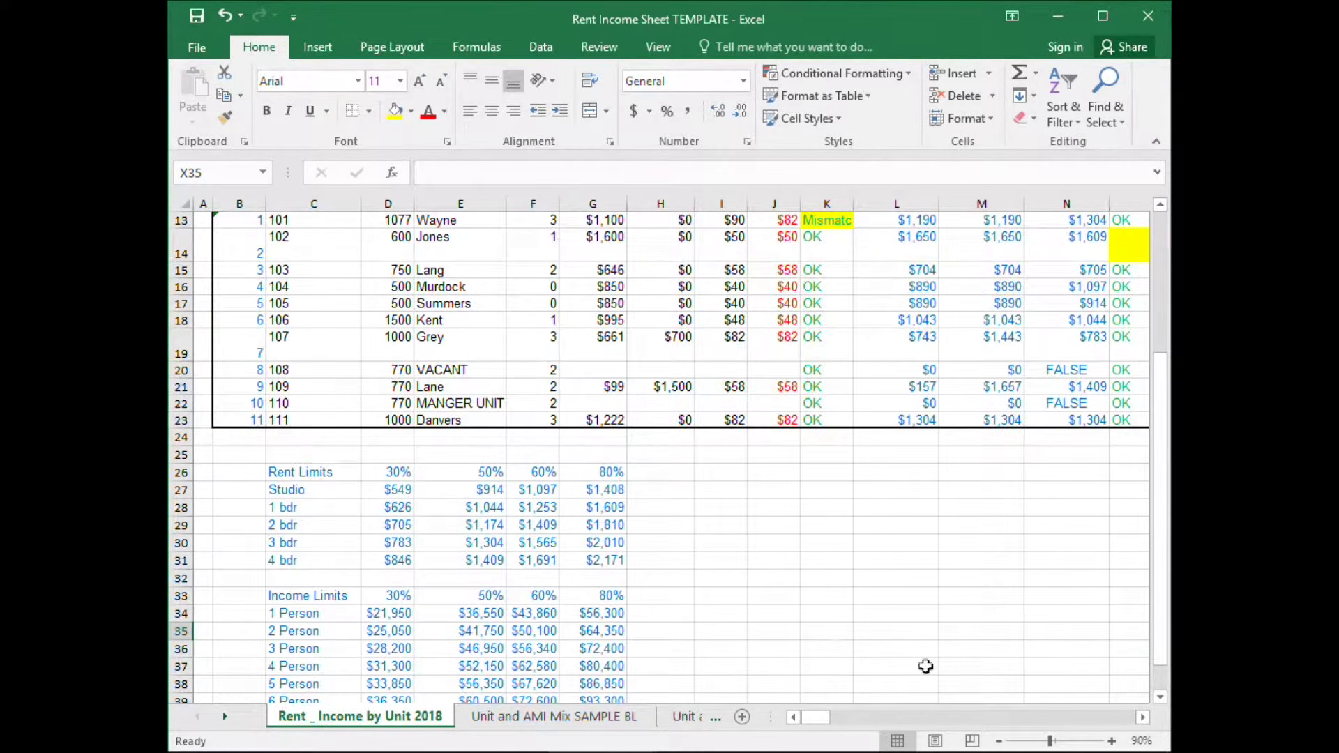
scroll(268, 488, "up", 3)
scroll(268, 481, "down", 1)
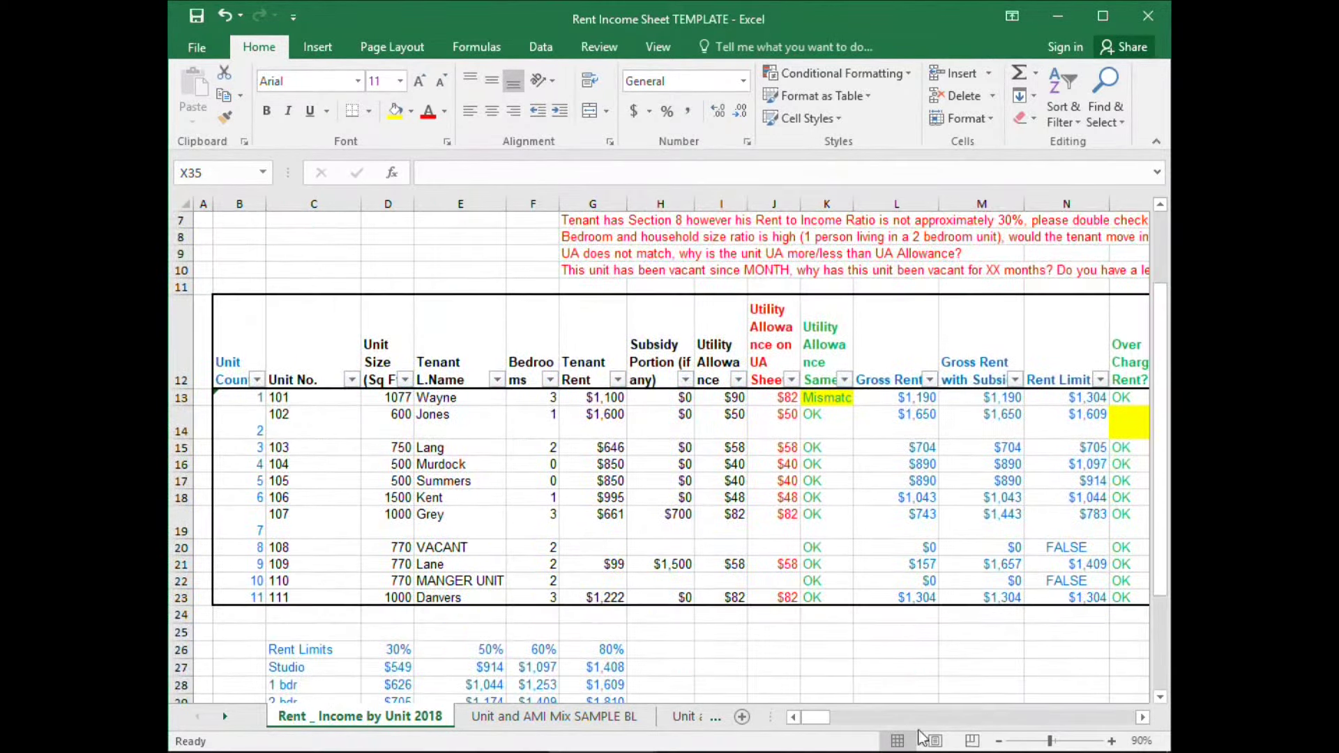
left_click(1111, 741)
Return to column A and row 1 to show the Sample Property colour key.
left_click(394, 383)
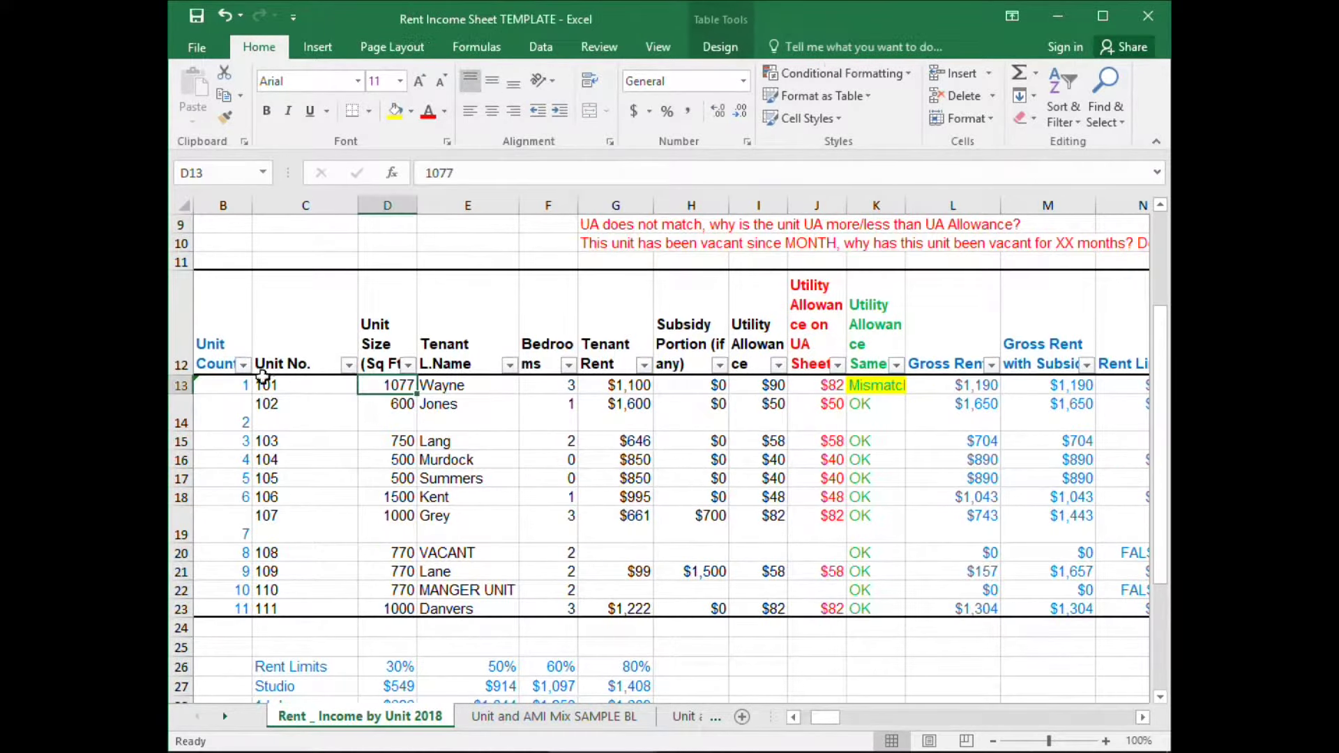
left_click(212, 385)
key("Left")
key("Up")
key("Up")
key("Up")
key("Up")
key("Up")
key("Up")
key("Up")
key("Up")
key("Up")
key("Up")
key("Up")
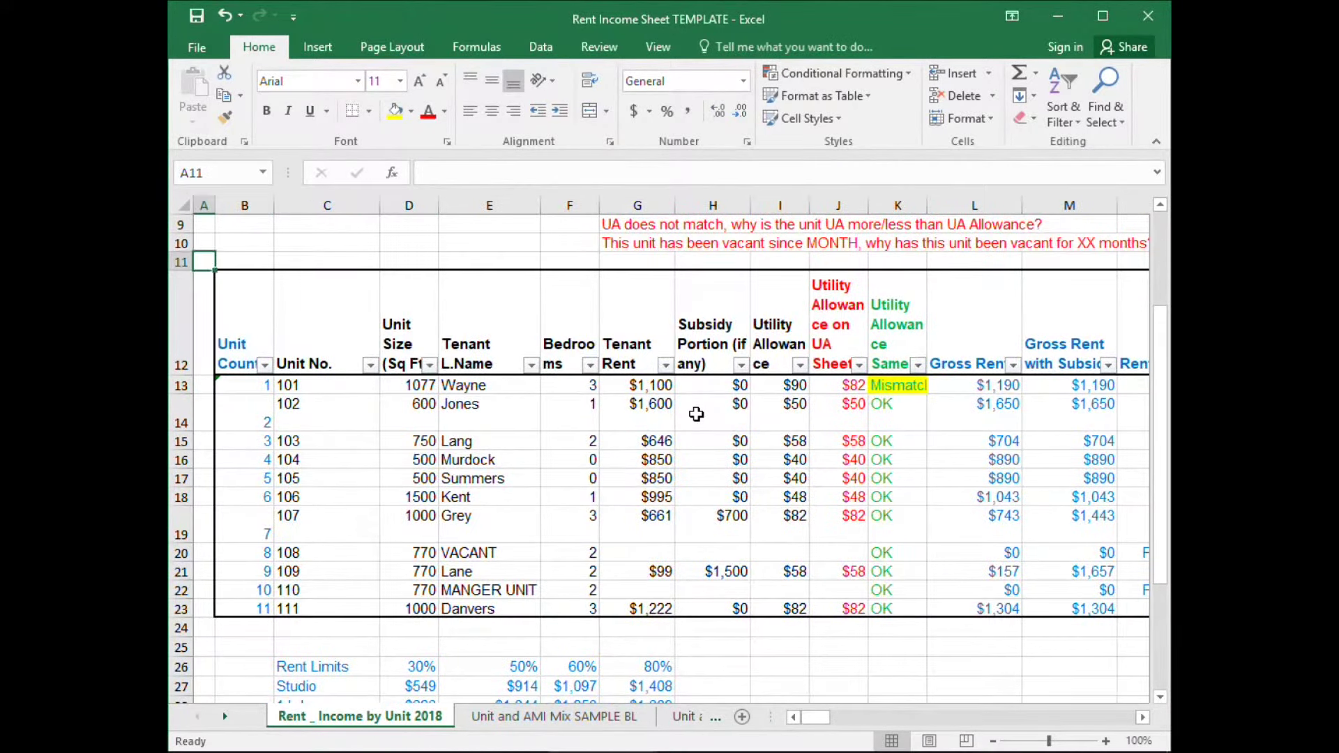
key("Right")
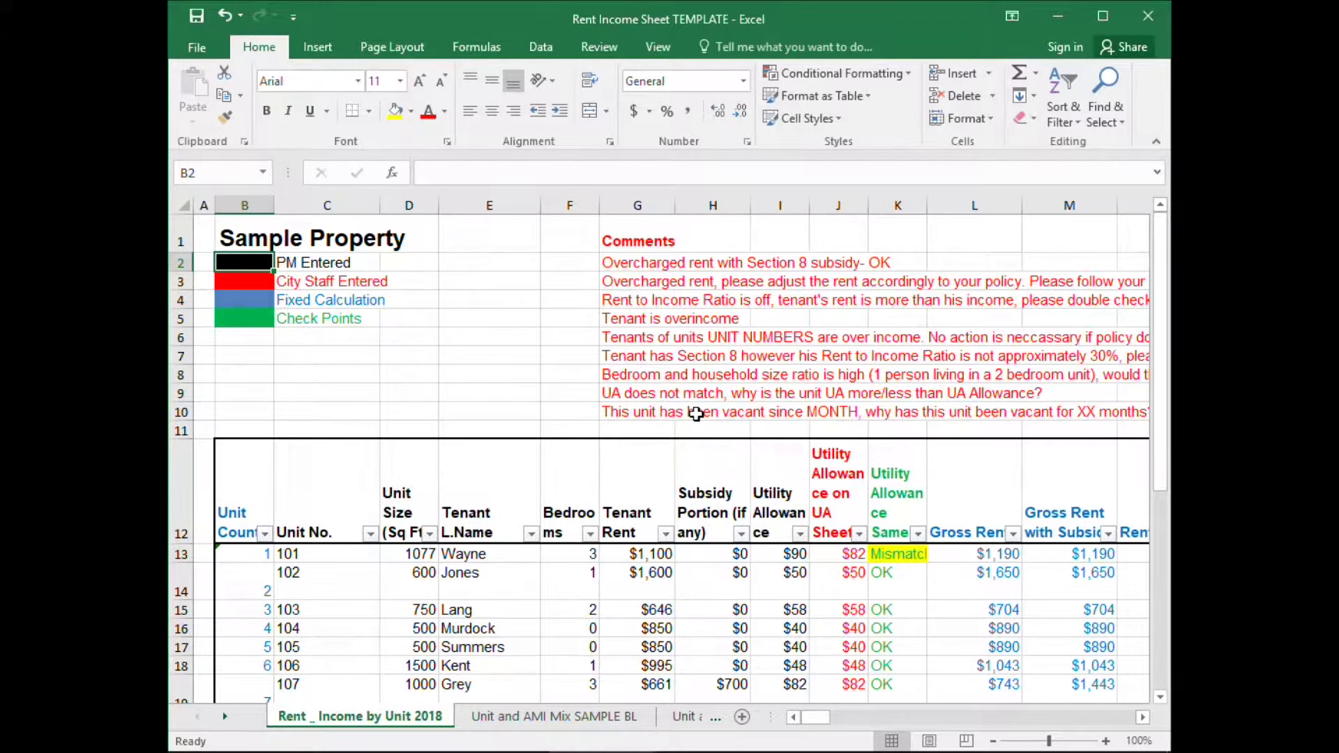
key("Down")
key("Down")
key("Up")
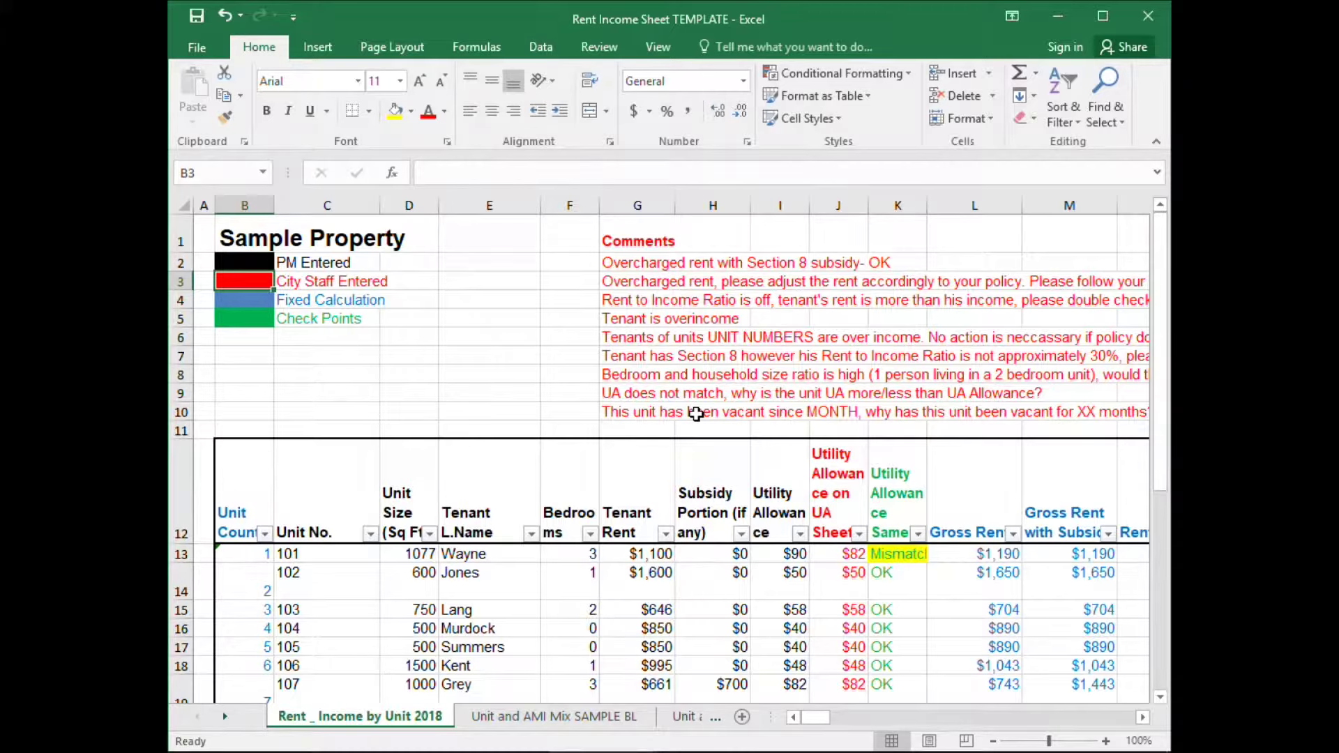
key("Down")
key("Down")
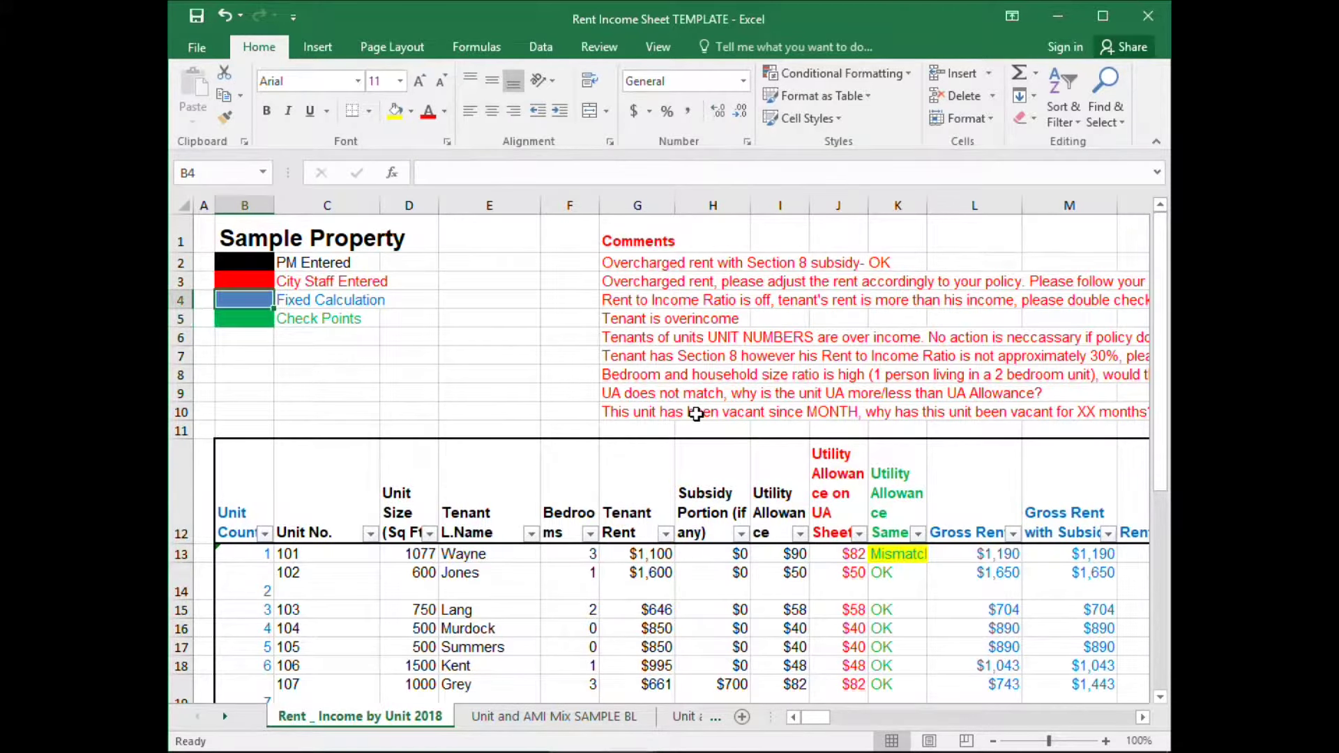
key("Down")
key("Down")
key("Down")
key("Down")
key("Down")
key("Down")
key("Down")
key("Down")
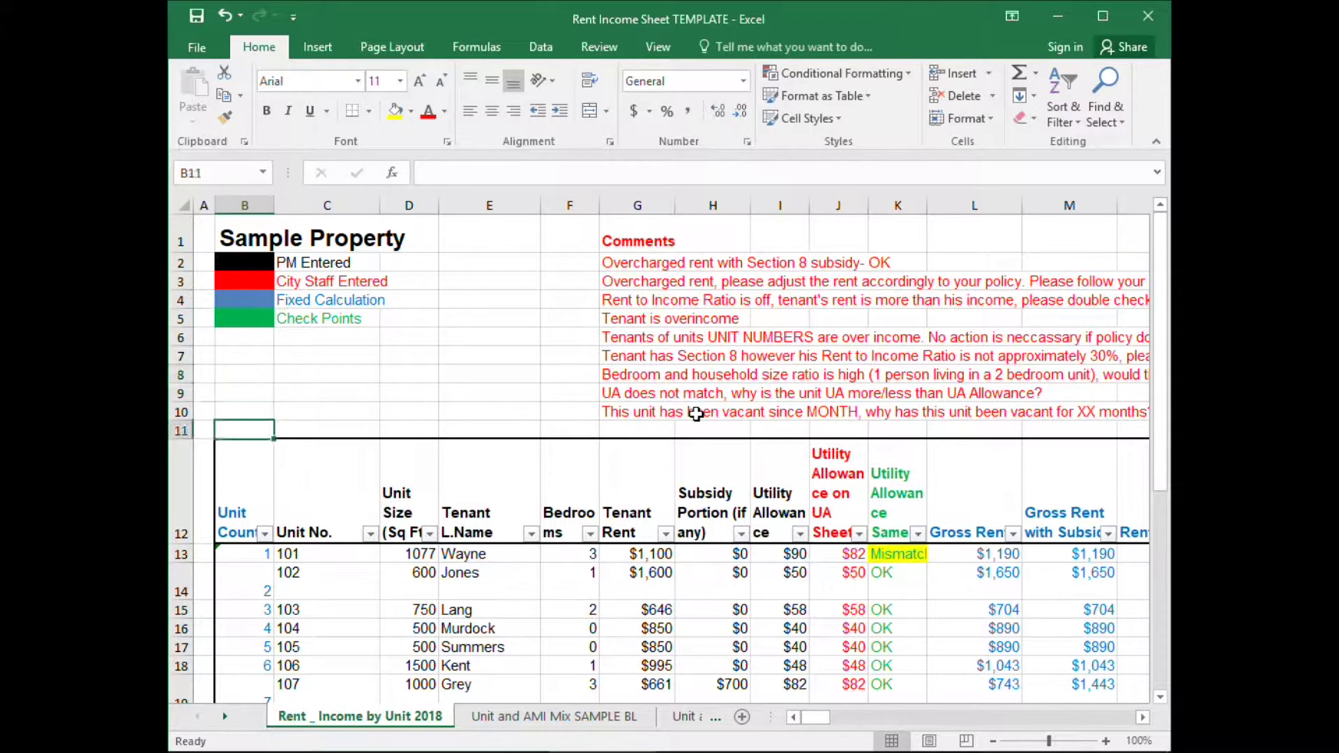
scroll(291, 477, "down", 2)
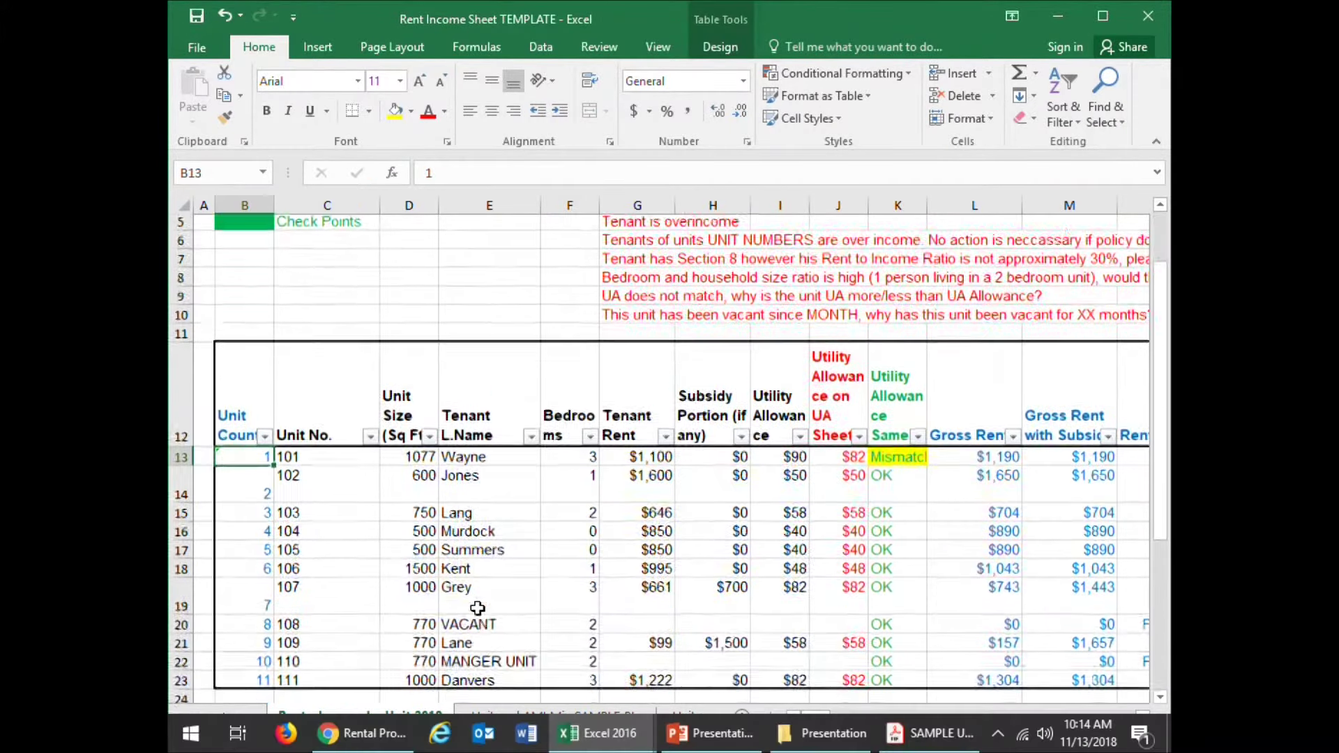
left_click(265, 402)
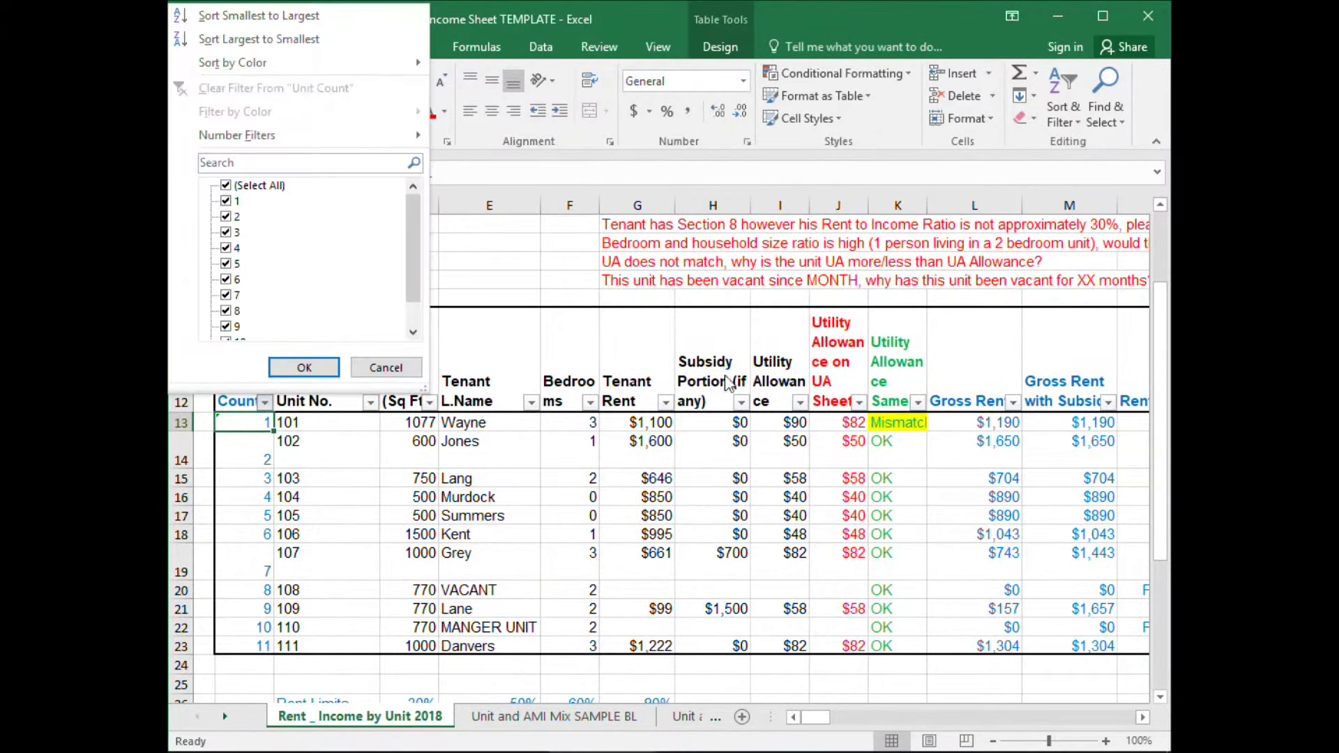
left_click(520, 306)
left_click(236, 335)
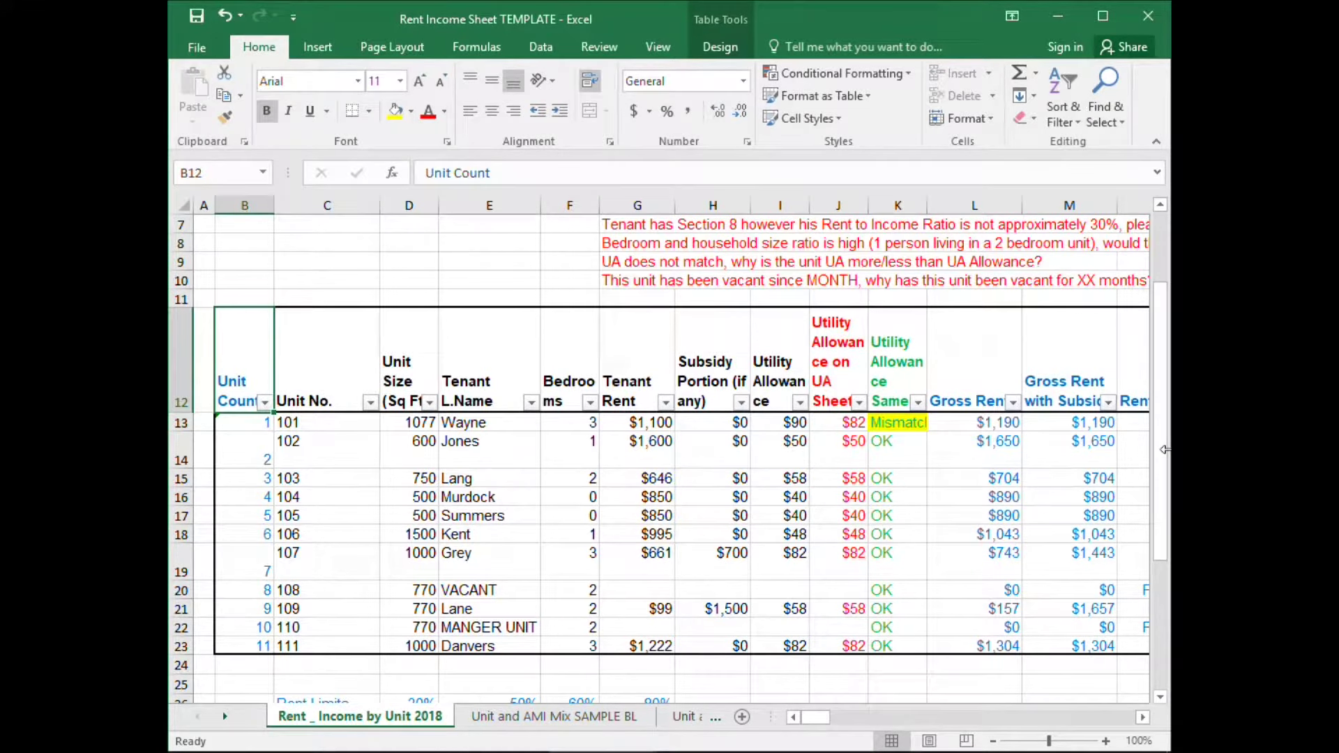
key("Down")
key("Down")
key("Up")
key("Down")
key("Down")
key("Down")
key("Down")
key("Down")
key("Down")
key("Down")
key("Down")
key("Down")
key("Down")
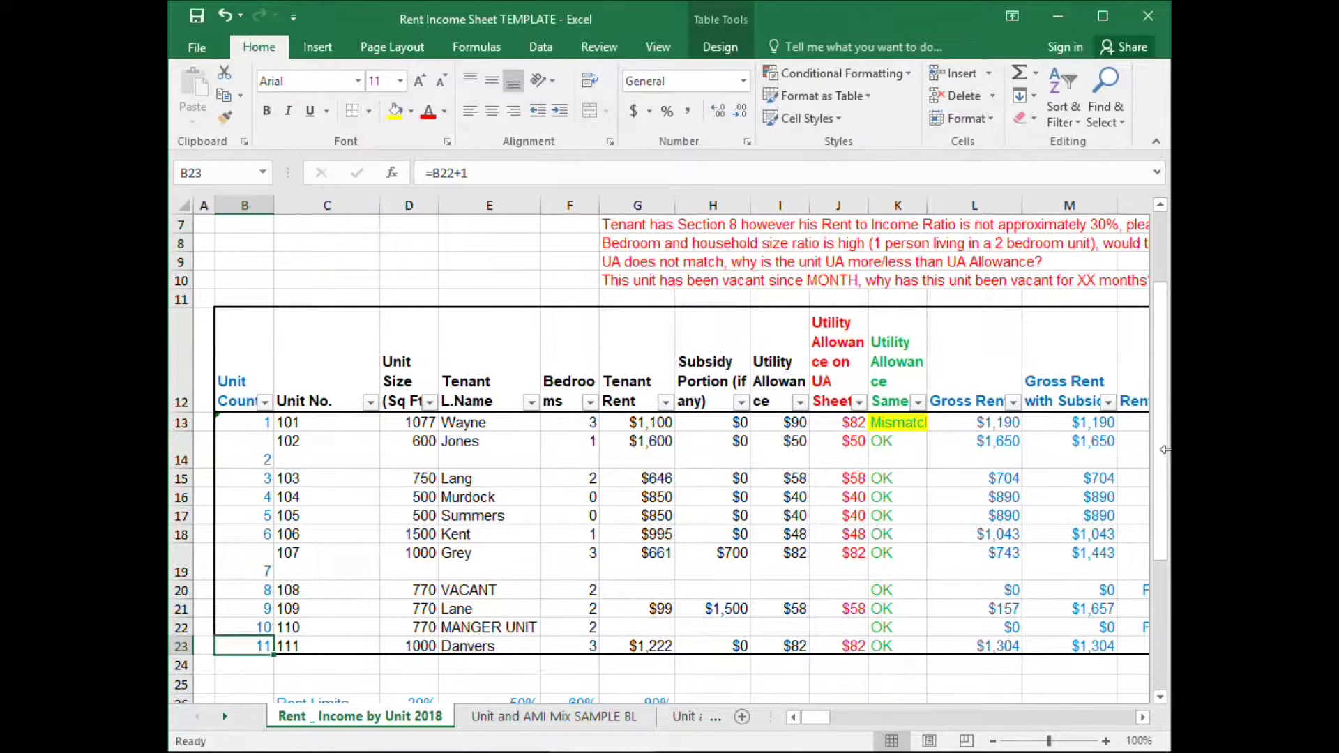
key("Up")
key("Down")
key("Up")
key("Up")
key("Up")
key("Down")
key("Down")
key("Down")
key("Right")
key("Right")
key("Up")
key("Up")
key("Up")
key("Up")
key("Up")
key("Up")
key("Up")
key("Up")
key("Up")
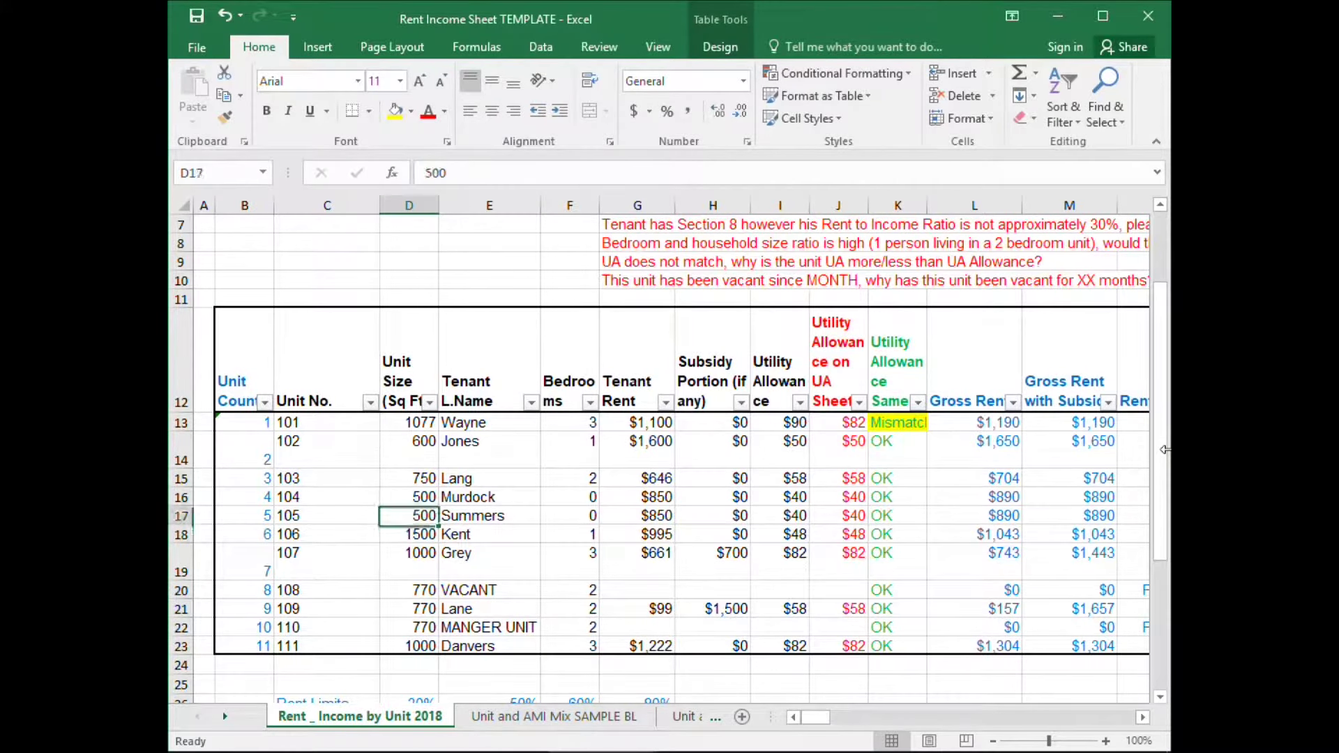
key("Up")
key("Up")
key("Down")
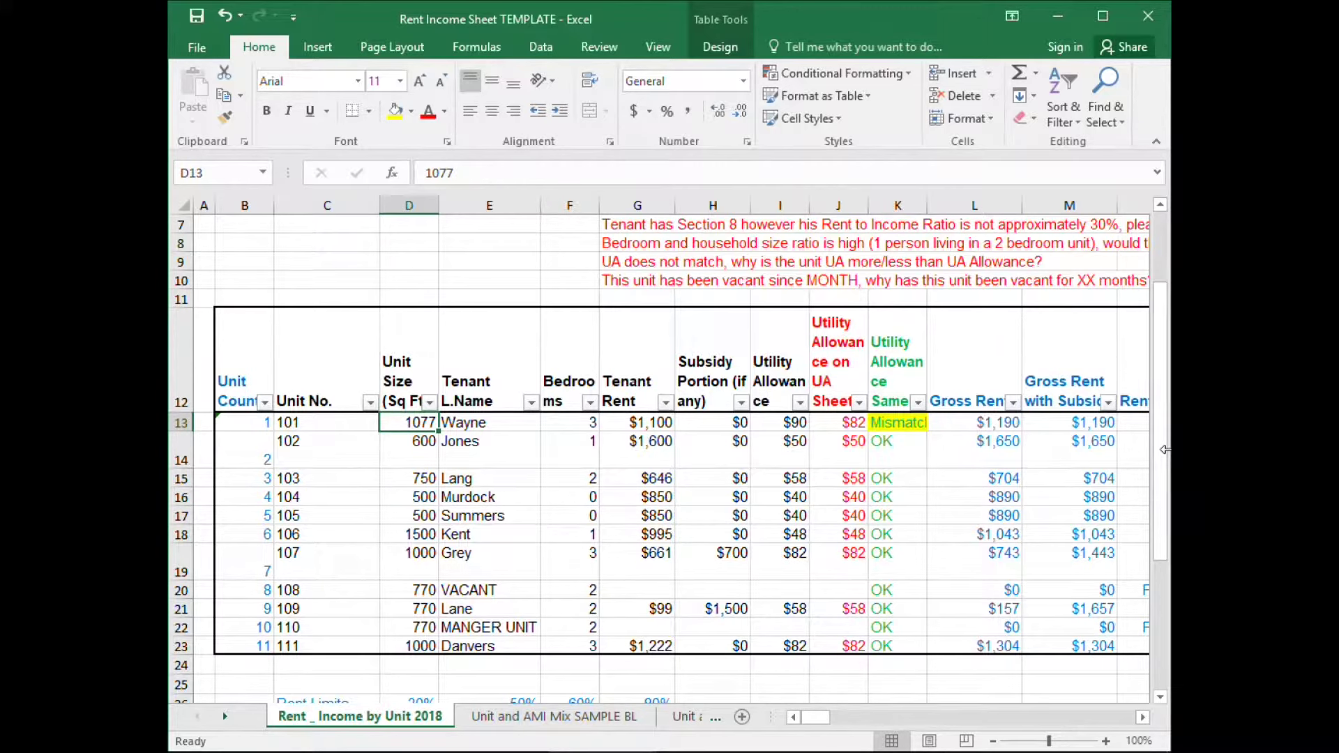
key("Left")
key("Right")
key("Right")
key("Right")
key("Right")
key("Right")
key("Right")
key("Right")
key("Right")
key("Left")
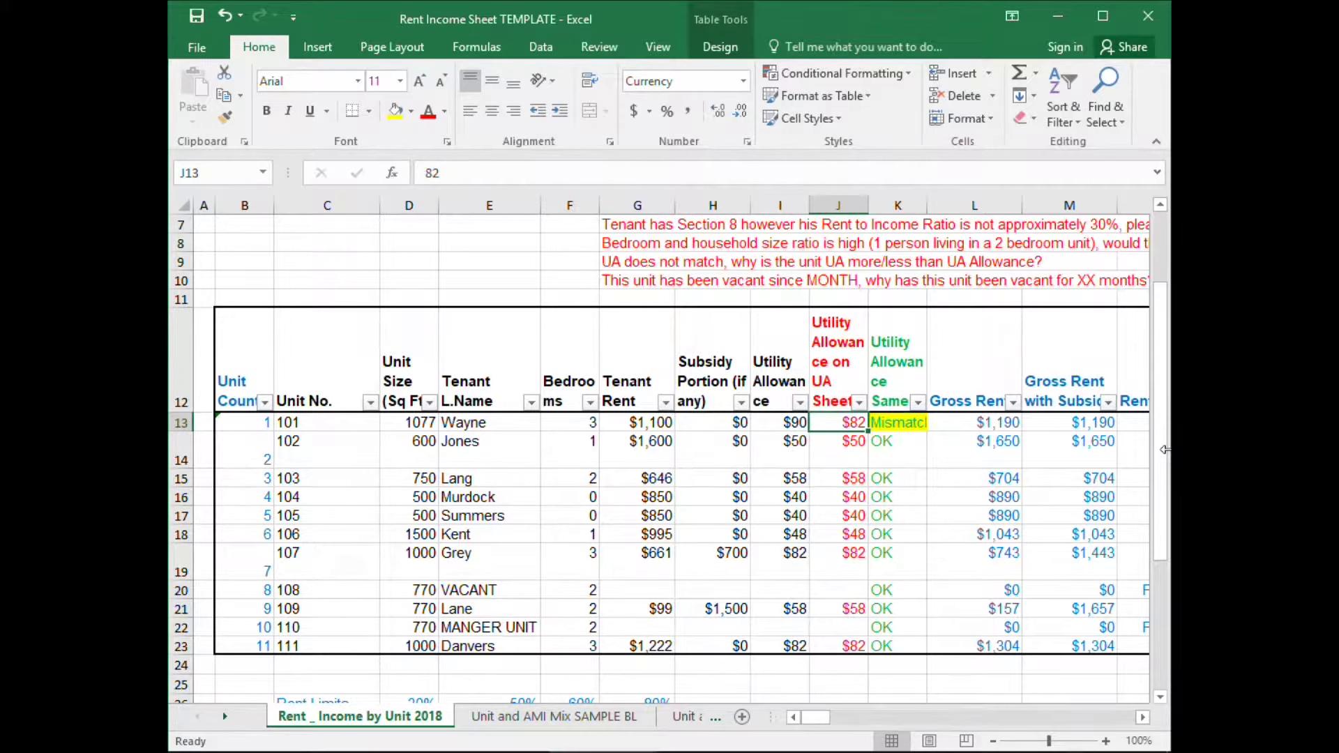
key("Up")
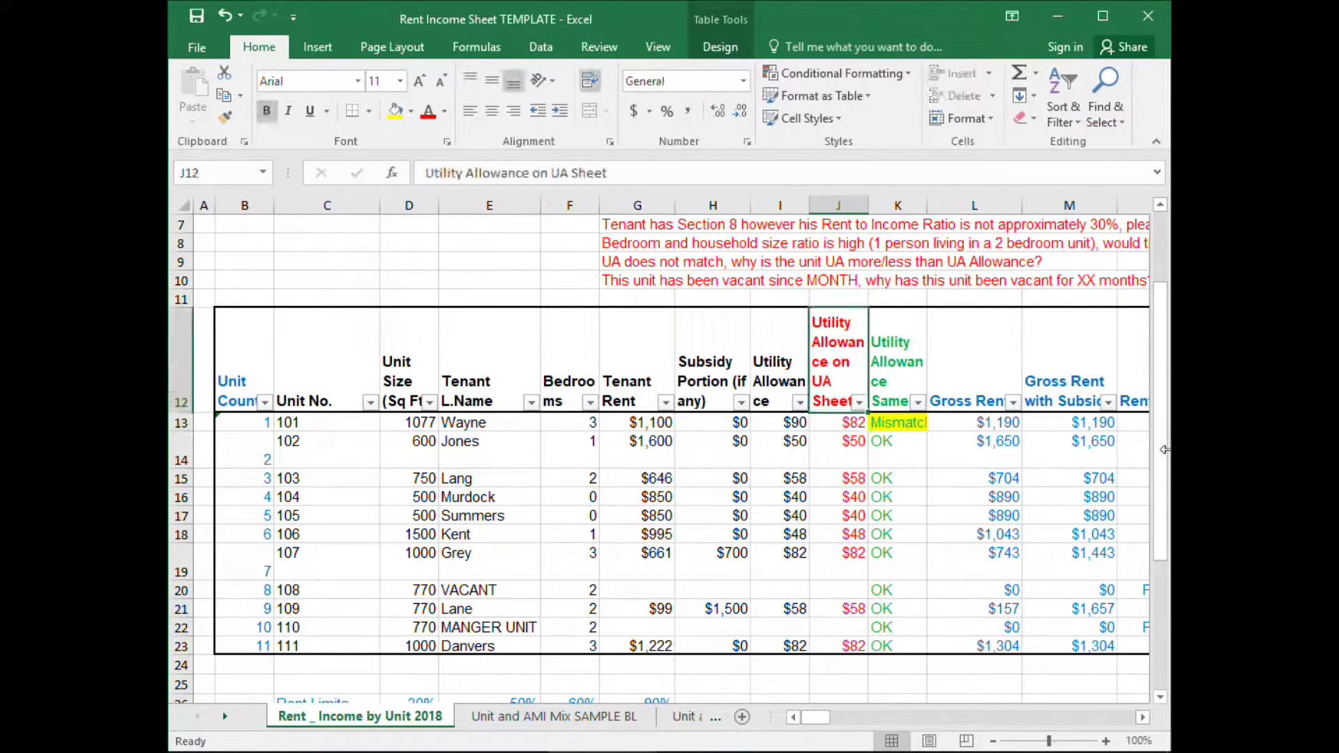
key("Down")
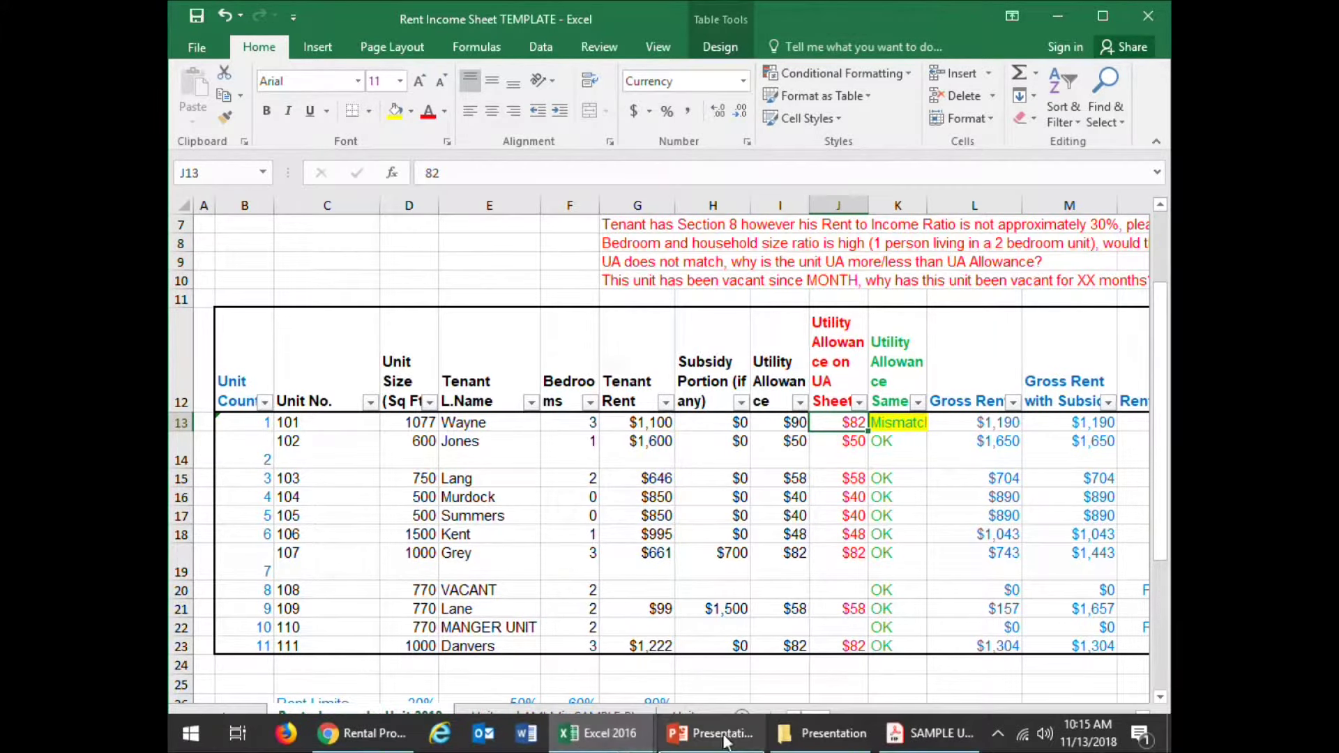
left_click(969, 744)
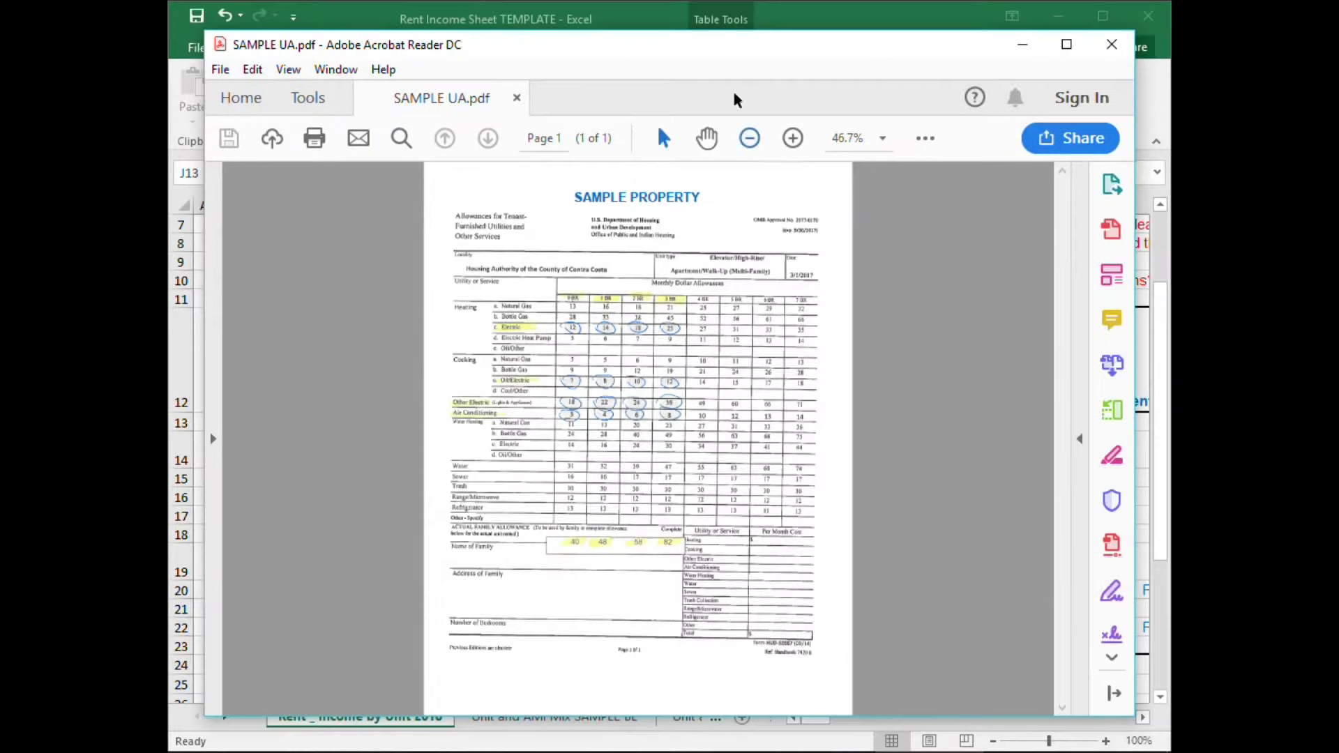
left_click(1102, 10)
left_click(1022, 44)
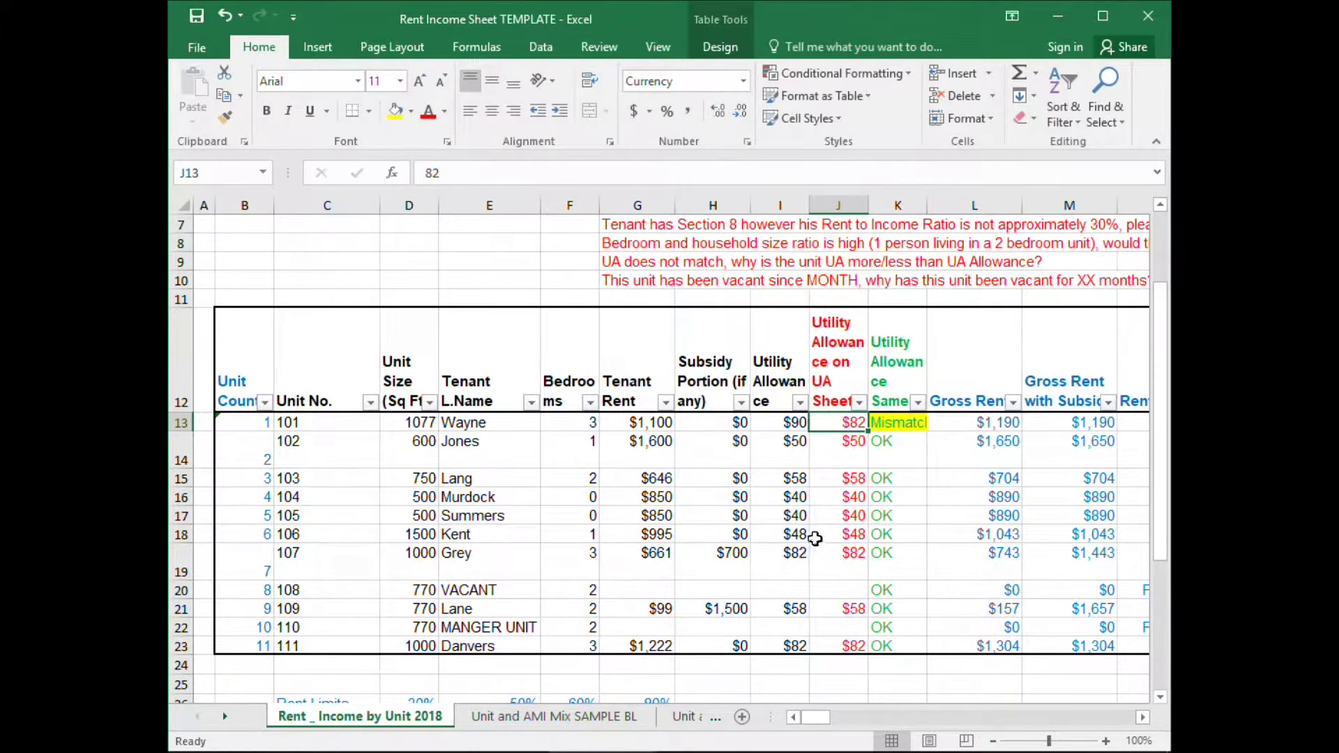
Follow unit 101's row from its $90 utility allowance to its Notes entry and back.
left_click(781, 424)
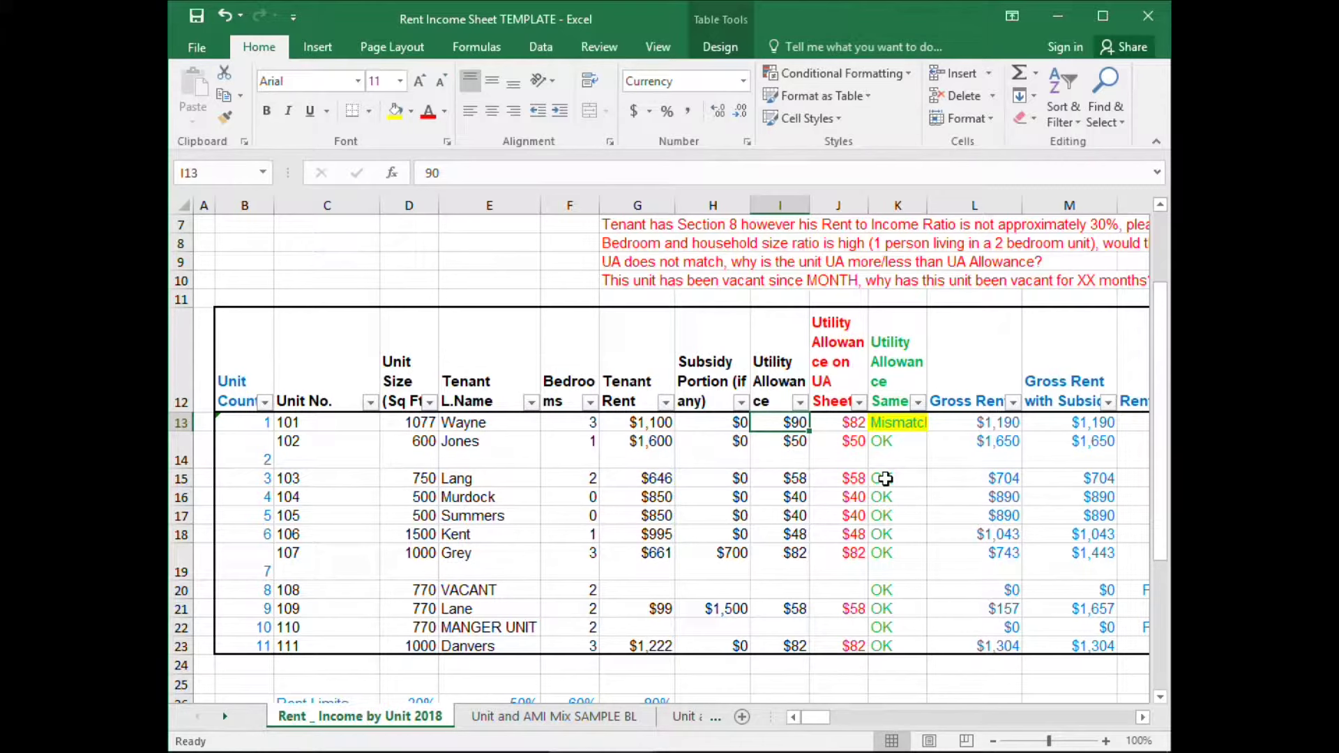
key("Right")
key("Right")
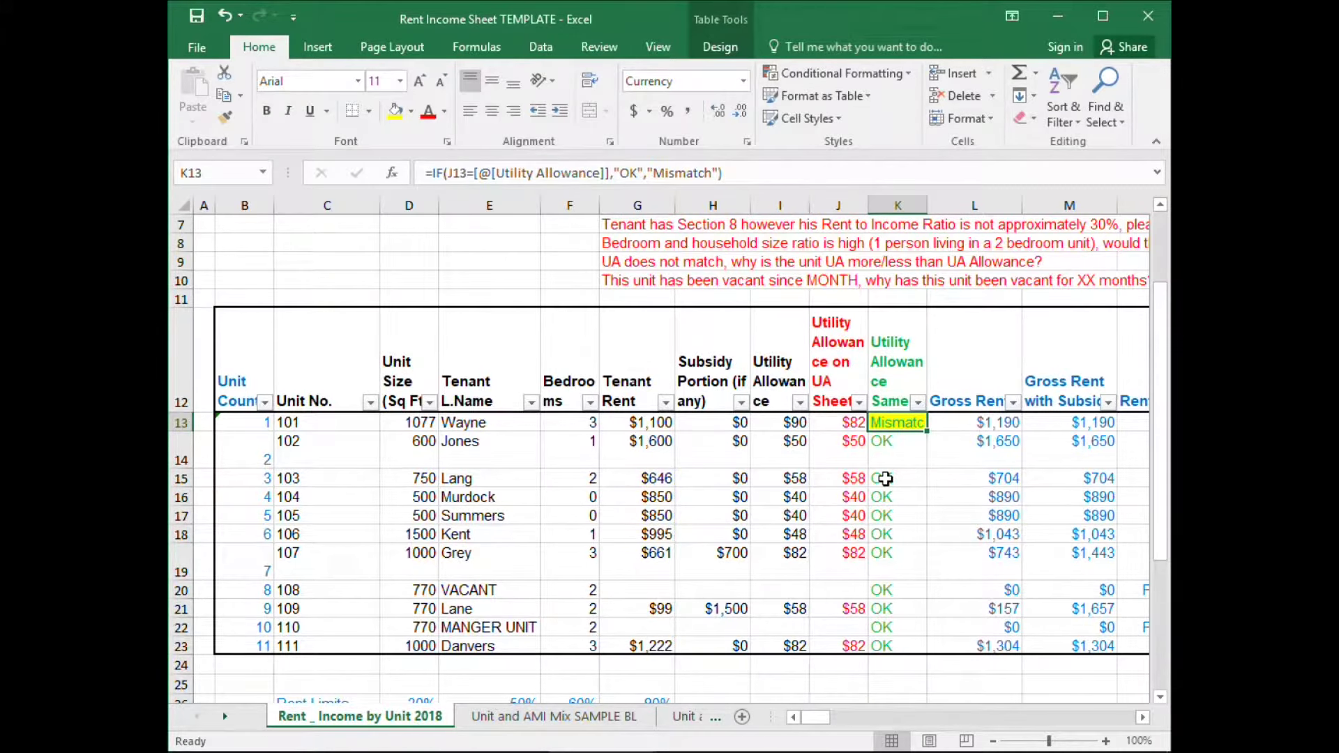
key("Right")
key("Right")
key("Right")
key("Right")
key("Right")
key("Right")
key("Right")
key("Right")
key("Right")
key("Right")
key("Right")
key("Right")
key("Right")
key("Right")
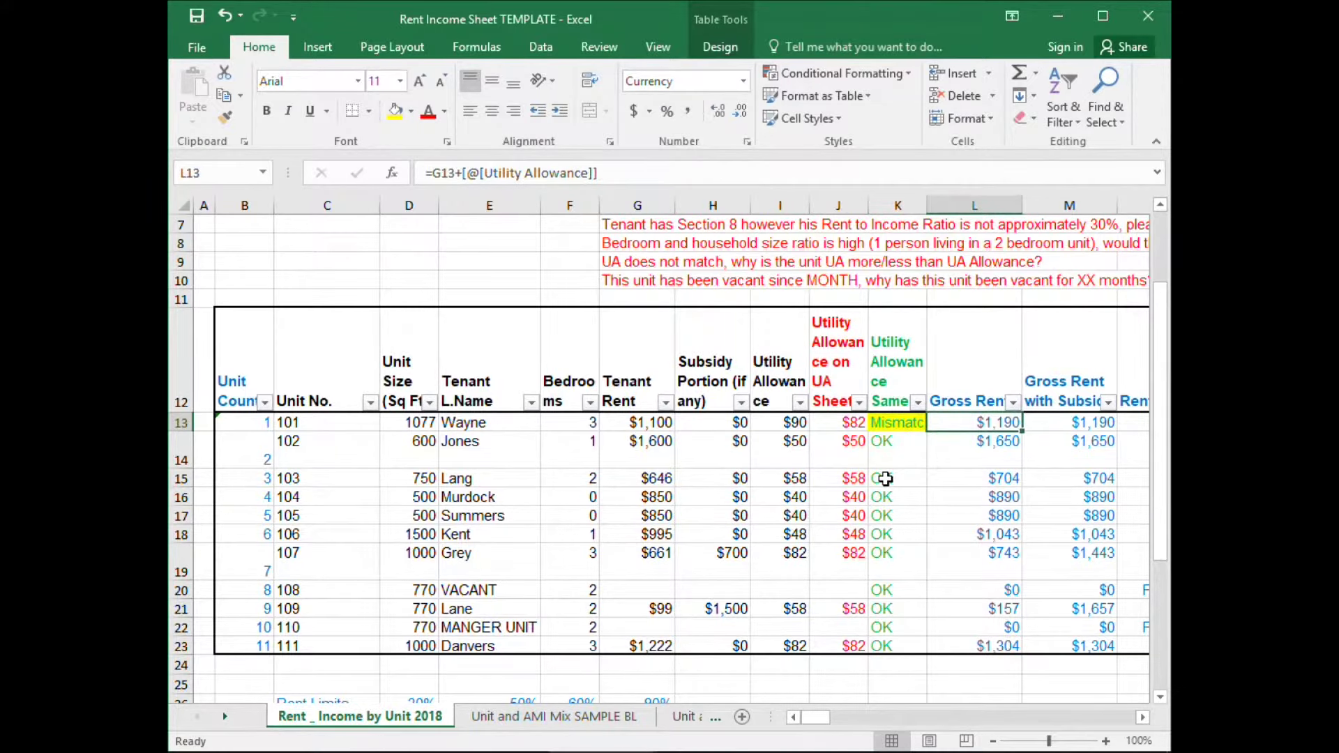
key("Right")
key("Right")
key("Right")
key("Right")
key("Right")
key("Right")
key("Right")
key("Right")
key("Left")
key("Left")
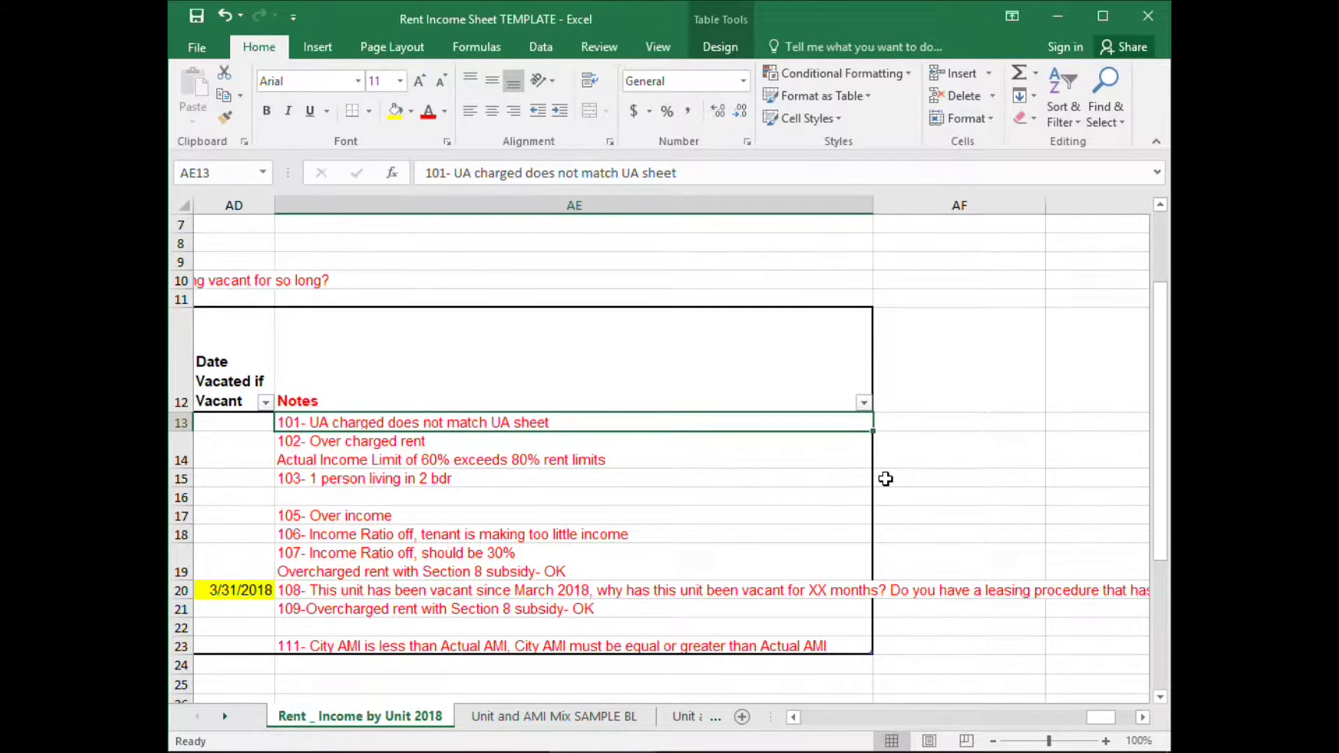
key("Left")
key("Left")
key("Left")
key("Left")
key("Left")
key("Left")
key("Left")
key("Left")
key("Left")
key("Left")
key("Left")
key("Left")
key("Left")
key("Left")
key("Left")
key("Left")
key("Left")
key("Left")
key("Left")
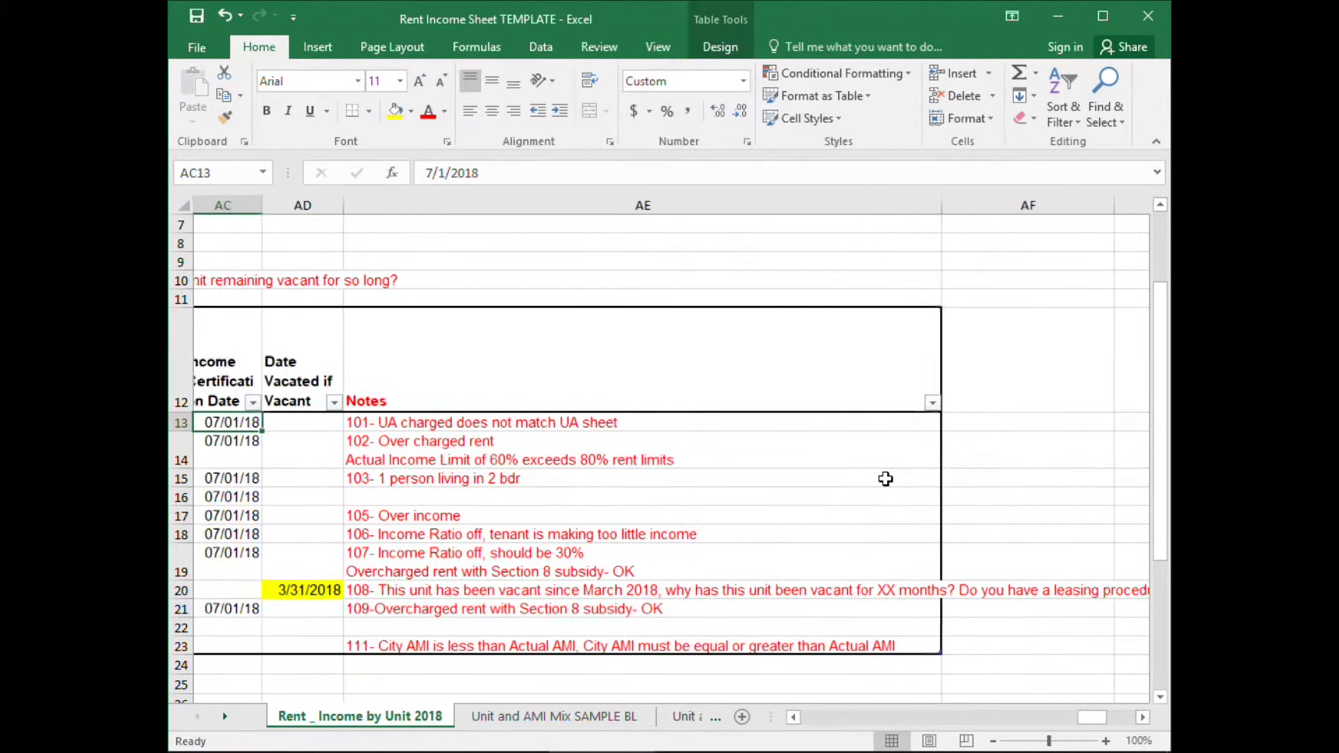
key("Left")
key("Left")
key("Left")
key("Left")
key("Left")
key("Left")
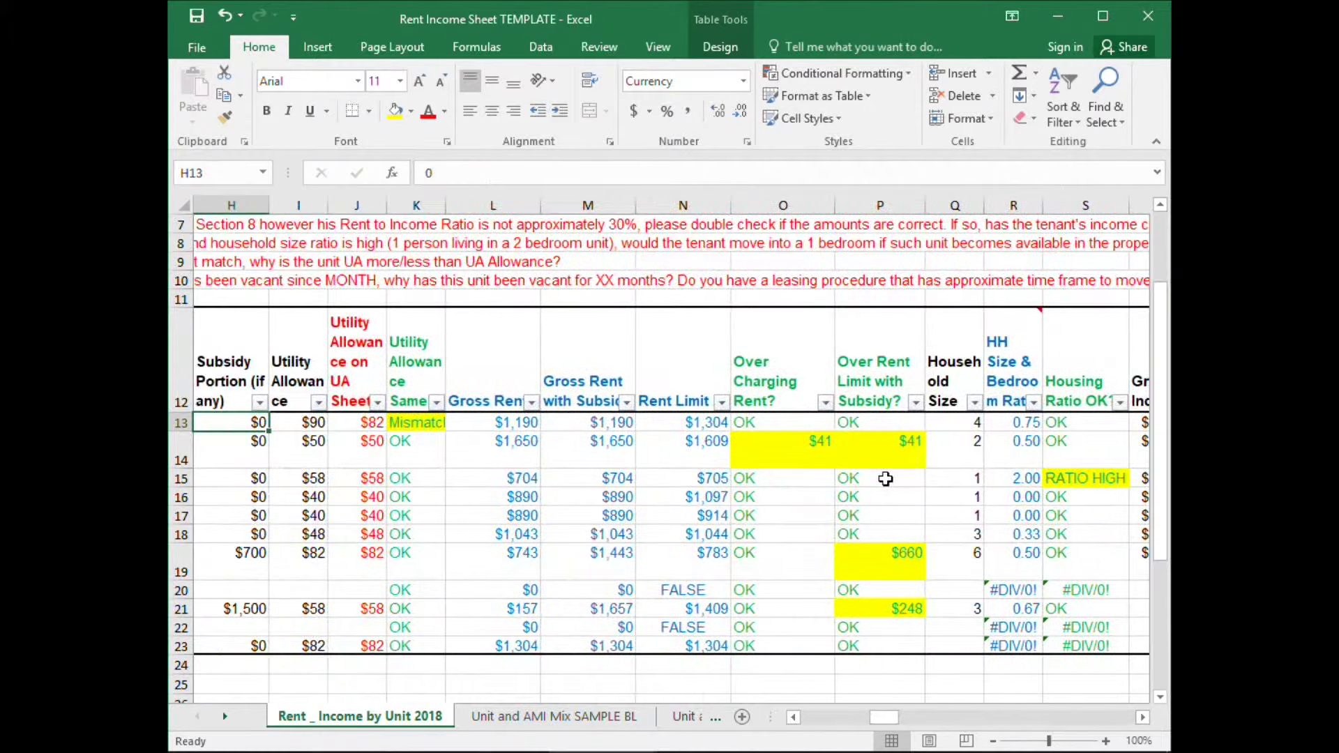
Compare unit 102's over-charging result with unit 101's over-charging formula.
key("Down")
key("Right")
key("Right")
key("Right")
key("Right")
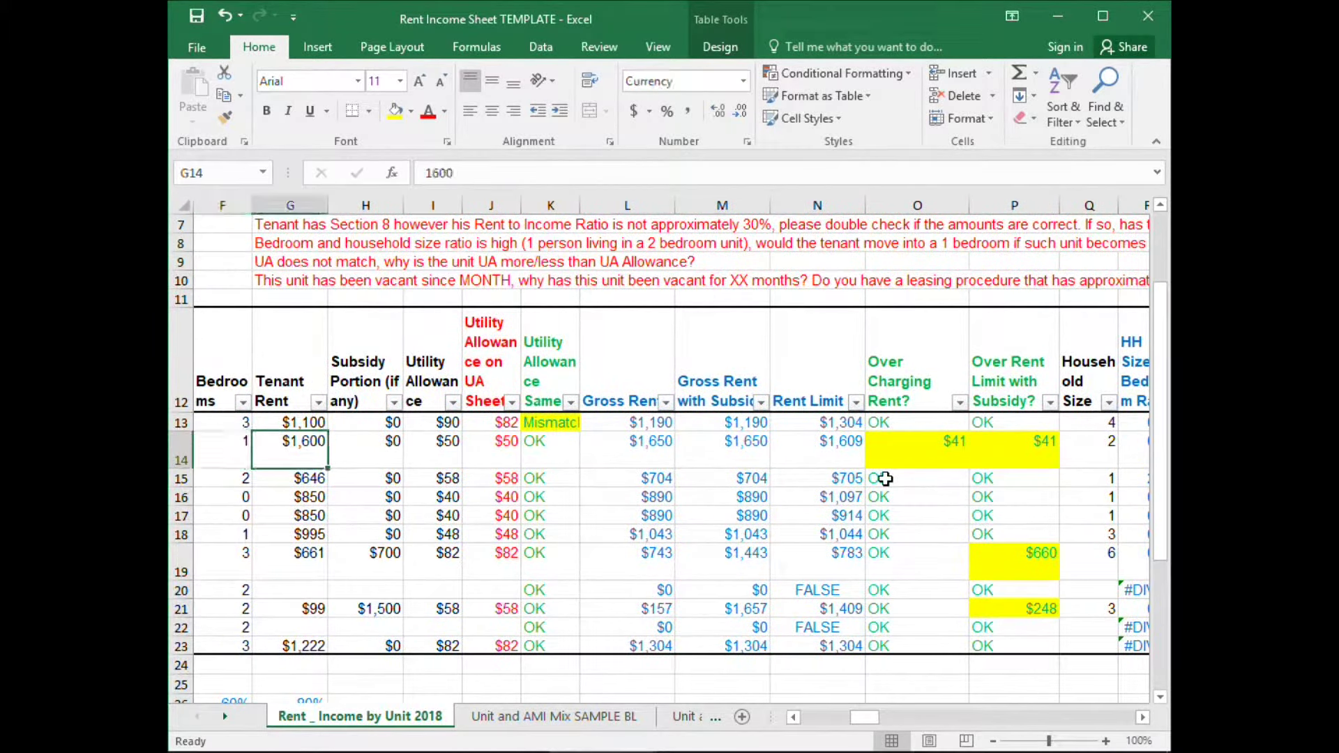
key("Right")
key("Right")
key("Right")
key("Right")
key("Right")
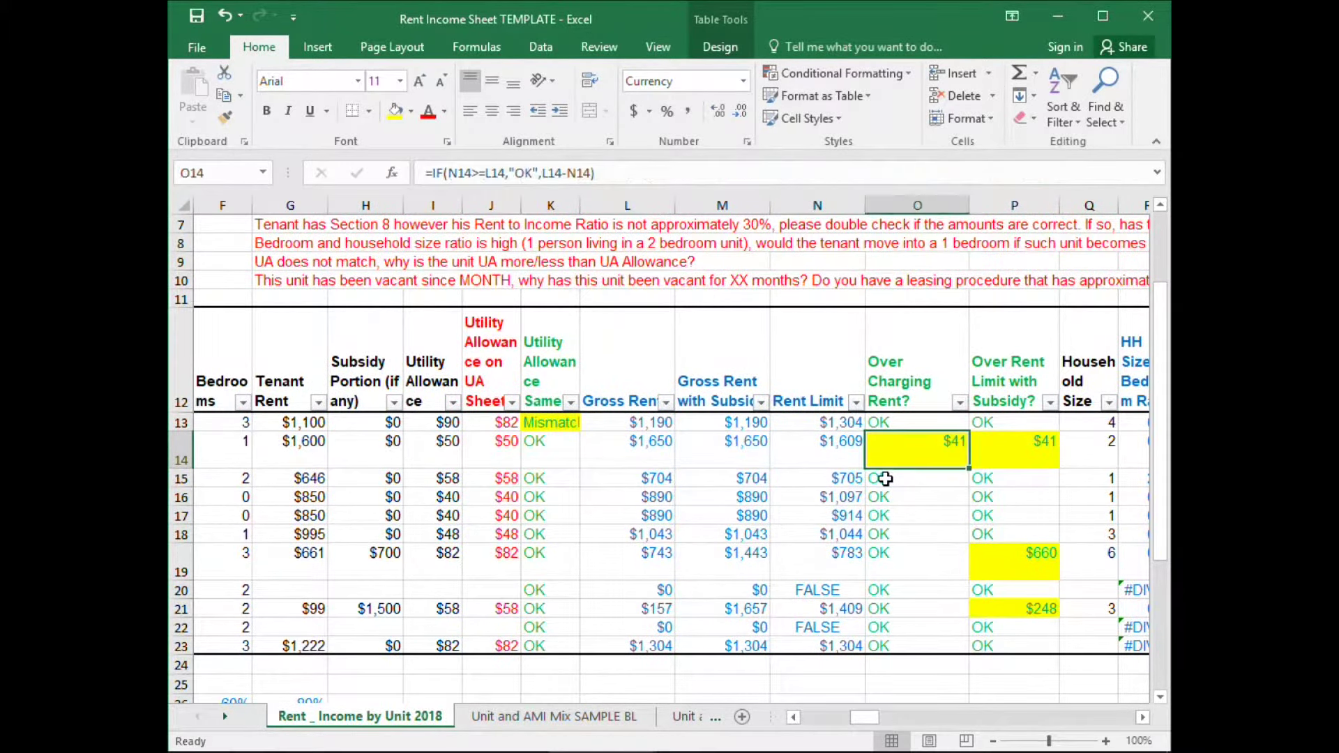
key("Up")
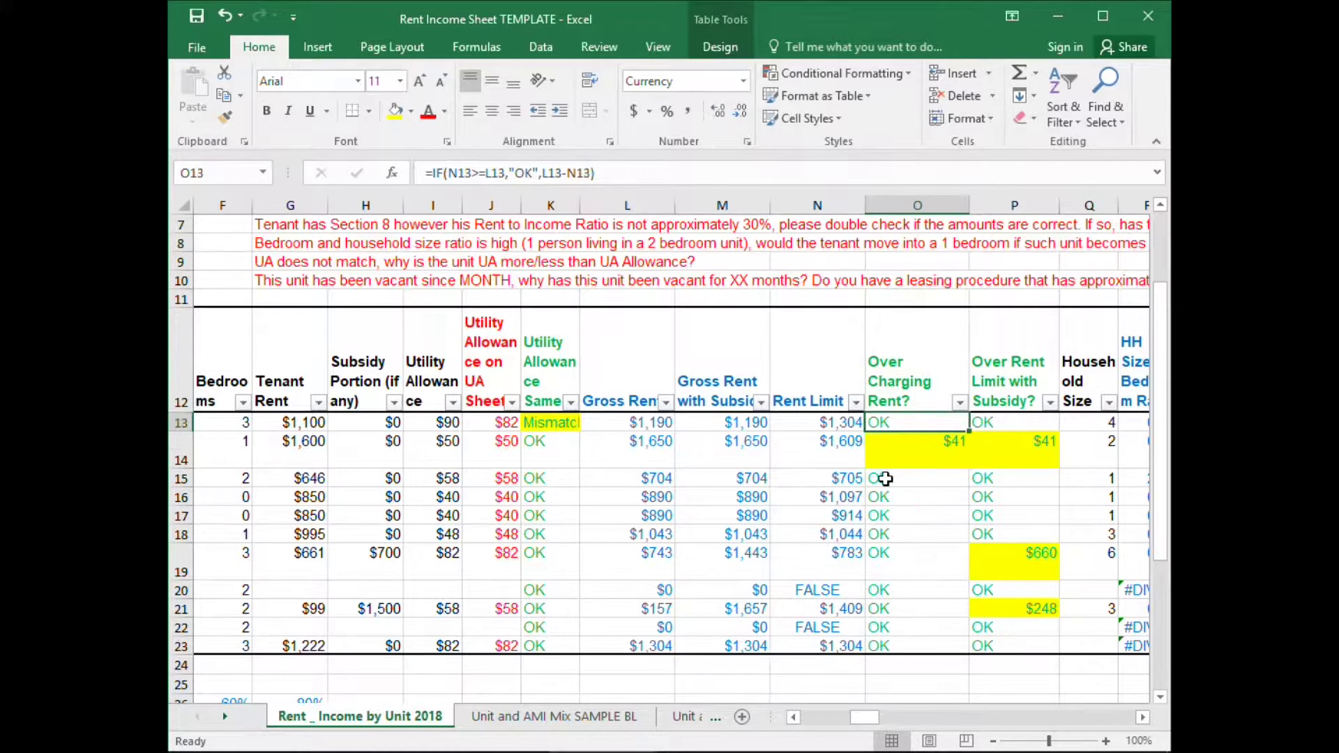
key("Down")
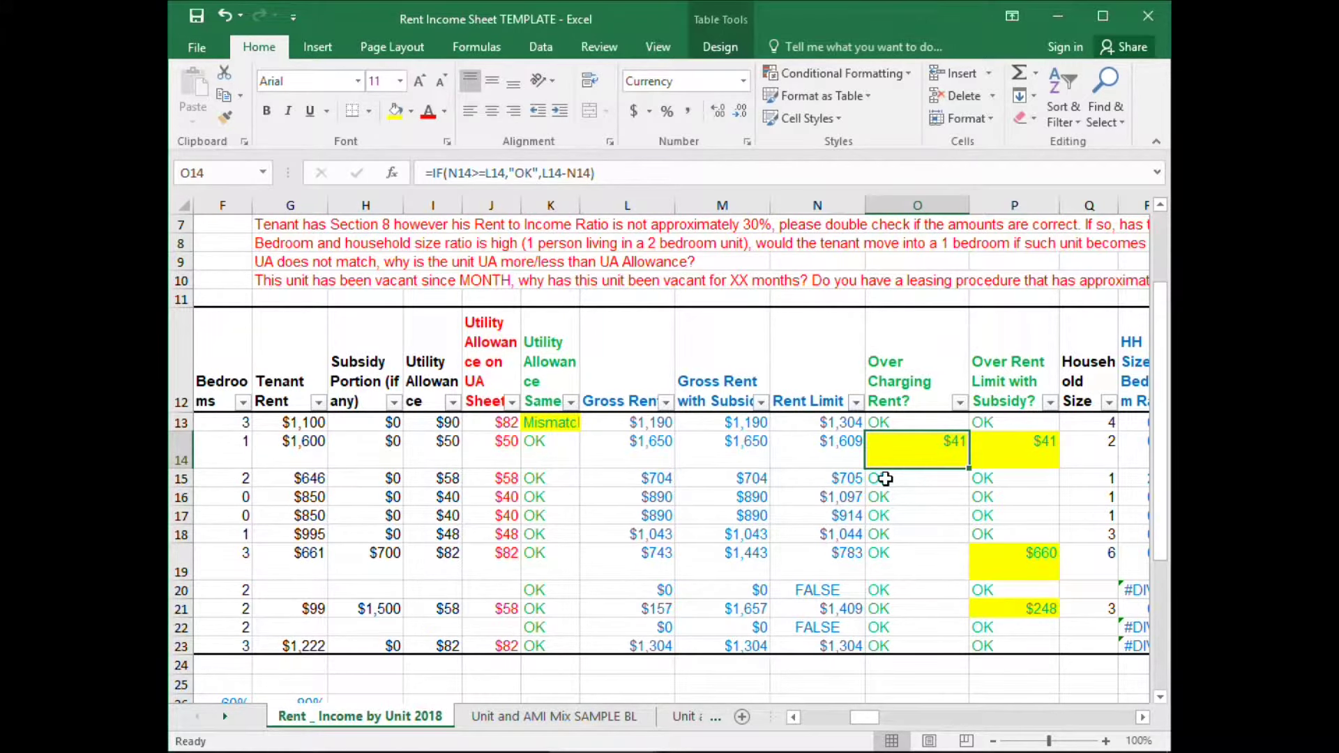
Review row 14's over-rent-with-subsidy, vacancy date and note, then row 15's income and utility checks.
key("Right")
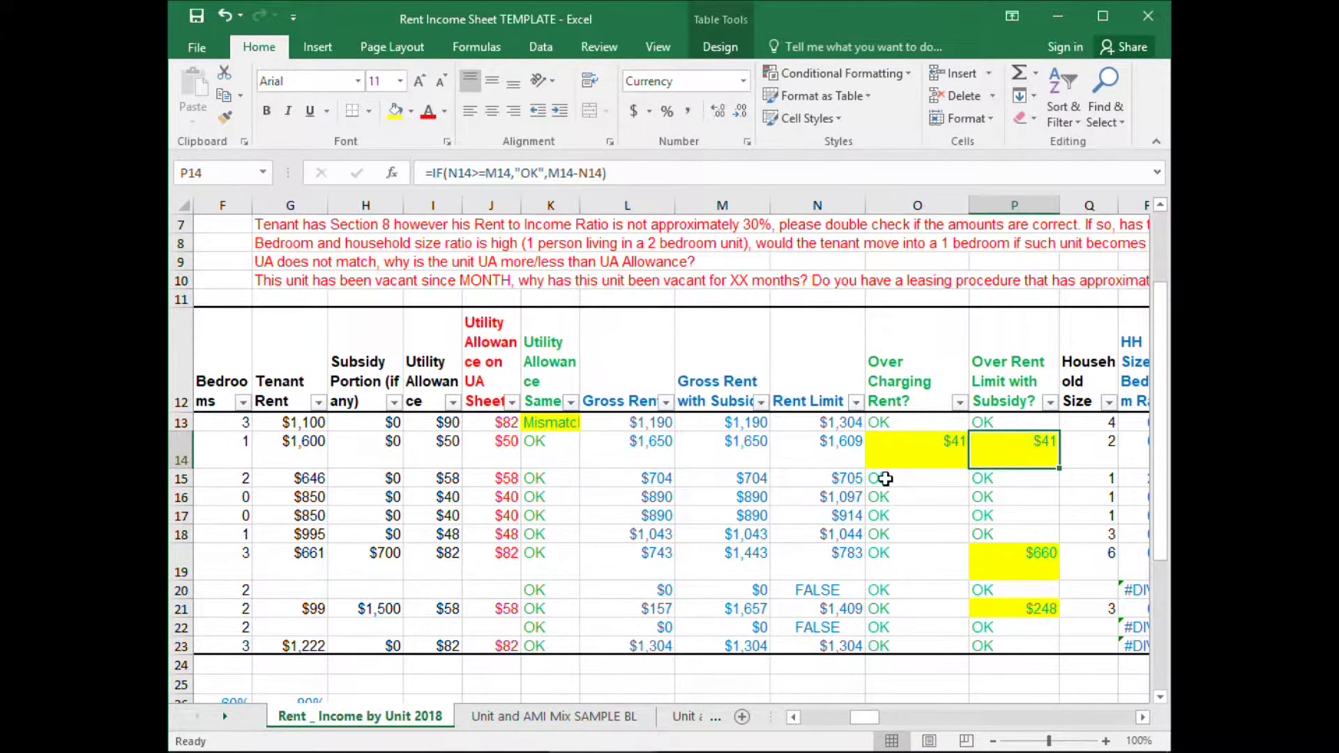
key("Right")
key("Right")
key("Right")
key("Right")
key("Right")
key("Right")
key("Right")
key("Right")
key("Right")
key("Right")
key("Right")
key("Right")
key("Right")
key("Right")
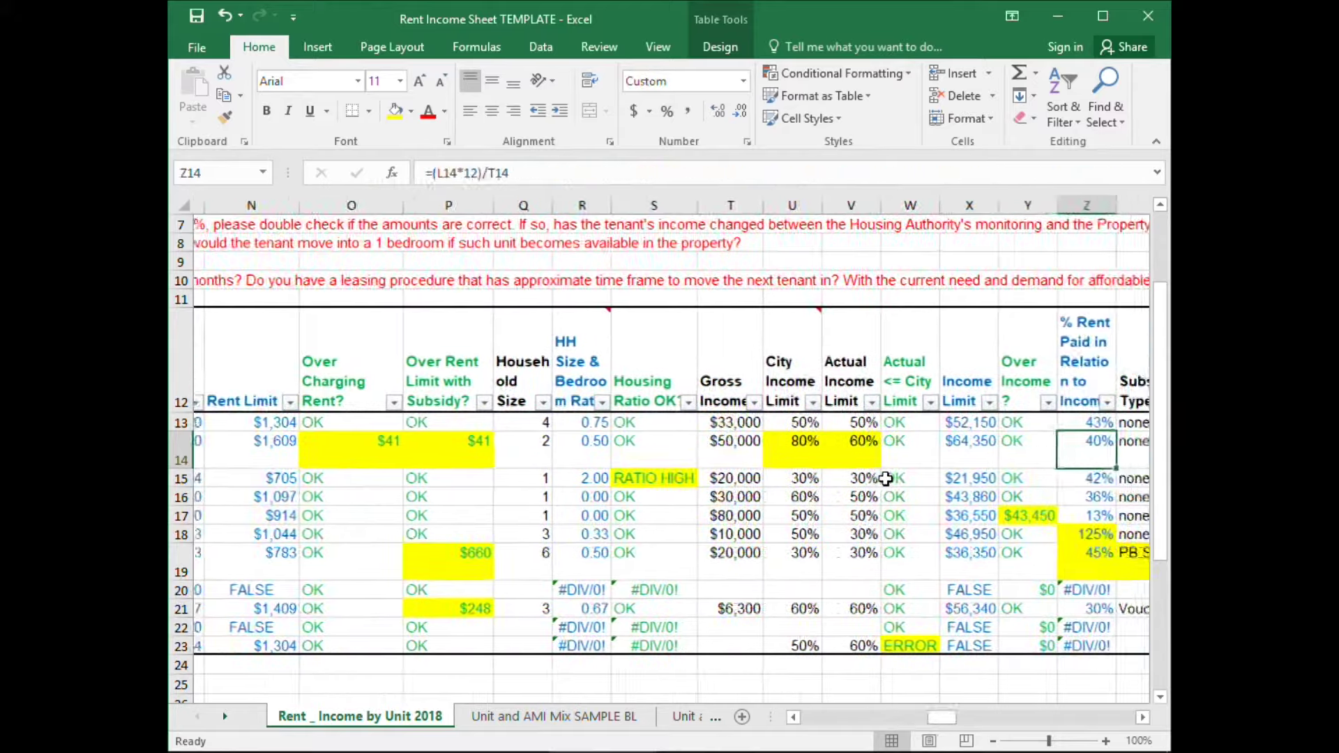
key("Right")
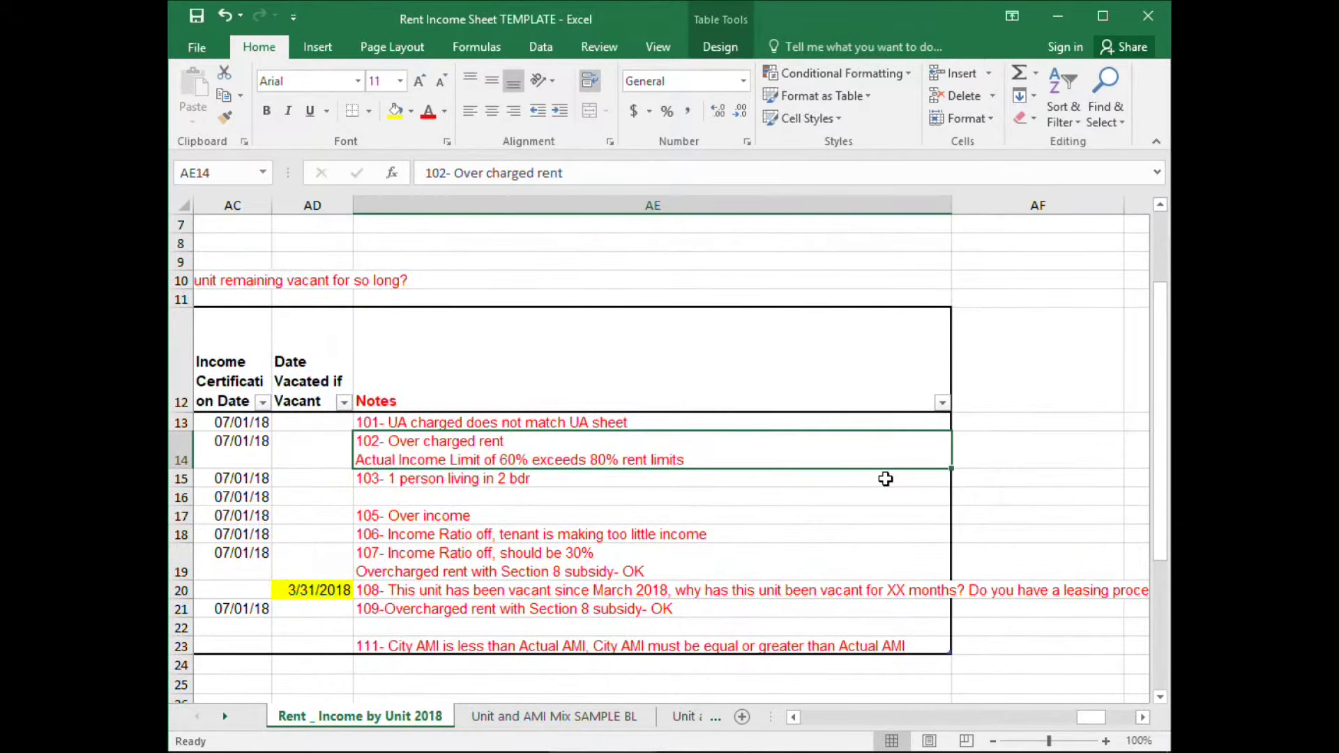
key("Down")
key("Left")
key("Left")
key("Left")
key("Left")
key("Left")
key("Left")
key("Left")
key("Left")
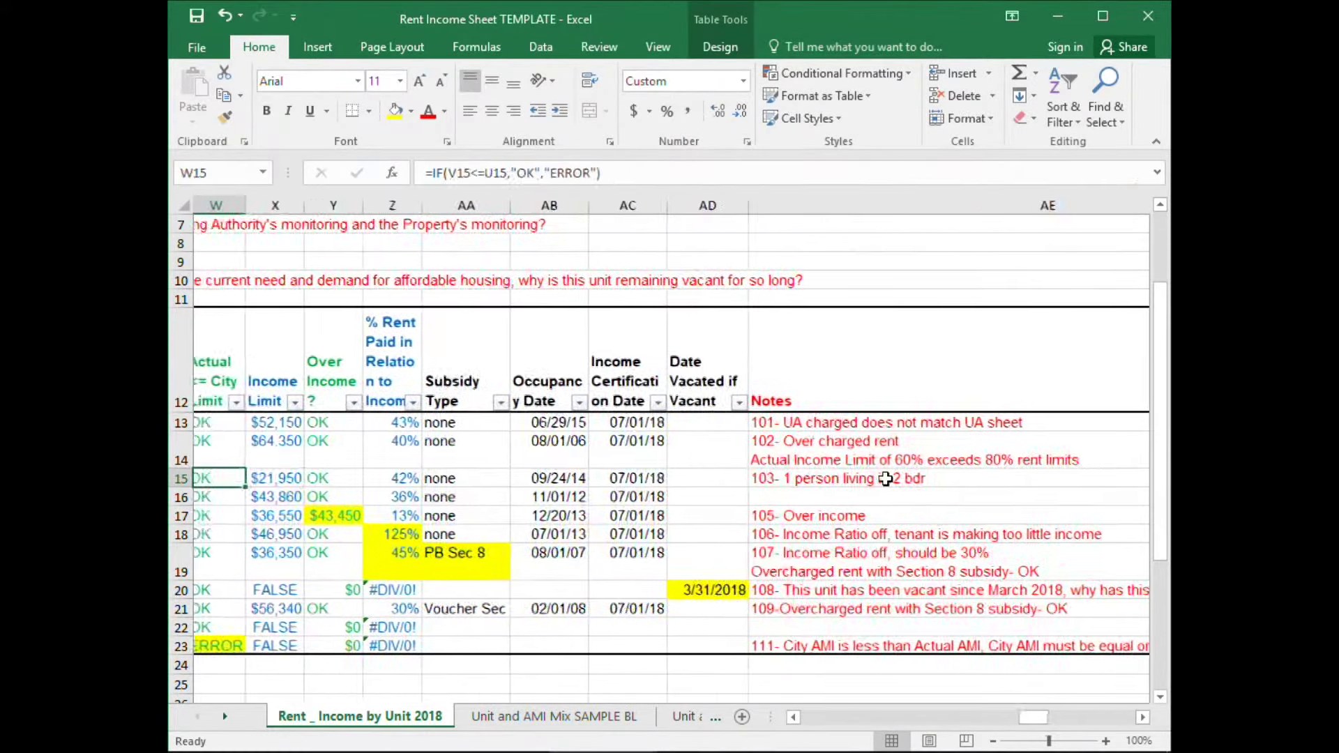
key("Left")
key("Left")
key("Left")
key("Left")
key("Left")
key("Left")
key("Left")
key("Left")
key("Left")
key("Left")
key("Left")
key("Left")
key("Left")
key("Left")
key("Left")
key("Left")
key("Left")
key("Left")
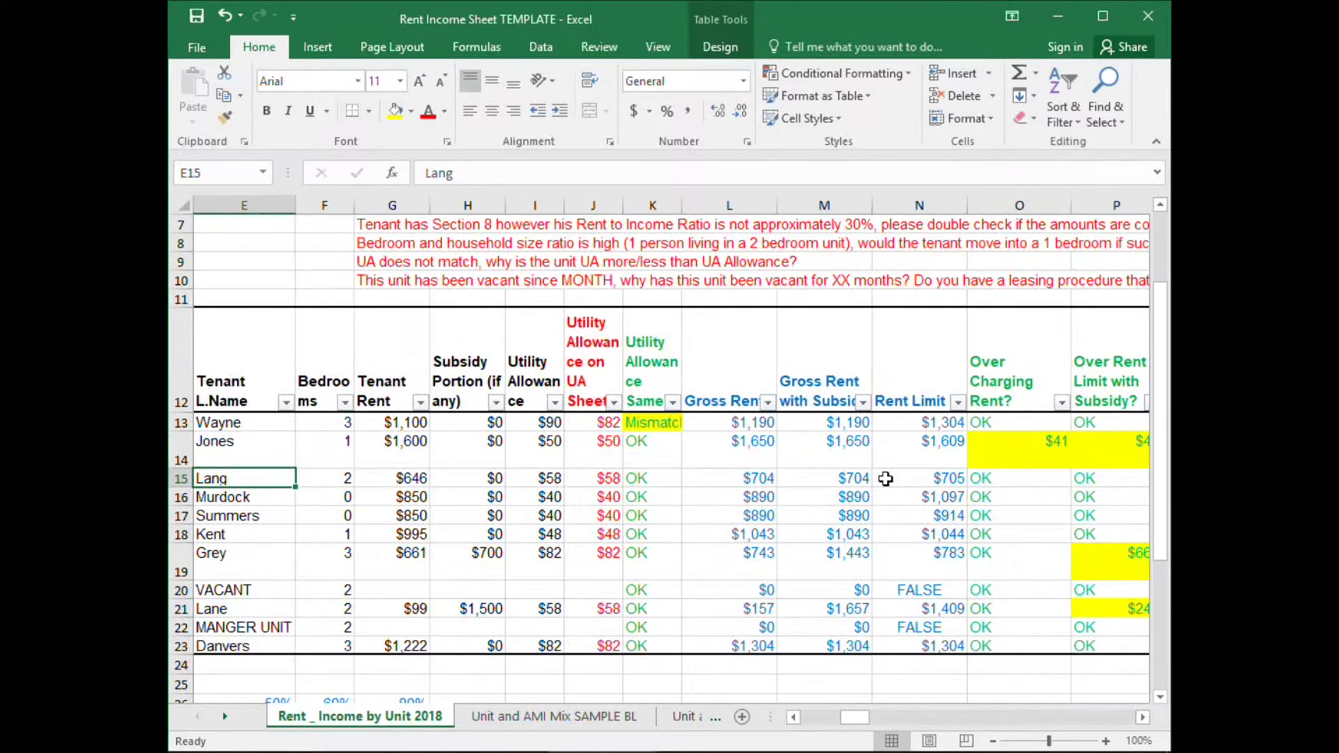
key("Right")
key("Right")
key("Right")
key("Right")
key("Right")
key("Right")
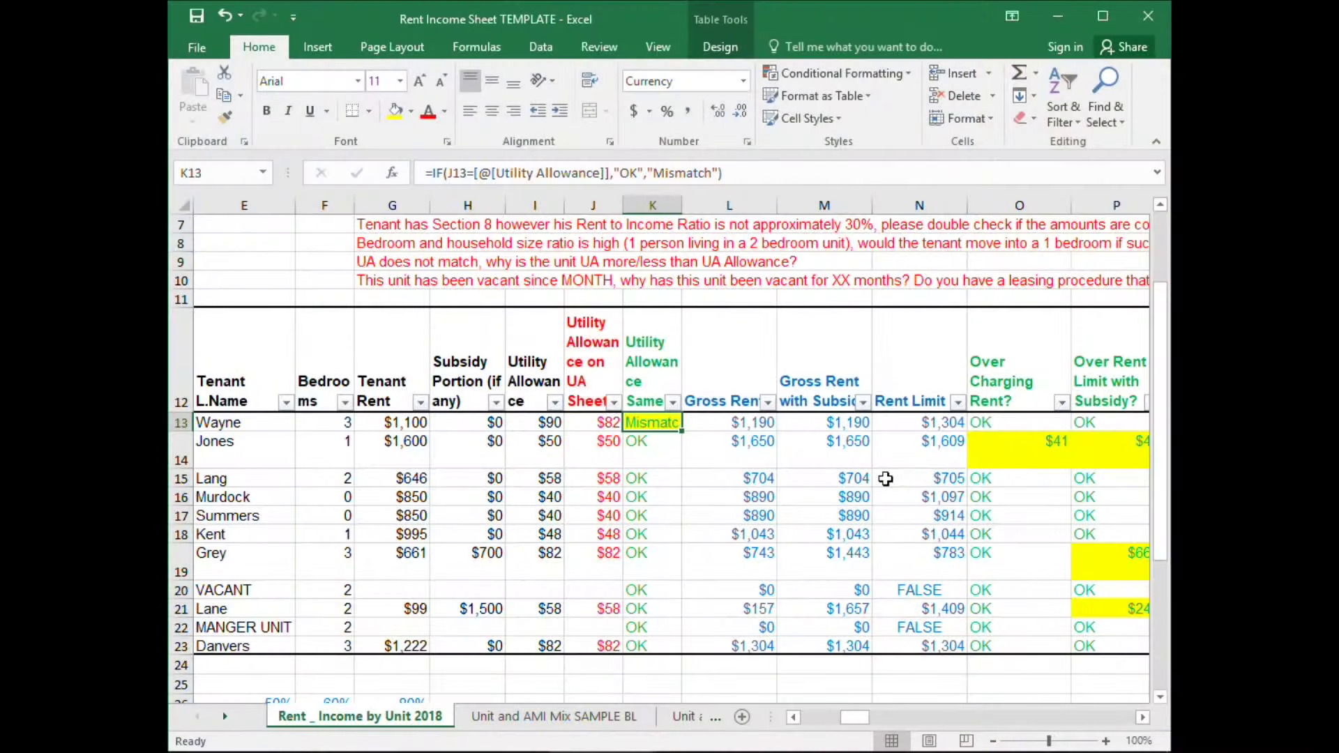
Step through row 14's utility, over-charging, rent limit and subsidy over-rent checks.
key("Down")
key("Up")
key("Down")
key("Right")
key("Right")
key("Right")
key("Right")
key("Left")
key("Right")
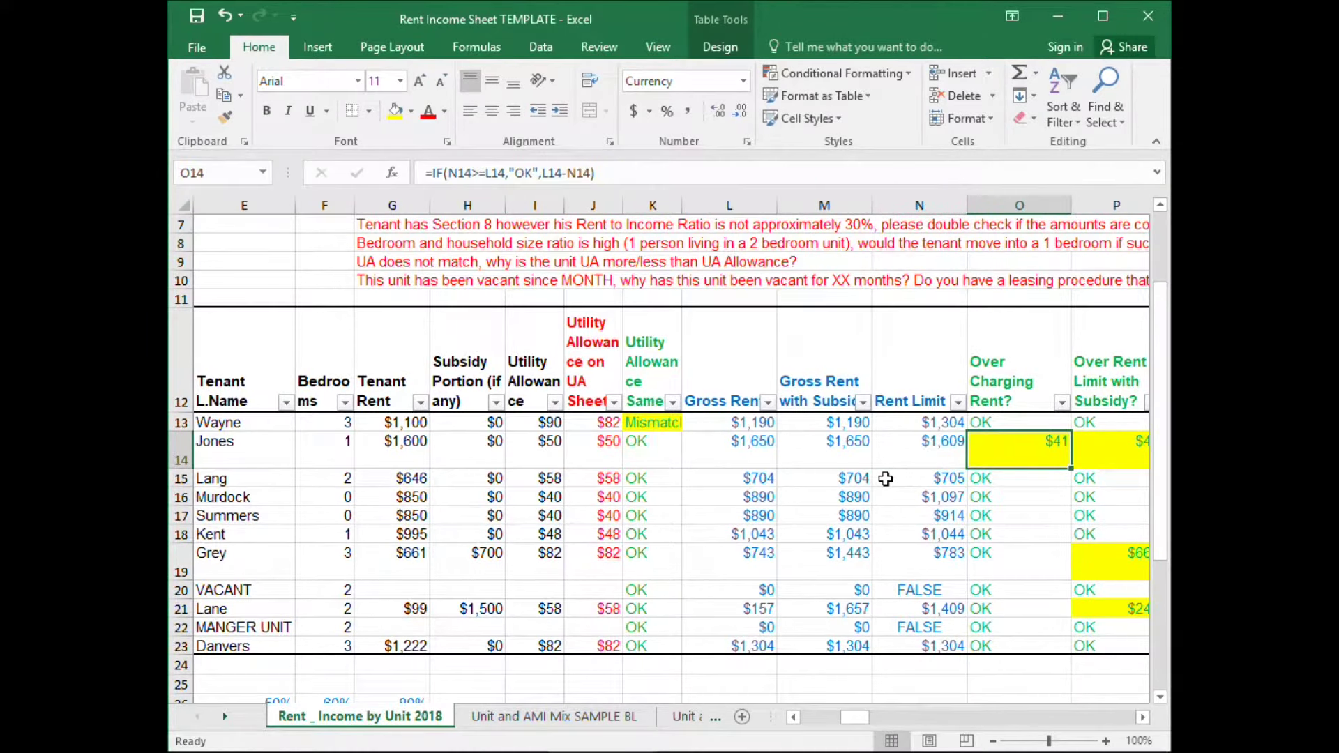
key("Right")
key("Left")
Move down to row 18 and jump to its note explaining the flag.
key("Right")
key("Down")
key("Down")
key("Down")
key("Down")
key("Right")
key("Right")
key("Right")
key("Right")
key("Right")
key("Right")
key("Right")
key("Right")
key("Right")
key("Right")
key("Right")
key("Right")
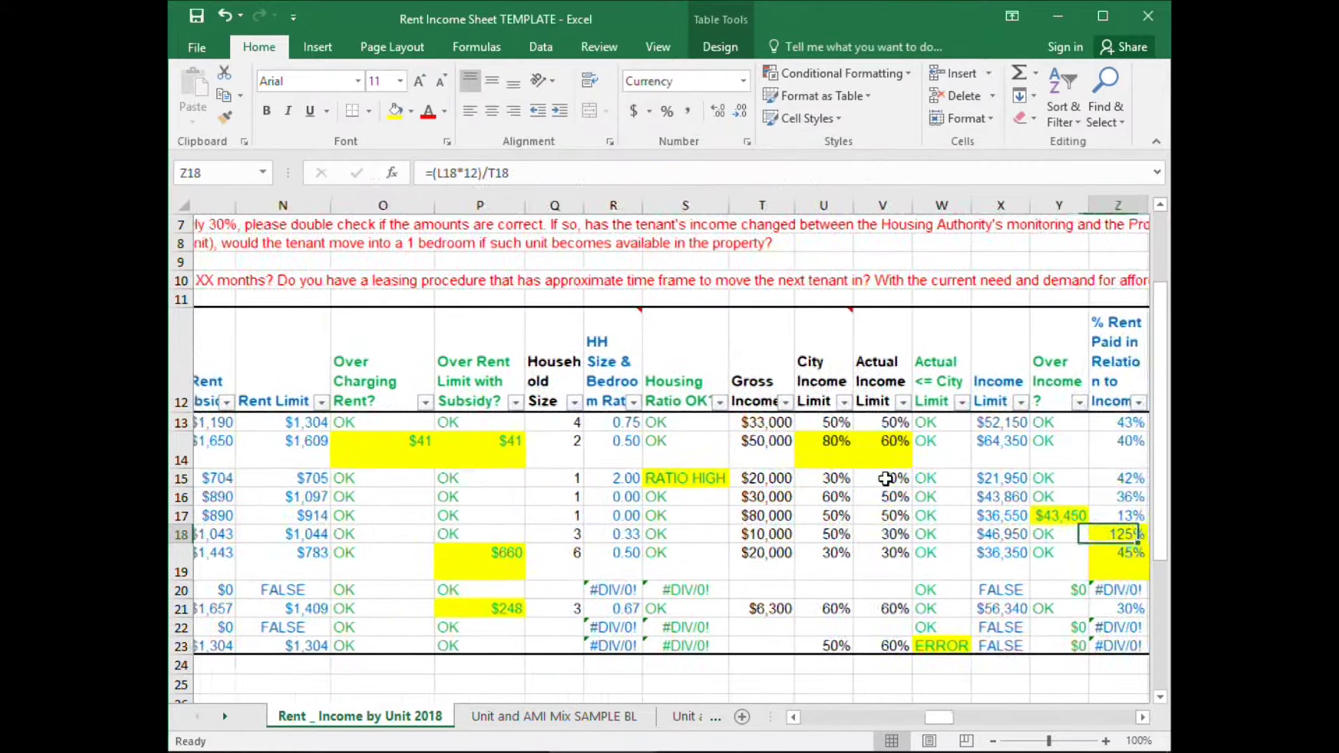
key("Right")
key("Right")
key("Right")
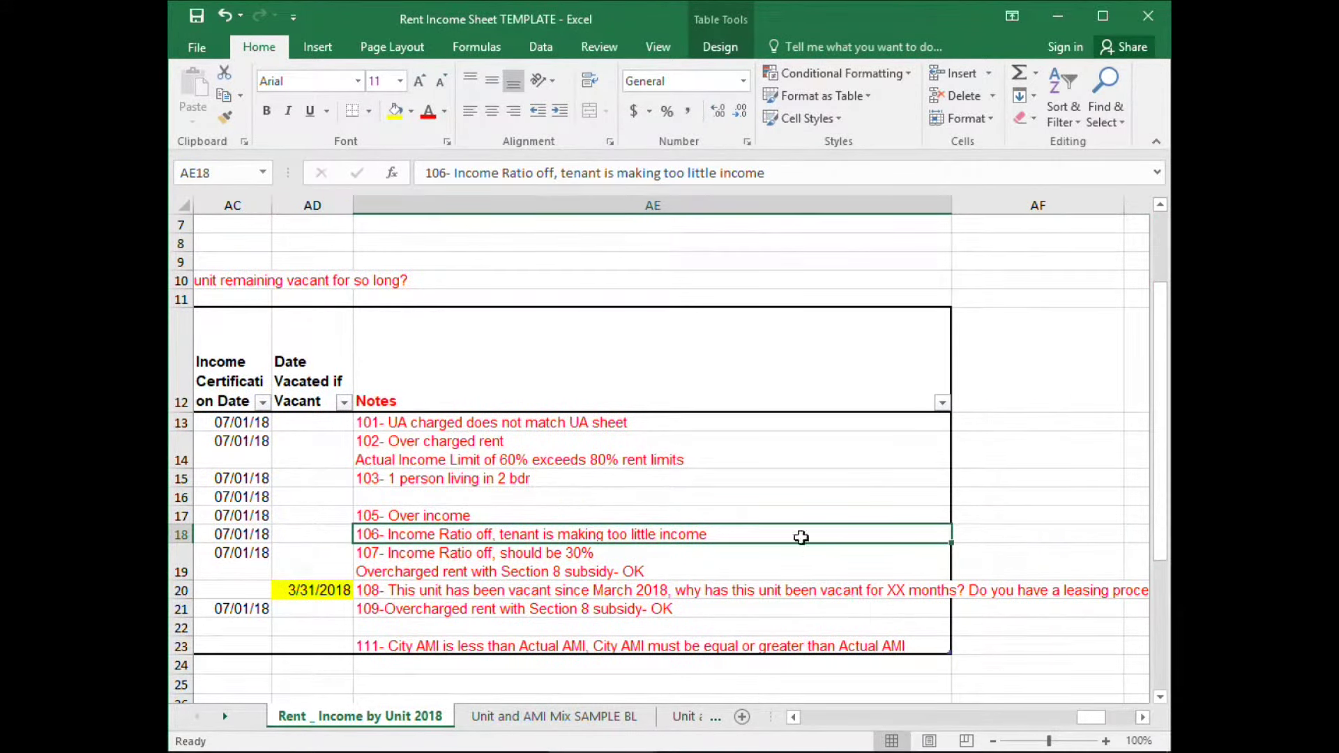
left_click(617, 716)
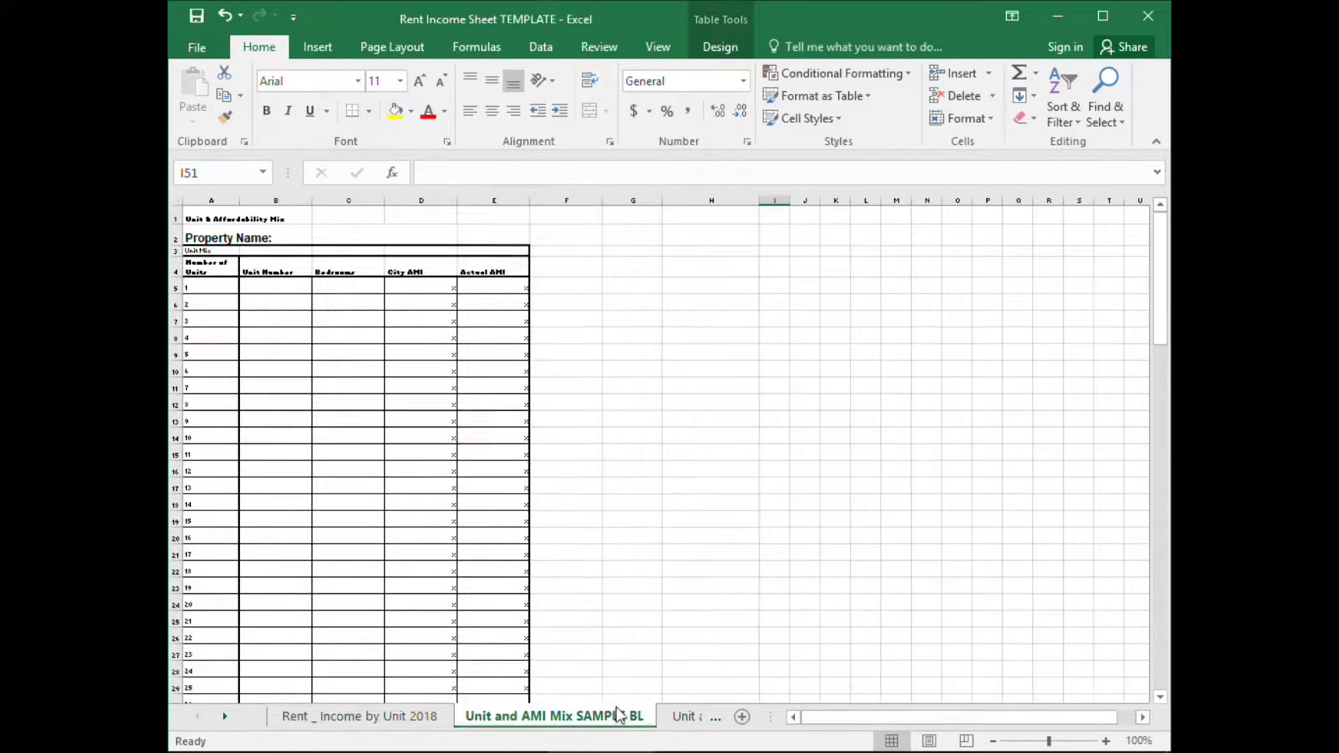
left_click(848, 719)
left_click(595, 466)
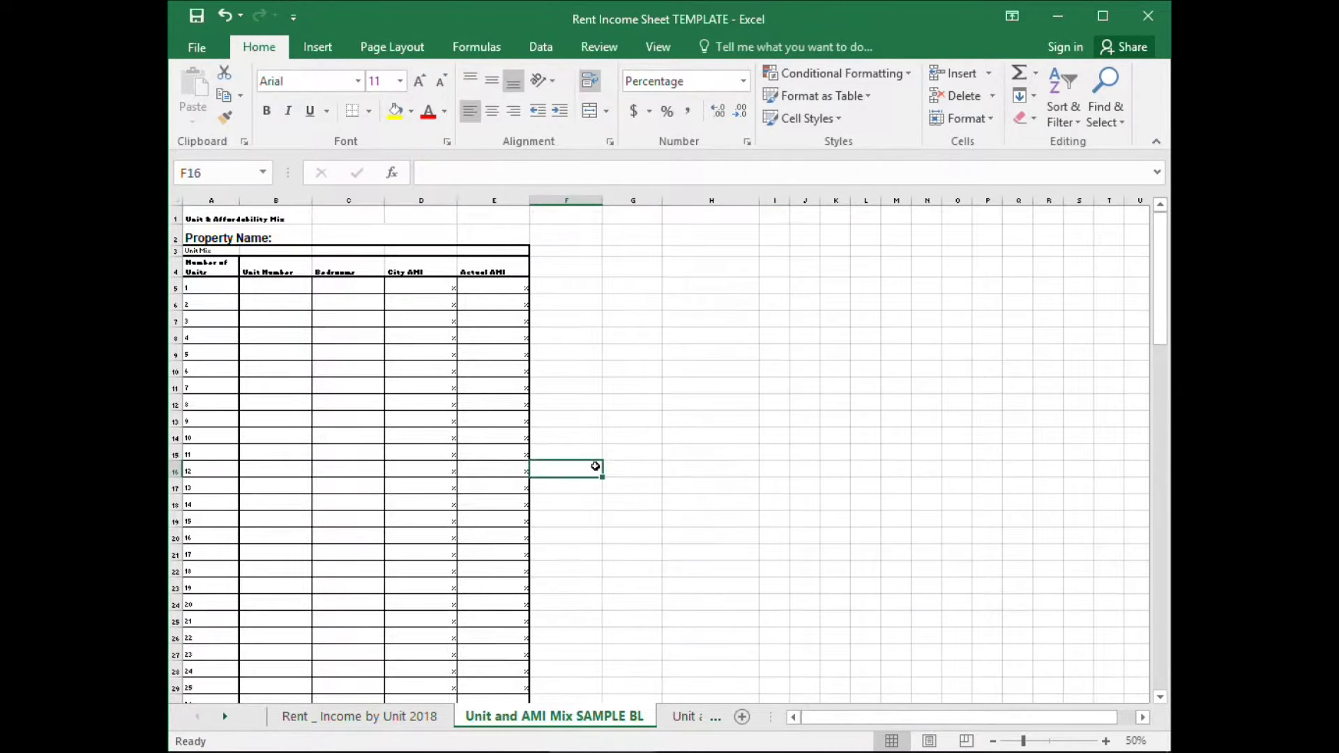
scroll(600, 499, "down", 7)
scroll(747, 529, "down", 1)
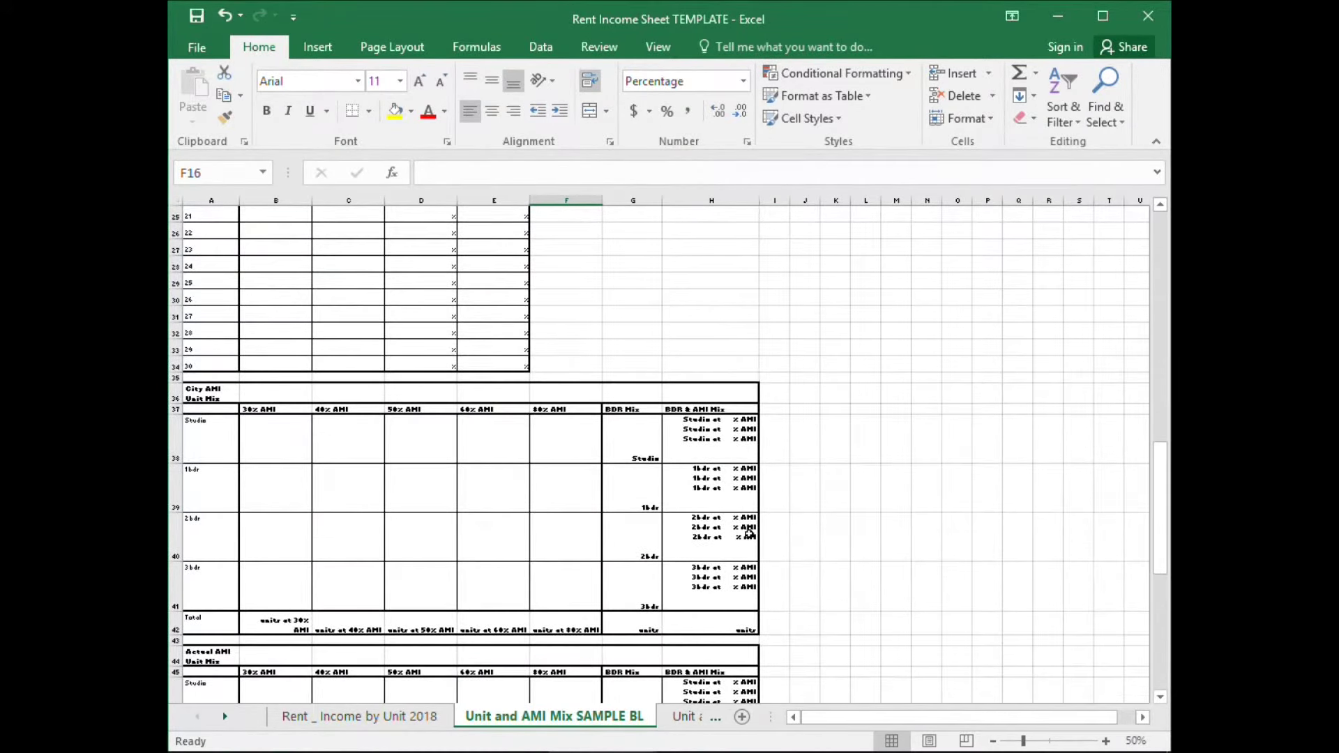
left_click(774, 440)
left_click(837, 535)
left_click(1108, 537)
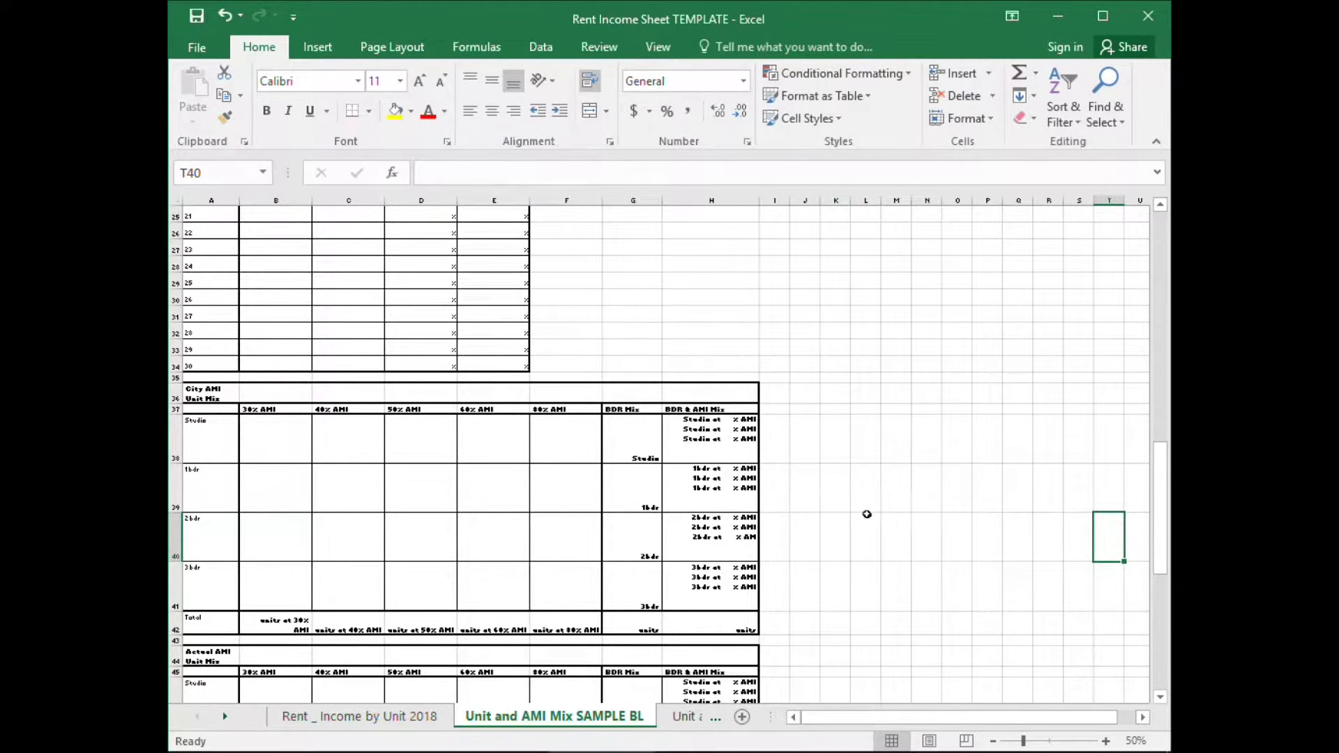
scroll(864, 510, "up", 7)
left_click(499, 429)
scroll(499, 429, "up", 1)
scroll(723, 487, "down", 4)
scroll(677, 463, "up", 4)
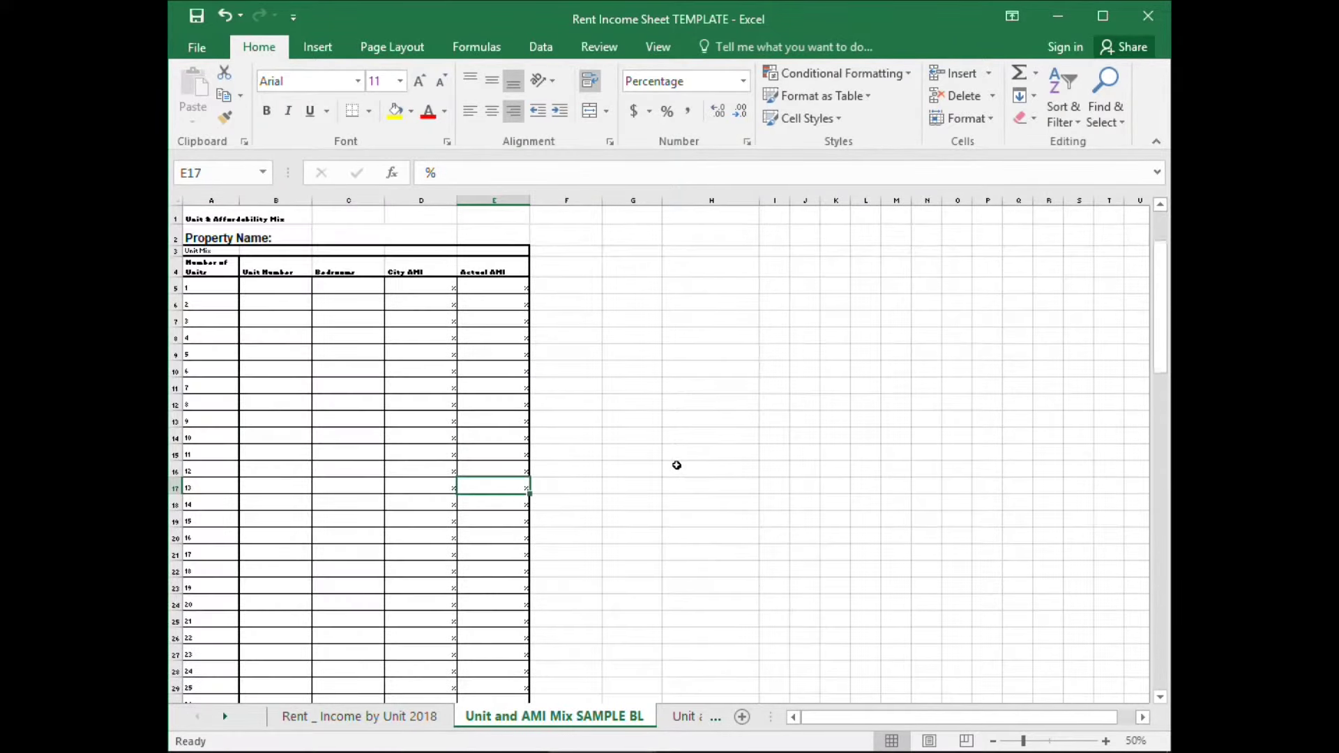
scroll(683, 466, "down", 10)
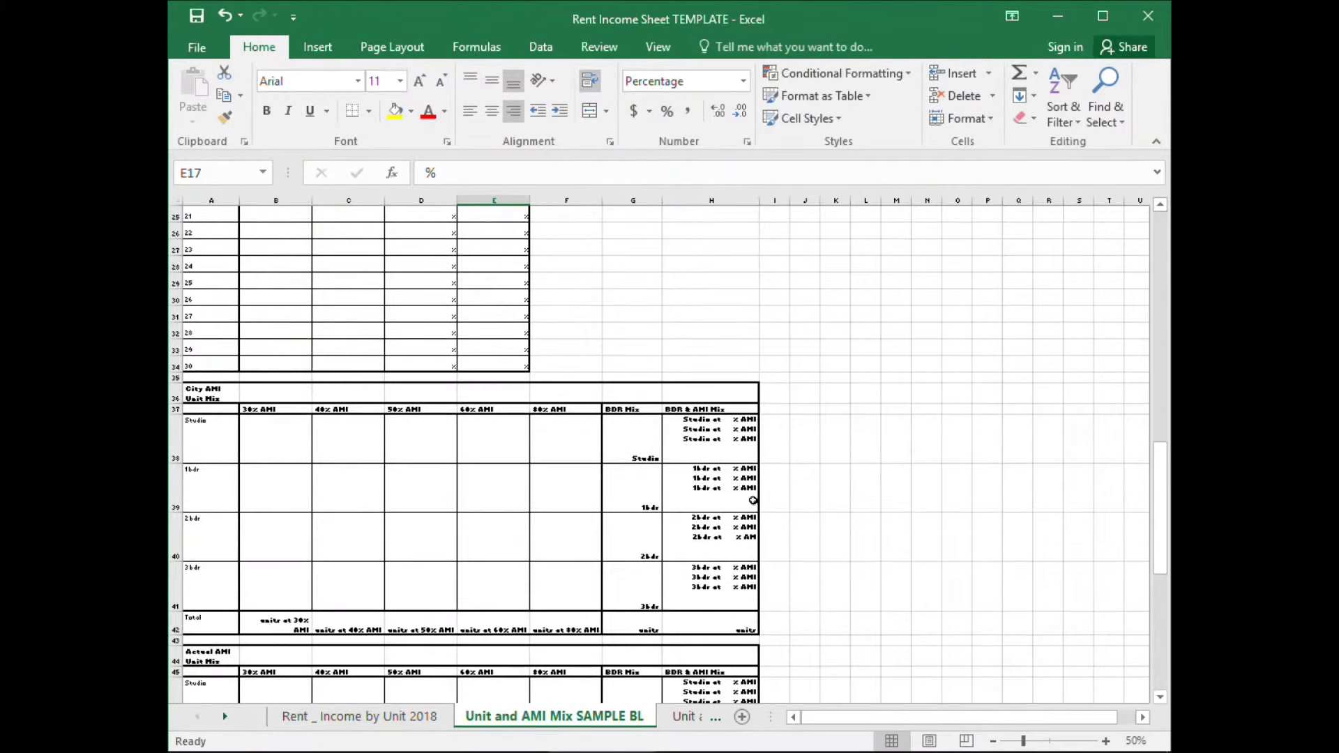
scroll(650, 481, "up", 6)
scroll(650, 481, "up", 4)
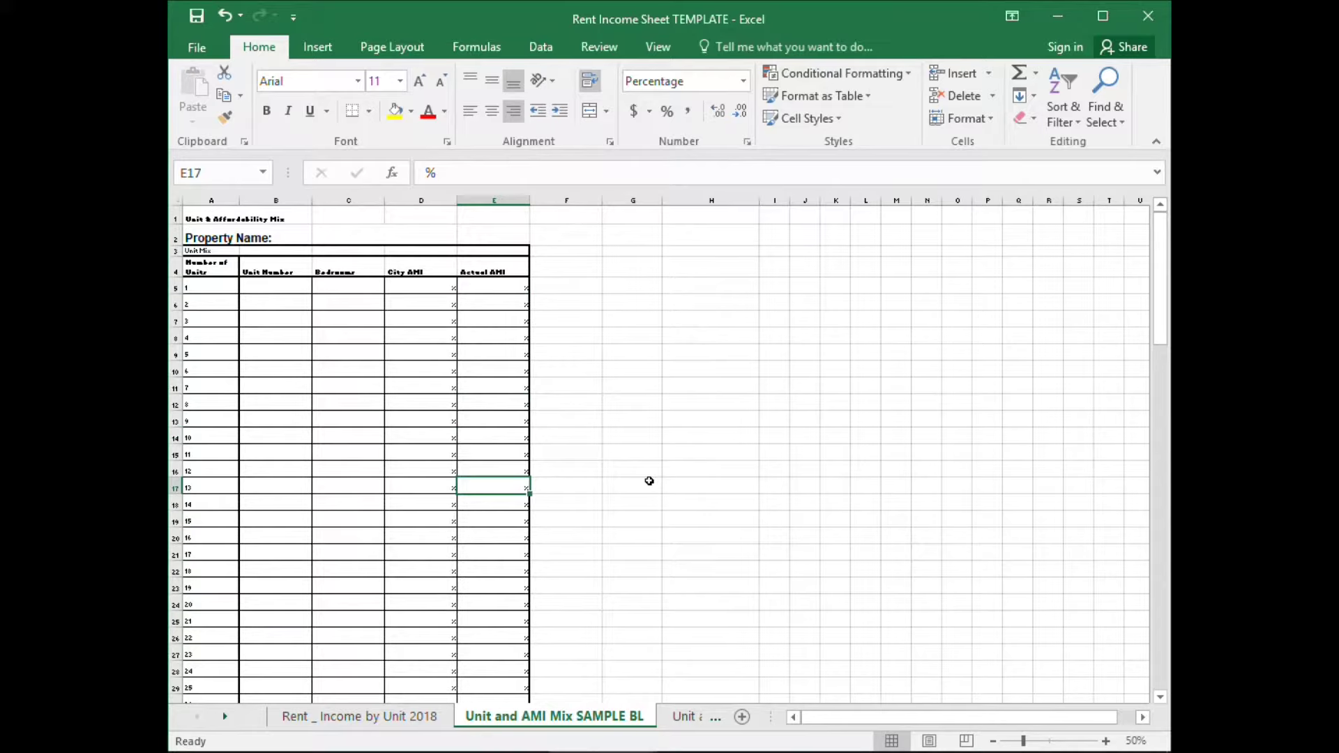
scroll(649, 481, "down", 7)
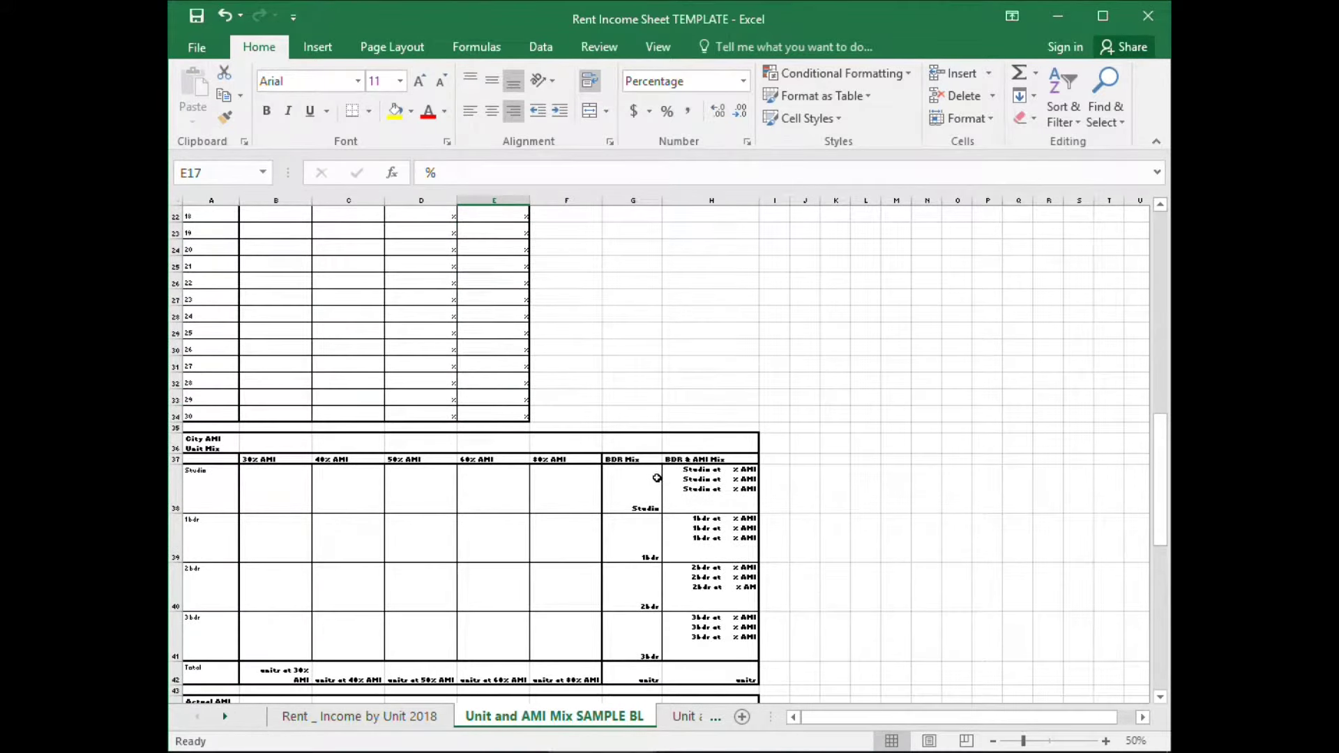
scroll(657, 477, "down", 3)
scroll(676, 470, "up", 10)
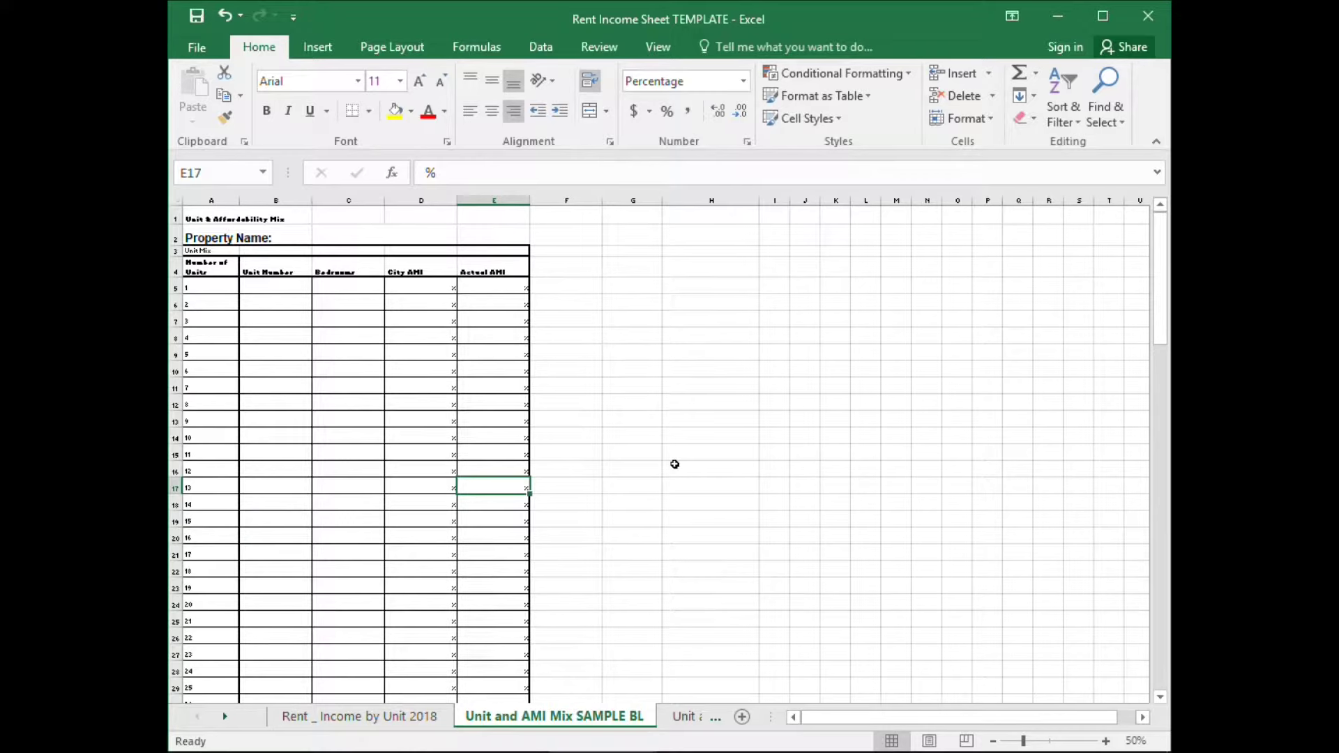
left_click(683, 716)
Open the Unit and AMI Mix SAMPLE sheet and zoom out to 60%.
left_click(1016, 499)
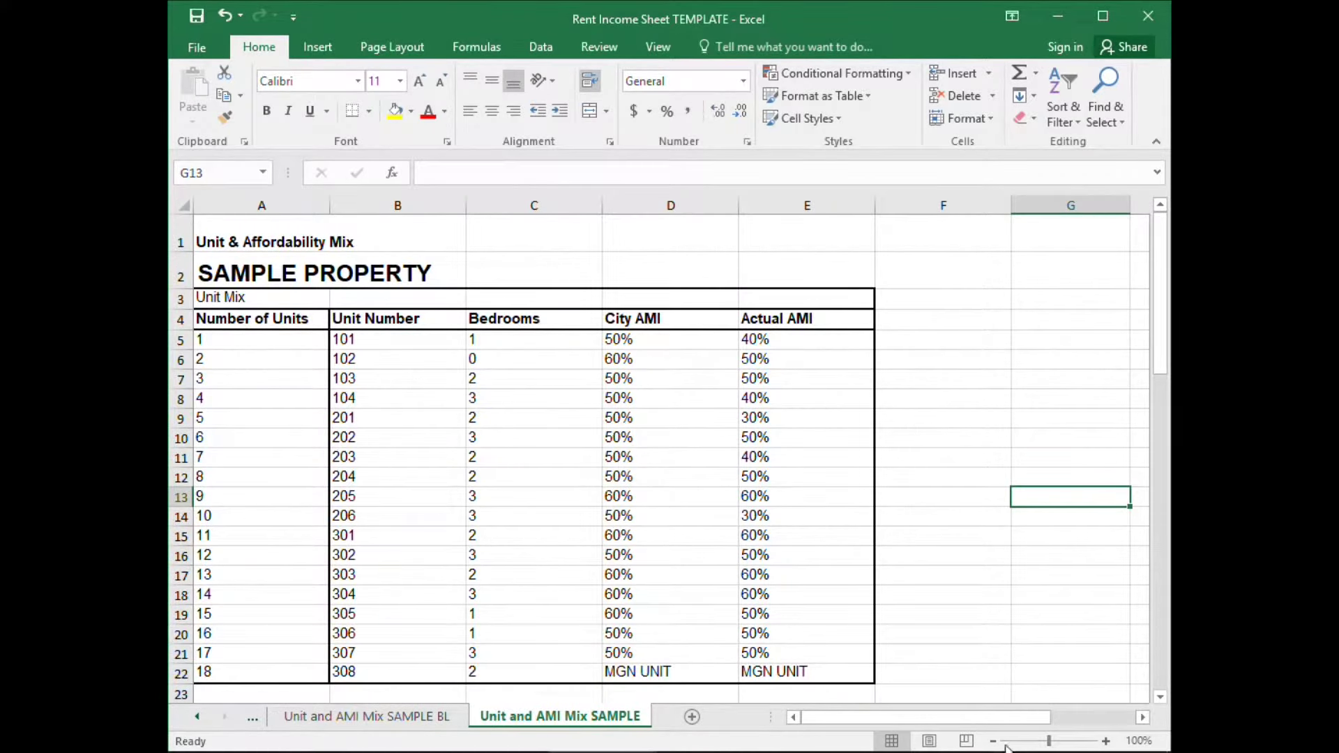
scroll(1011, 618, "down", 2)
scroll(1006, 589, "down", 1)
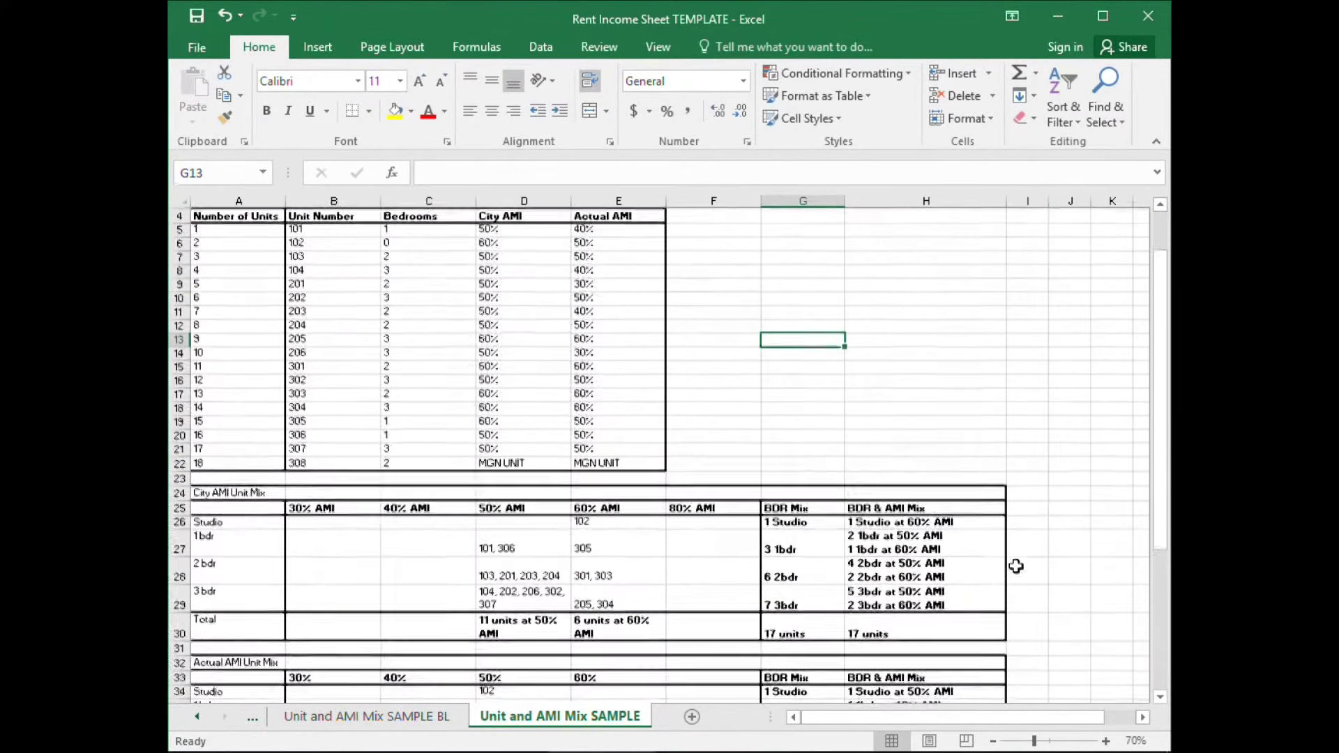
left_click(1039, 580)
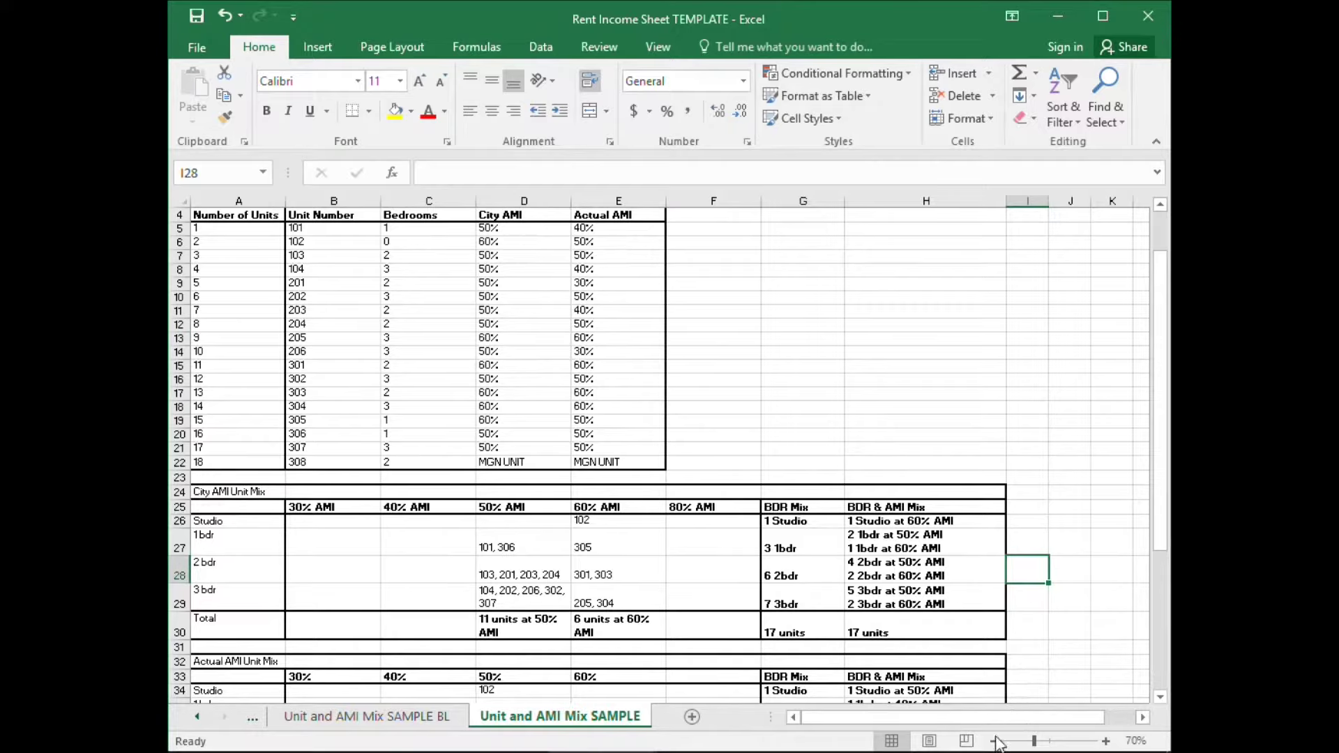
left_click(995, 741)
left_click(956, 555)
Inspect the Actual AMI Unit Mix table's title, Studio row and BDR Mix column.
scroll(865, 434, "down", 1)
scroll(867, 438, "up", 2)
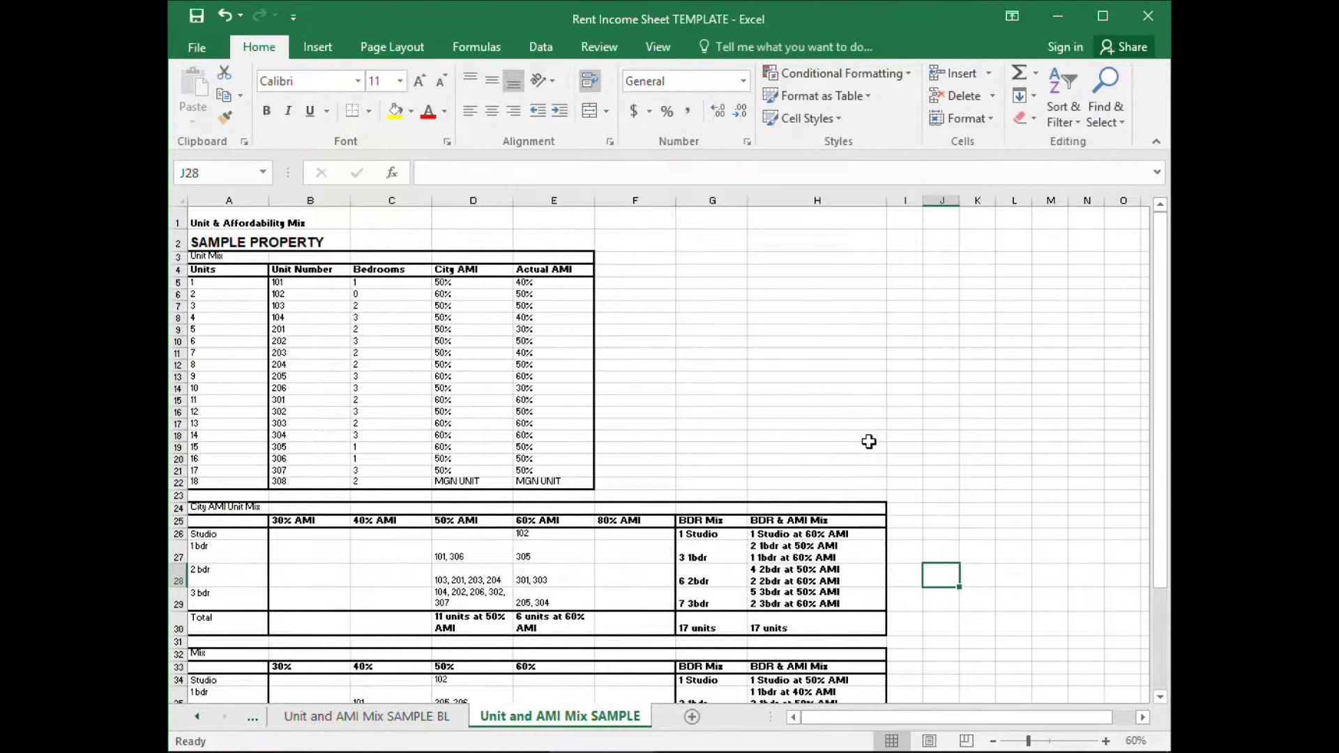
scroll(863, 454, "down", 2)
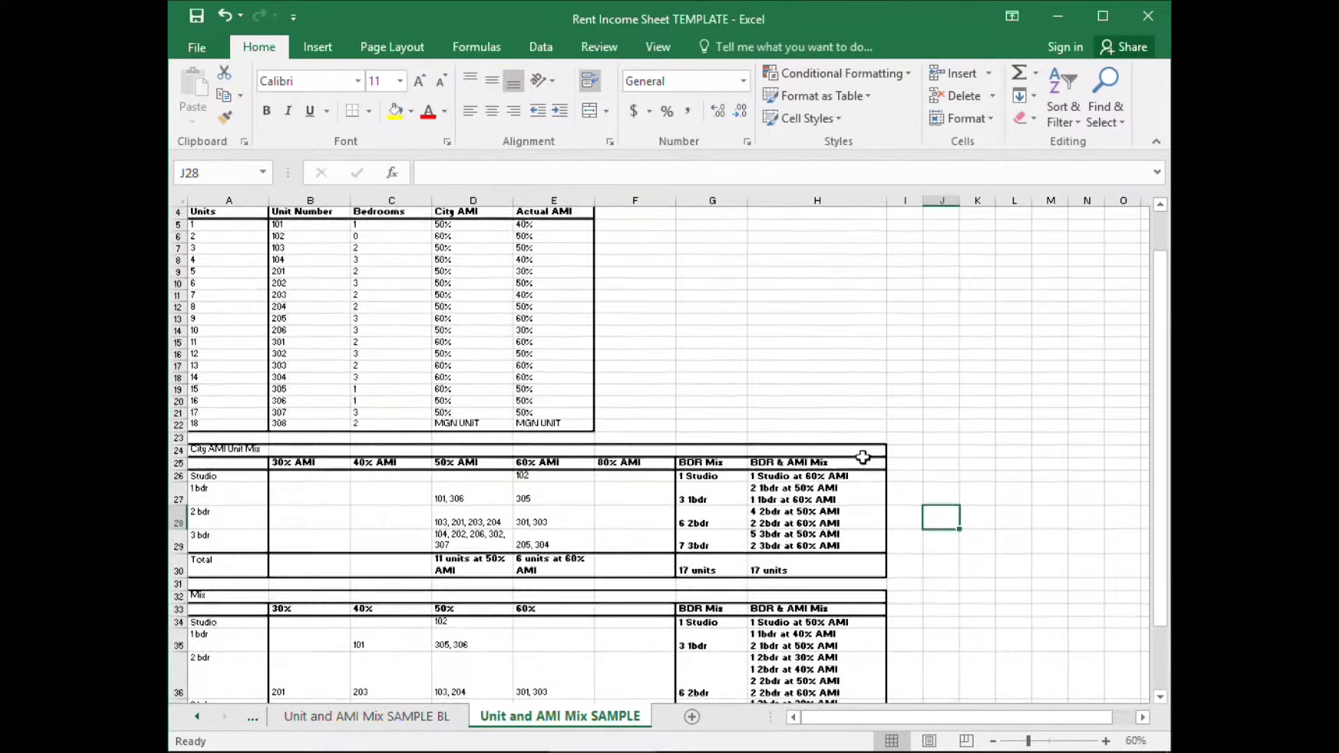
scroll(853, 475, "down", 1)
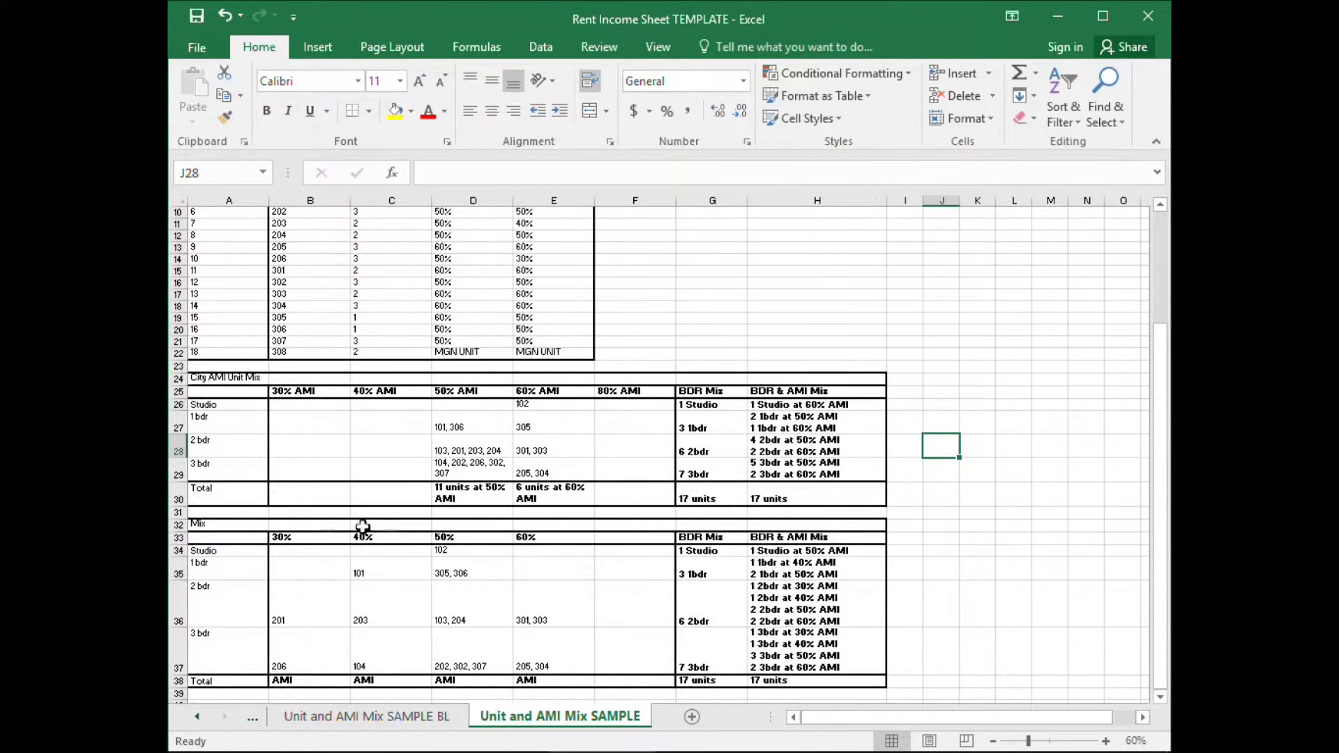
left_click(221, 553)
left_click(227, 526)
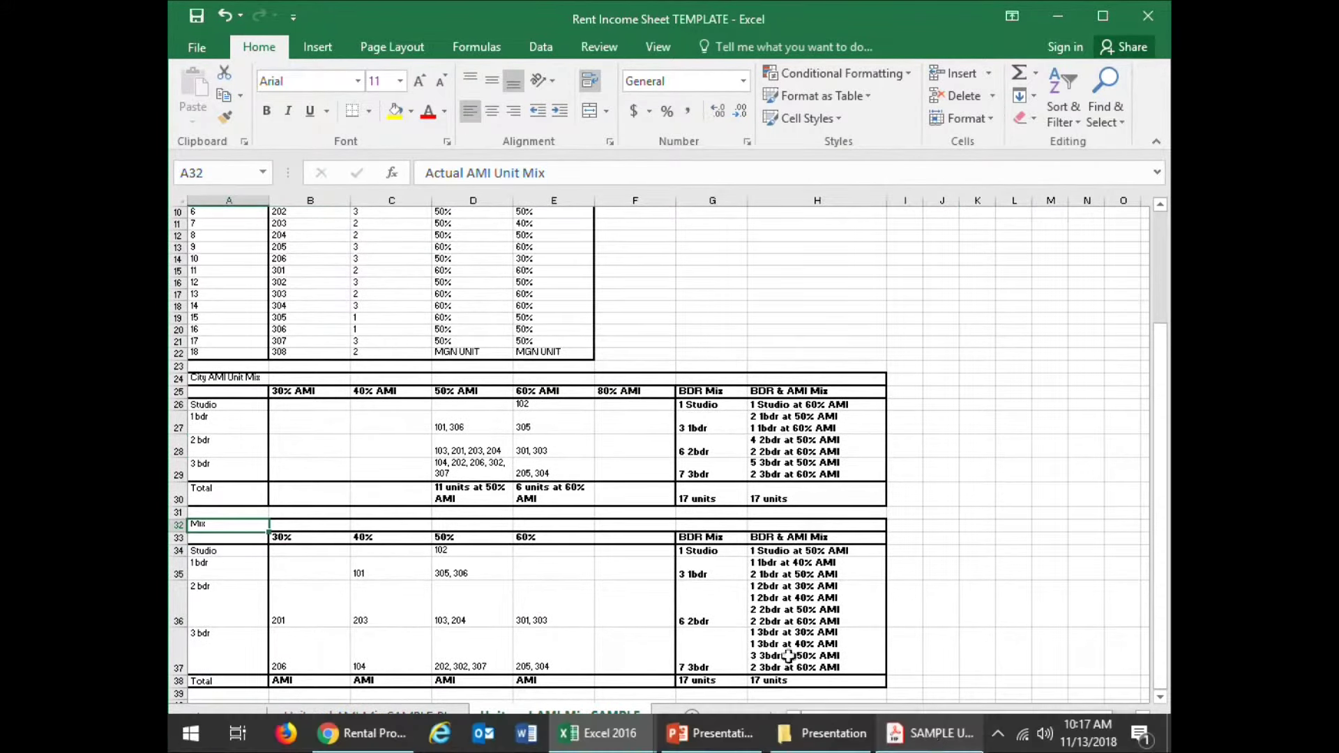
key("Down")
key("Up")
key("Up")
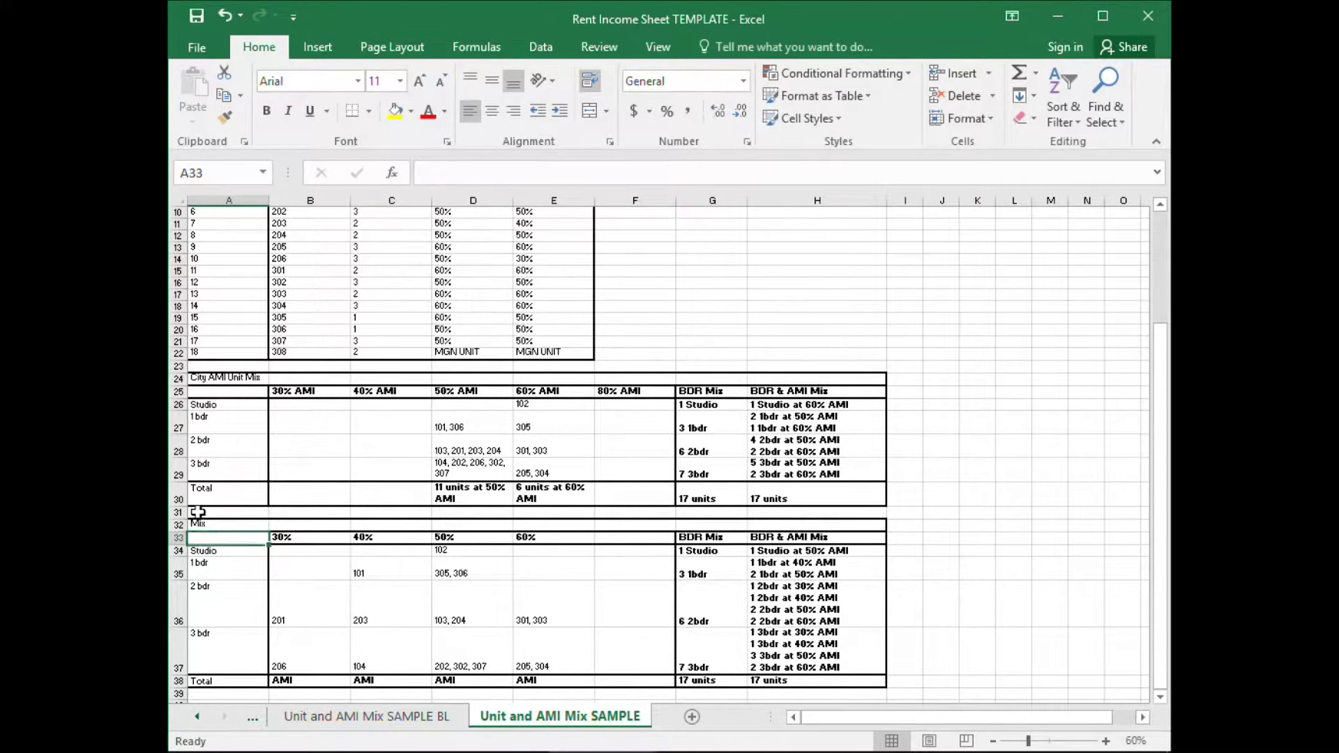
left_click(214, 525)
left_click(711, 537)
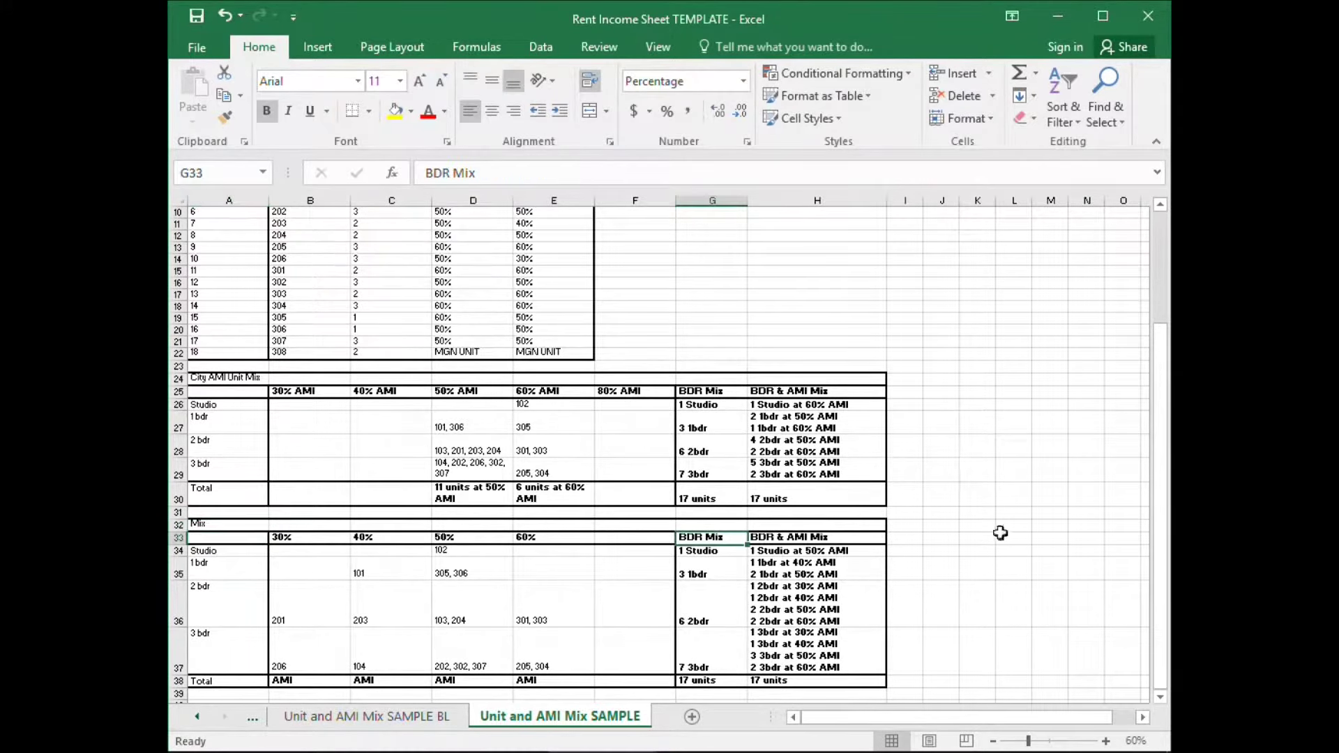
Scroll back up to the top of the sample sheet's unit list.
left_click(1004, 527)
scroll(1003, 541, "up", 1)
scroll(1003, 541, "up", 1)
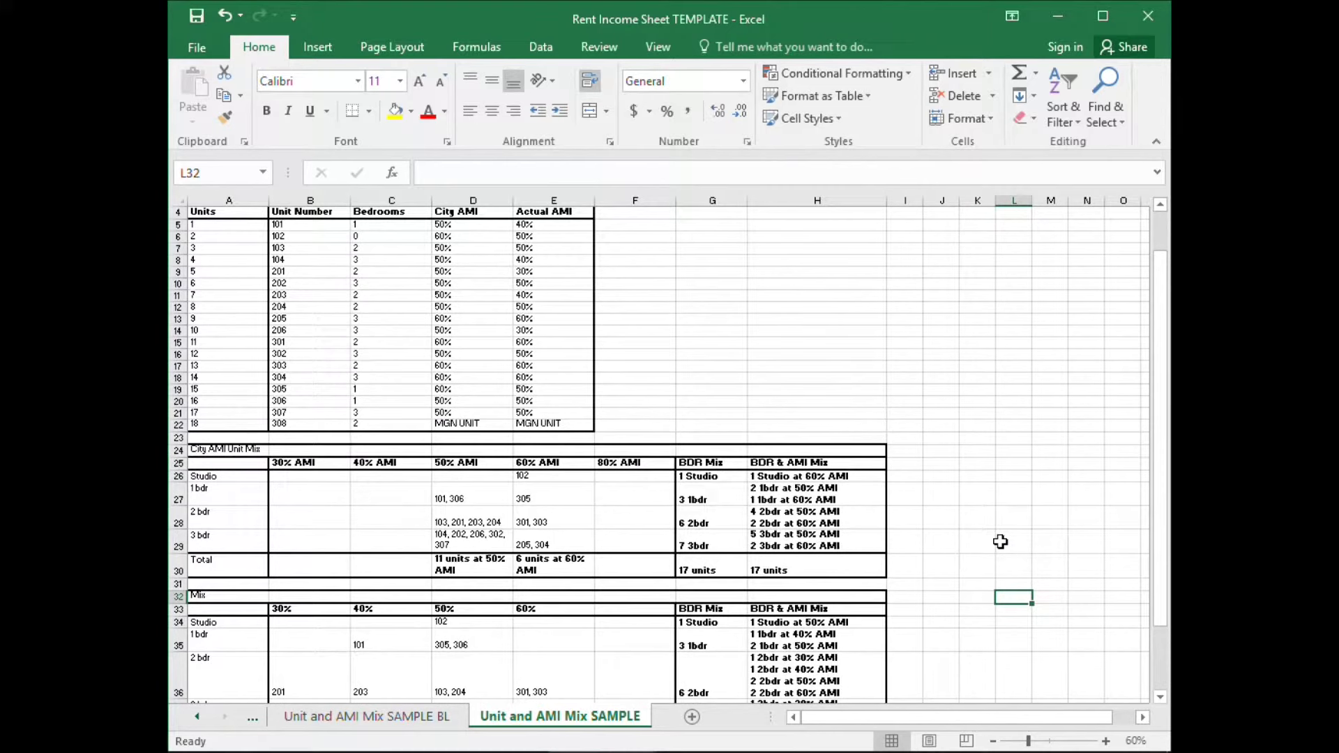
scroll(1001, 528, "up", 1)
left_click(999, 525)
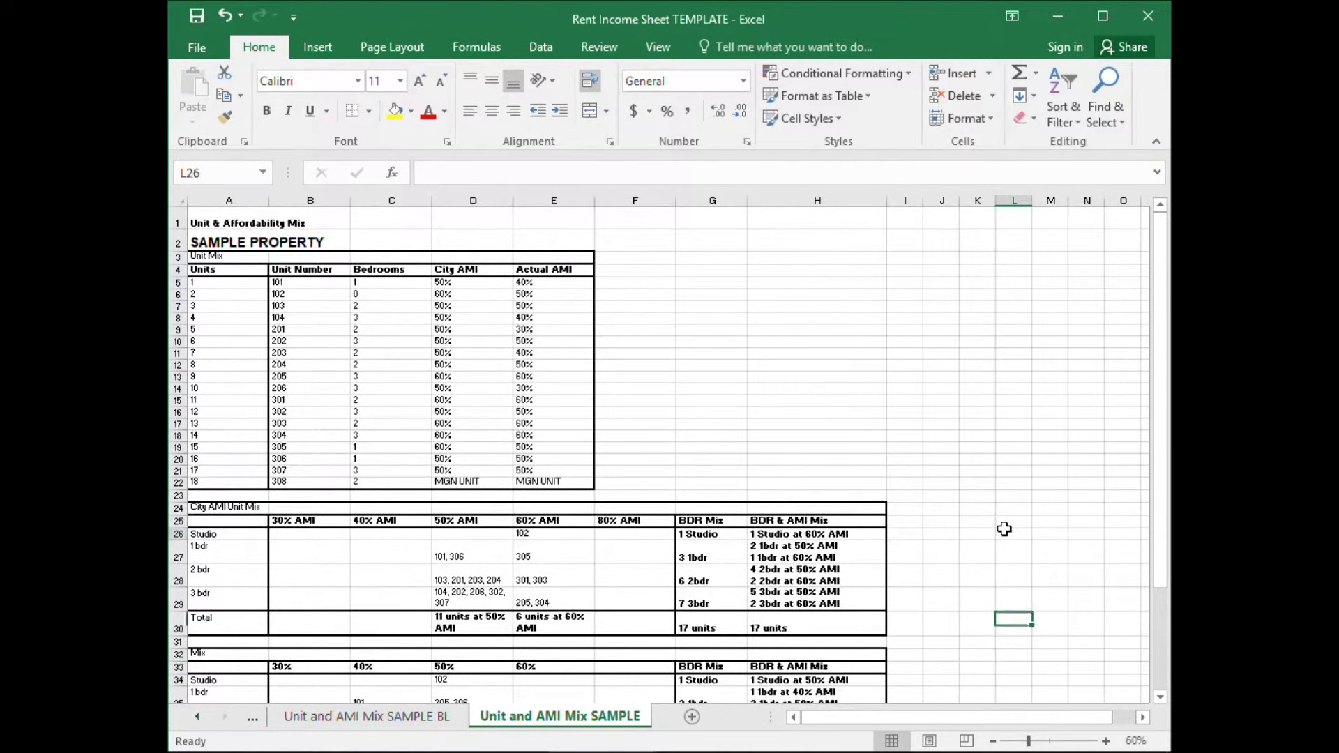